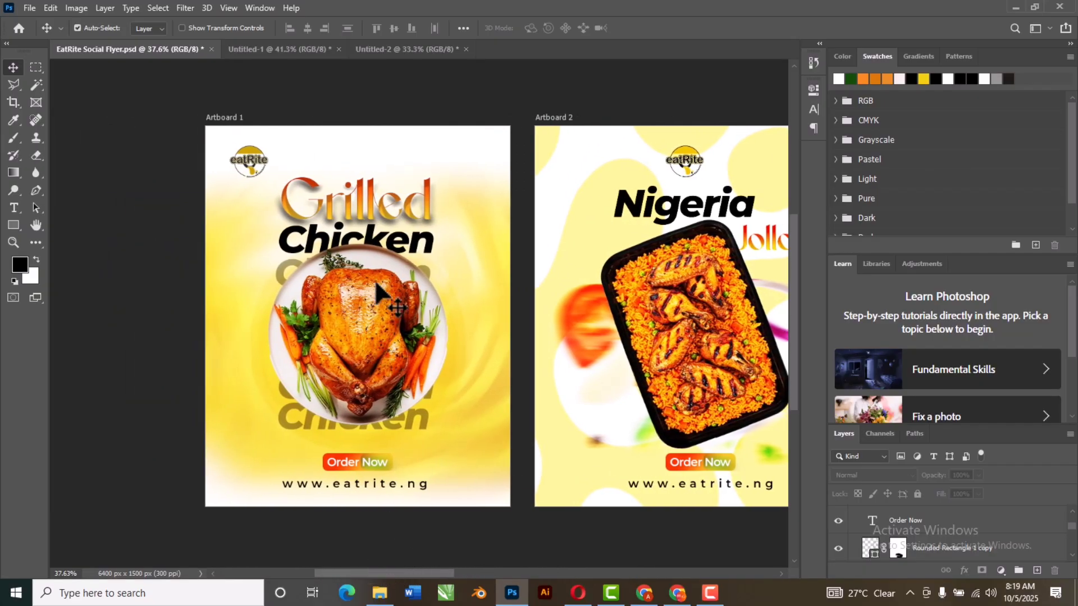
Step: Review the finished food flyer artboards in EatRite Social Flyer.psd and the combined flyer collage in Untitled-1
{"action": "scroll", "coordinate": [373, 270], "scroll_direction": "up", "scroll_amount": 3}
{"action": "scroll", "coordinate": [379, 267], "scroll_direction": "down", "scroll_amount": 1}
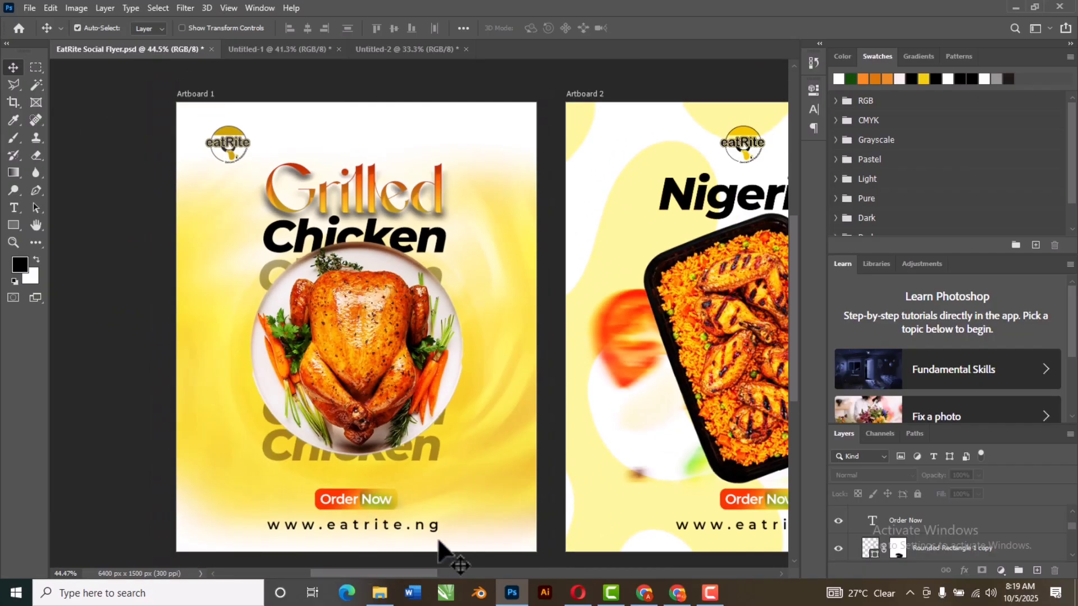
{"action": "left_click_drag", "start_coordinate": [672, 455], "coordinate": [513, 449]}
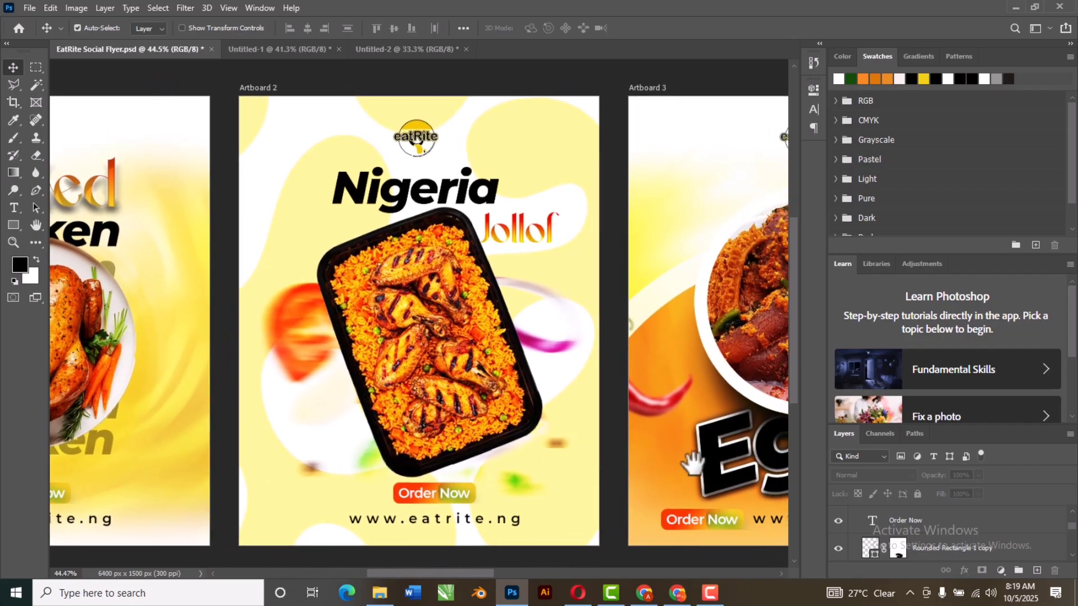
{"action": "mouse_move", "coordinate": [696, 457]}
{"action": "left_mouse_down"}
{"action": "mouse_move", "coordinate": [516, 453]}
{"action": "mouse_move", "coordinate": [608, 461]}
{"action": "mouse_move", "coordinate": [565, 455]}
{"action": "left_mouse_up"}
{"action": "left_click_drag", "start_coordinate": [804, 449], "coordinate": [494, 449]}
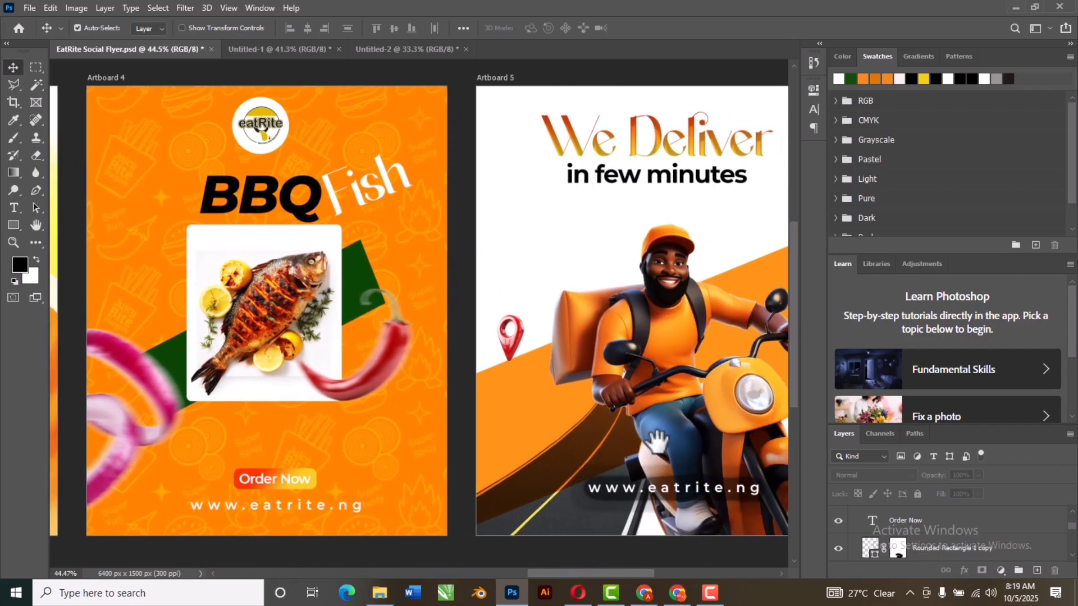
{"action": "left_click_drag", "start_coordinate": [594, 445], "coordinate": [558, 445]}
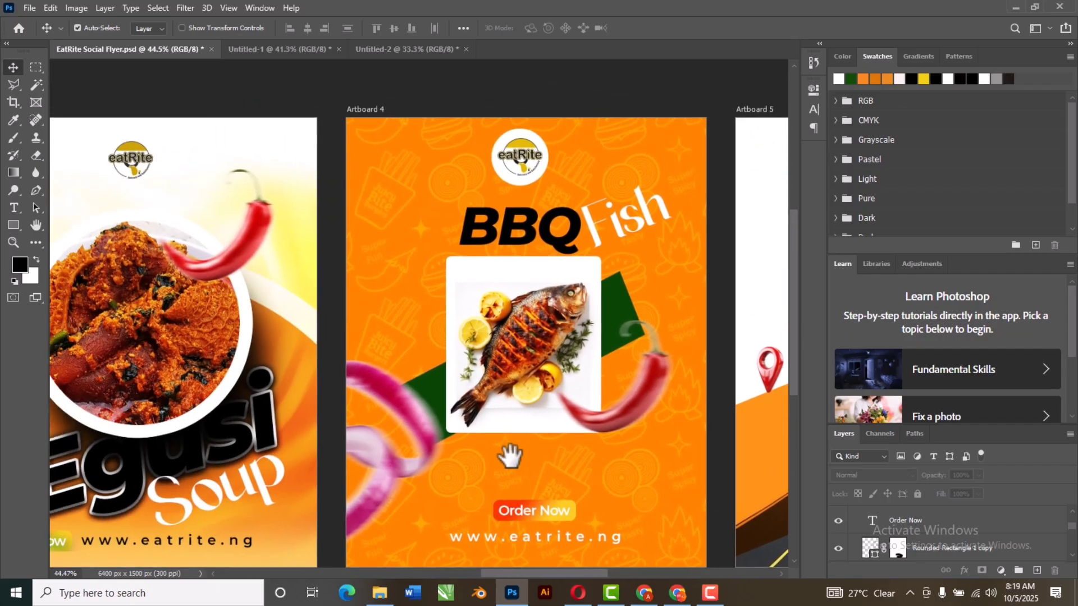
{"action": "left_click_drag", "start_coordinate": [449, 452], "coordinate": [724, 449]}
{"action": "left_click_drag", "start_coordinate": [404, 457], "coordinate": [702, 451]}
{"action": "mouse_move", "coordinate": [388, 453]}
{"action": "left_mouse_down"}
{"action": "mouse_move", "coordinate": [457, 449]}
{"action": "mouse_move", "coordinate": [531, 467]}
{"action": "mouse_move", "coordinate": [590, 452]}
{"action": "mouse_move", "coordinate": [577, 446]}
{"action": "mouse_move", "coordinate": [613, 446]}
{"action": "left_mouse_up"}
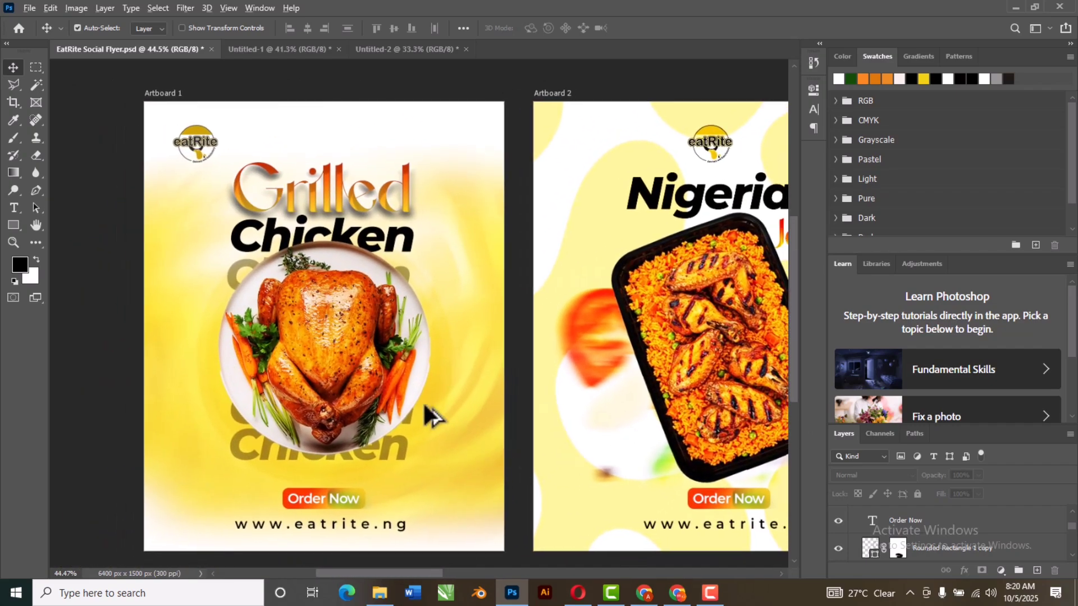
{"action": "scroll", "coordinate": [440, 414], "scroll_direction": "down", "scroll_amount": 2}
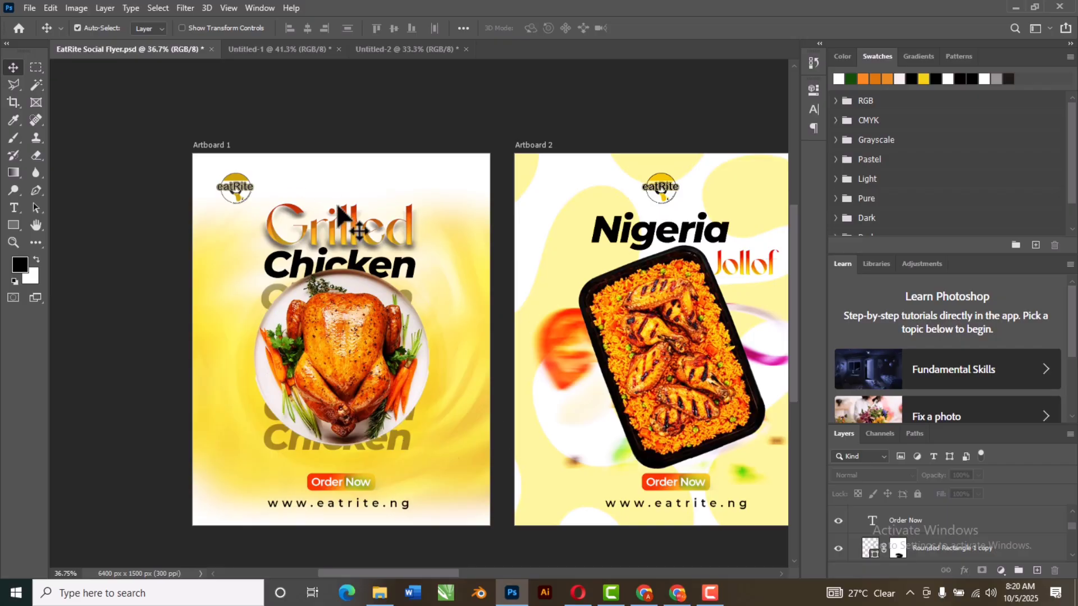
{"action": "left_click", "coordinate": [278, 50]}
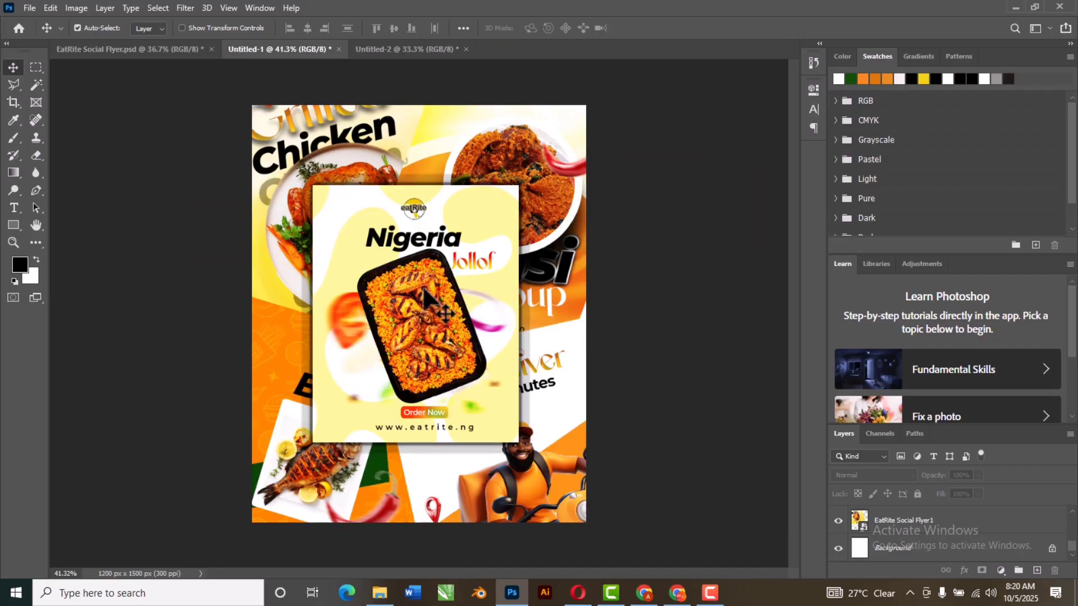
{"action": "scroll", "coordinate": [669, 298], "scroll_direction": "down", "scroll_amount": 1}
{"action": "scroll", "coordinate": [669, 297], "scroll_direction": "up", "scroll_amount": 1}
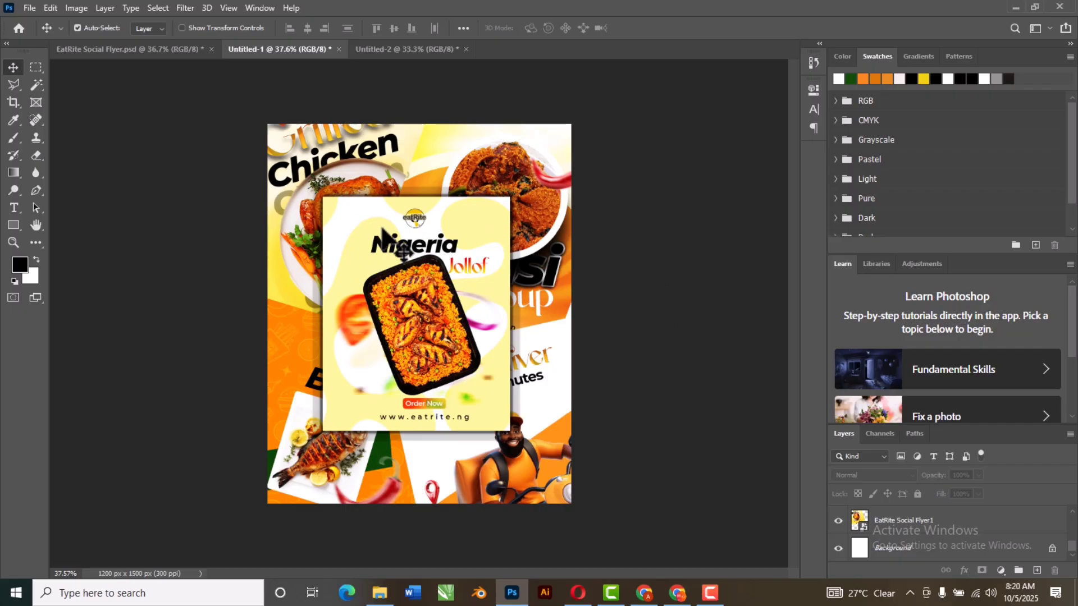
{"action": "left_click", "coordinate": [172, 49]}
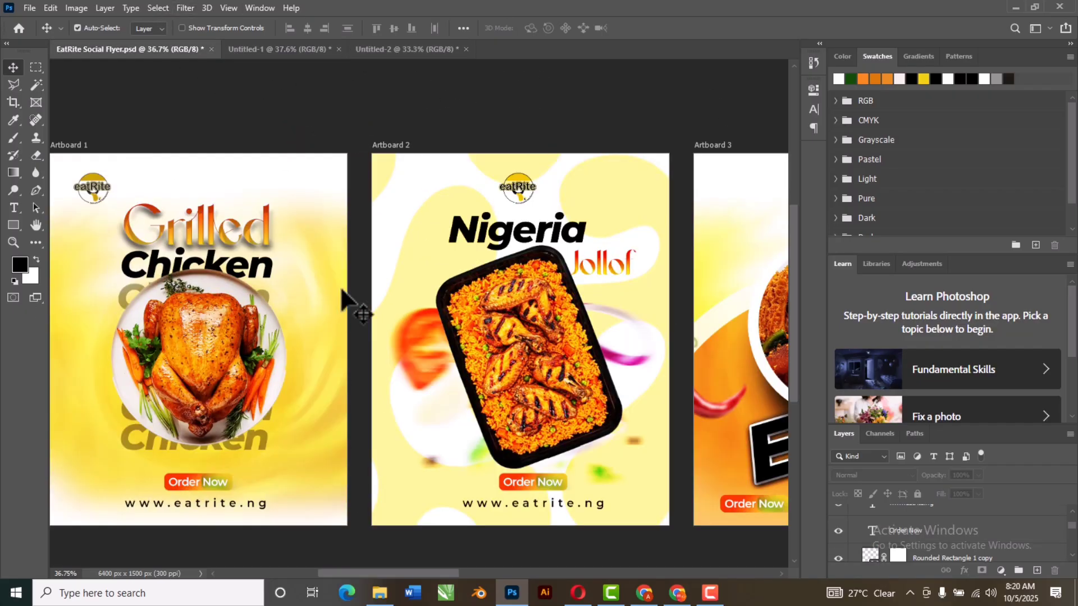
{"action": "left_click_drag", "start_coordinate": [315, 286], "coordinate": [402, 282]}
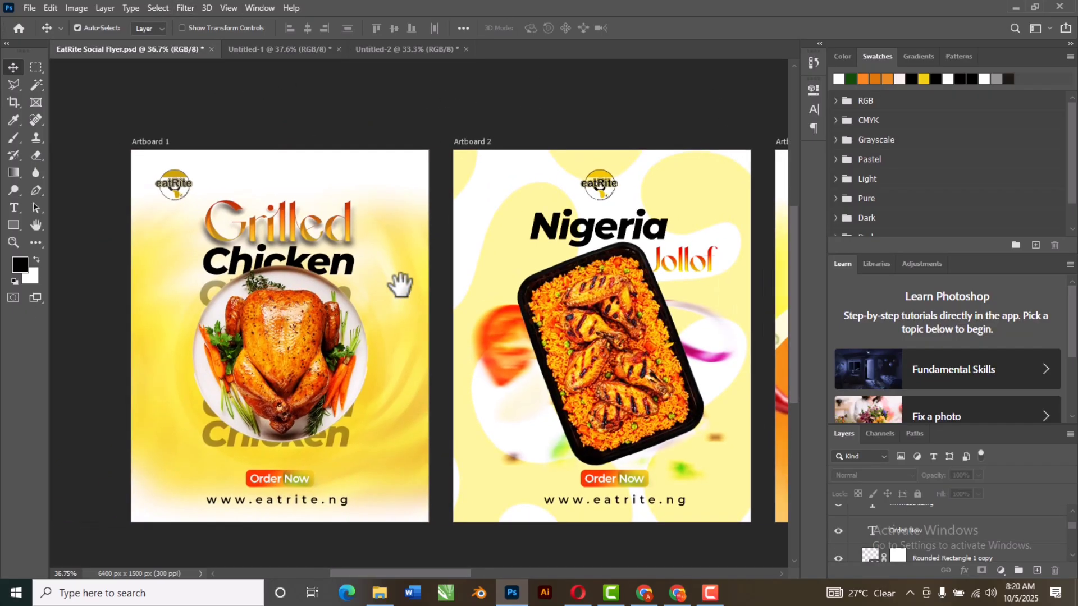
Step: In the Untitled-2 document, hide the chicken plate and Logo Files layers and show the white Background layer
{"action": "left_click", "coordinate": [406, 53]}
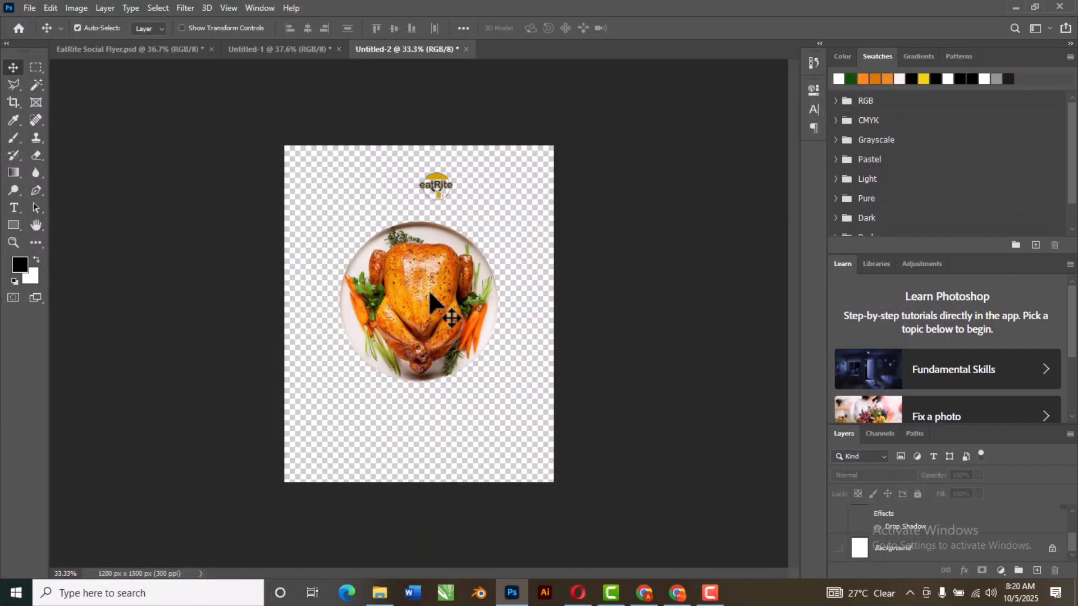
{"action": "left_click", "coordinate": [429, 289]}
{"action": "left_click", "coordinate": [837, 519]}
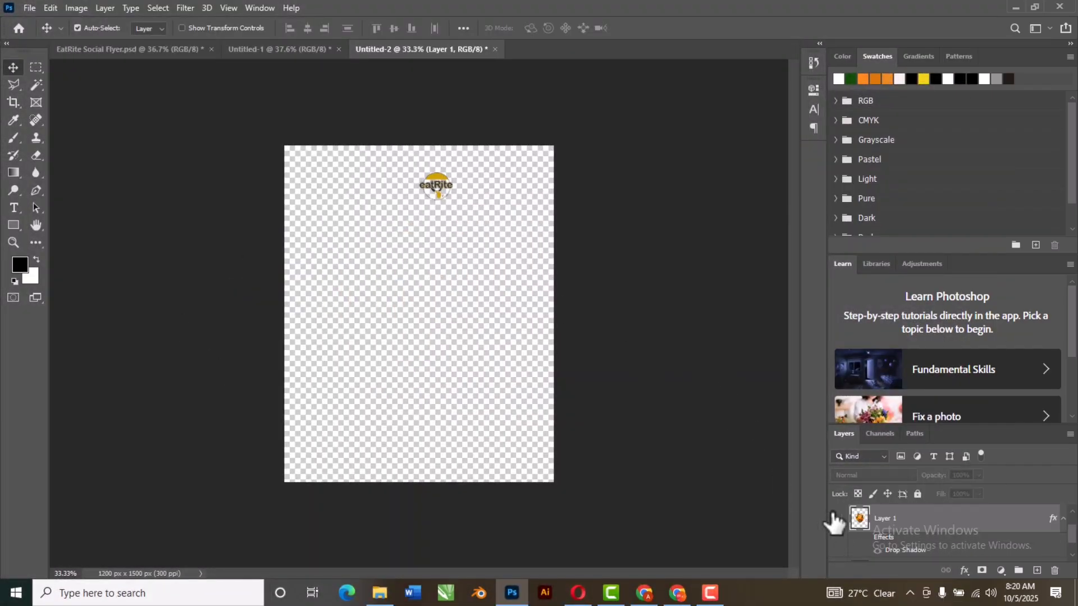
{"action": "left_click_drag", "start_coordinate": [437, 186], "coordinate": [436, 186]}
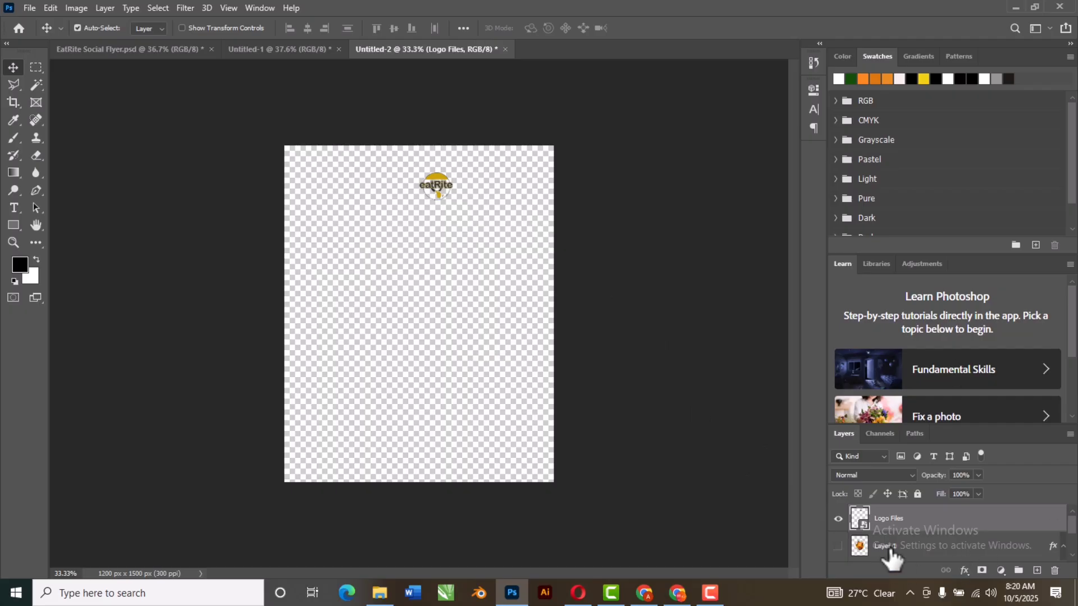
{"action": "left_click", "coordinate": [839, 519]}
{"action": "scroll", "coordinate": [860, 533], "scroll_direction": "down", "scroll_amount": 2}
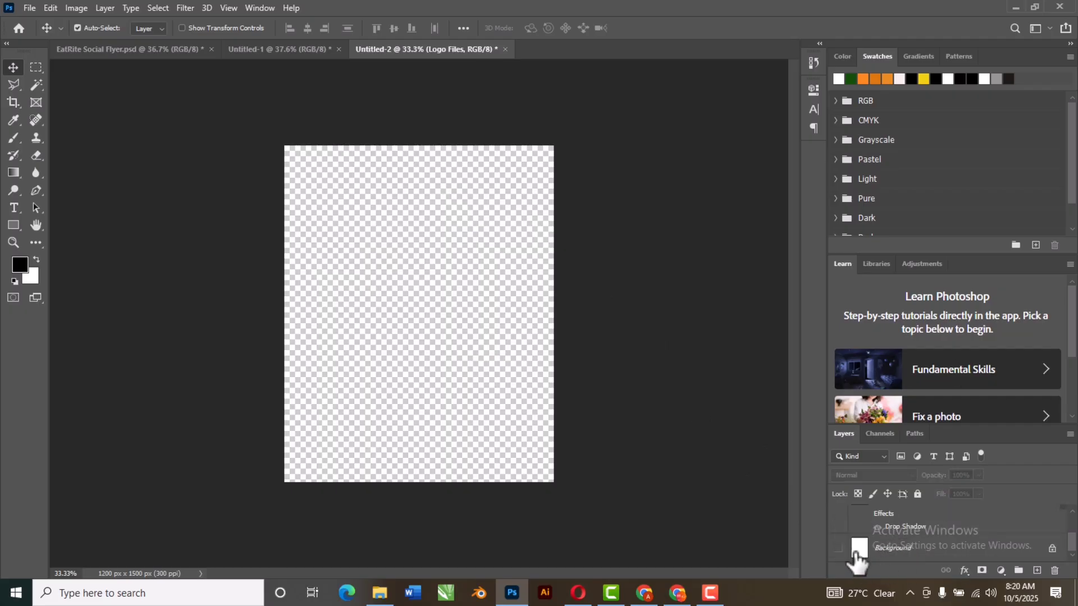
{"action": "left_click", "coordinate": [838, 549]}
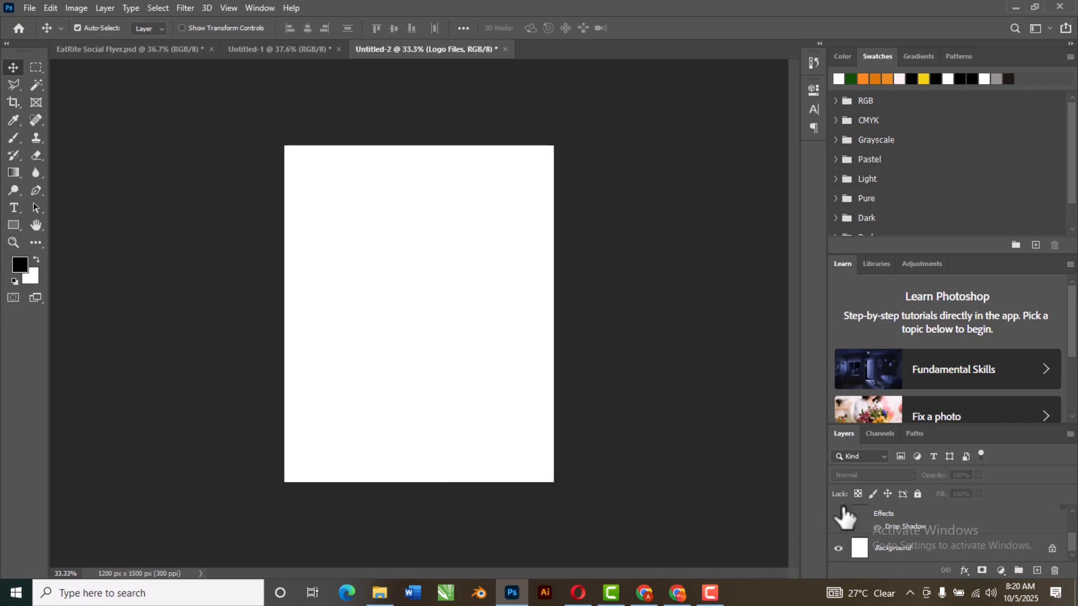
Step: Add a new layer above the Background and place the yellow swirl image ed289b68a8c593cda3a8e029beedfe31 from Downloads as an embedded object
{"action": "left_click", "coordinate": [924, 551]}
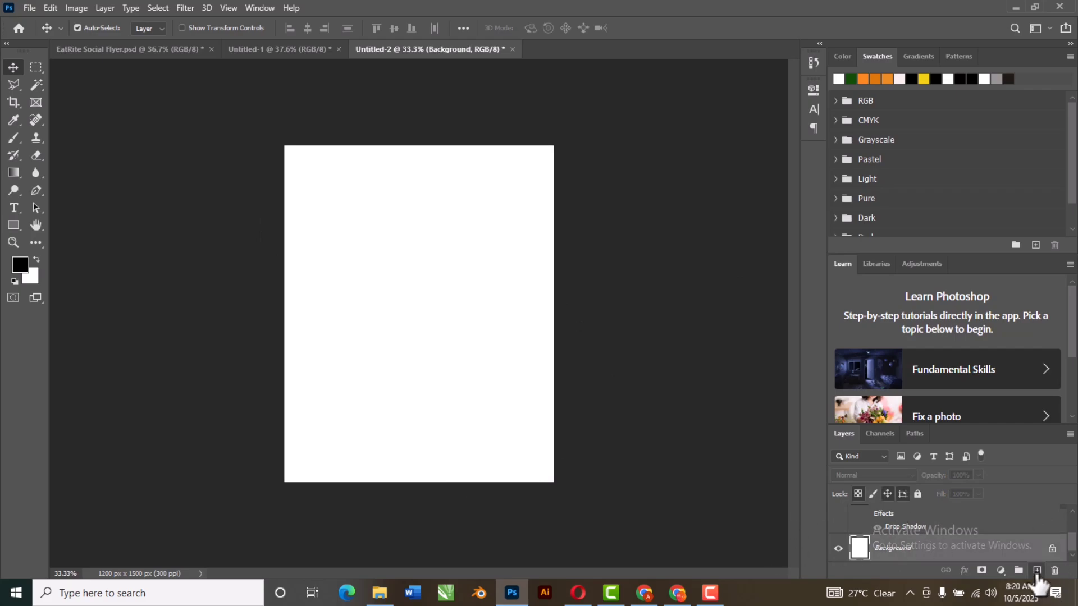
{"action": "left_click", "coordinate": [1036, 570]}
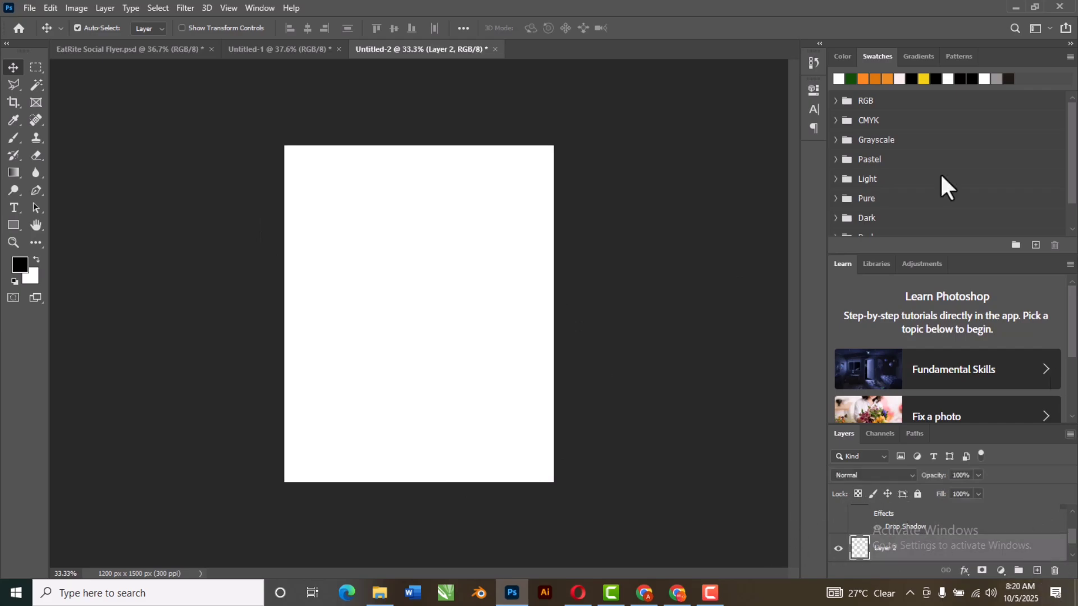
{"action": "left_click", "coordinate": [31, 7]}
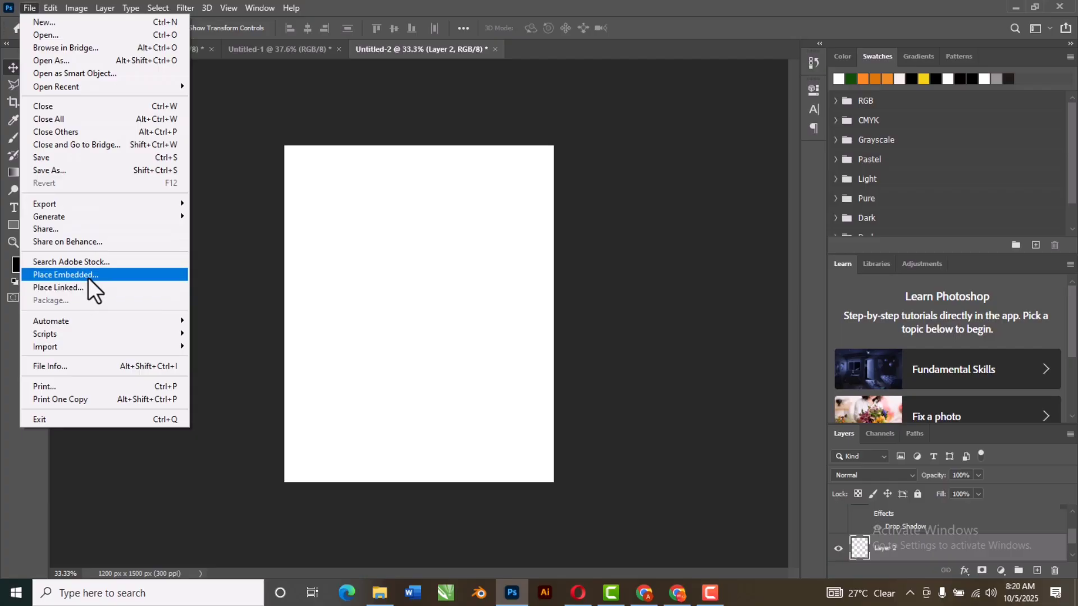
{"action": "left_click", "coordinate": [89, 277]}
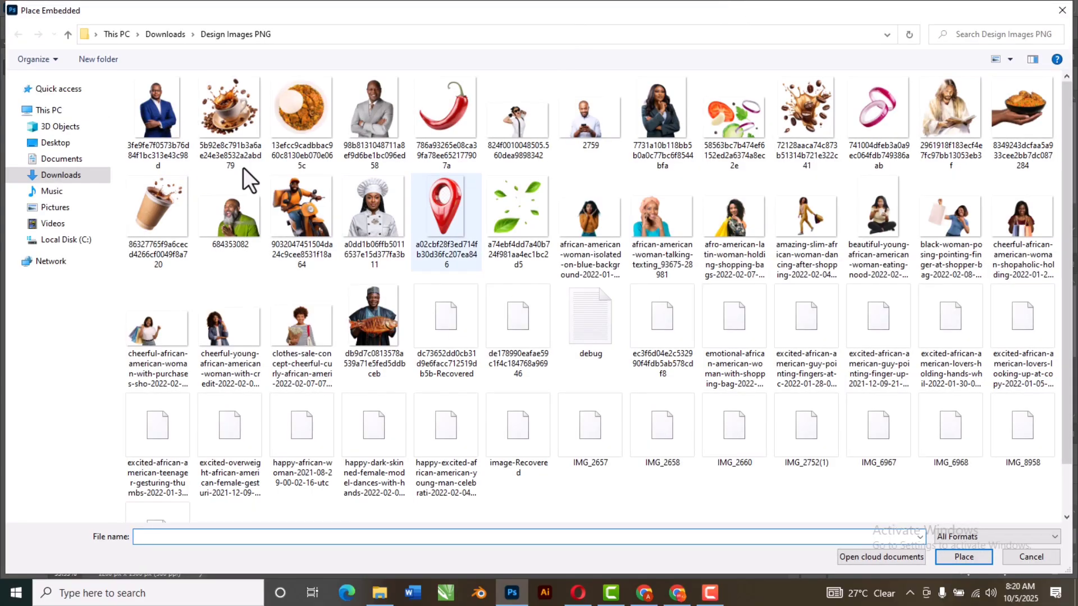
{"action": "left_click", "coordinate": [165, 35]}
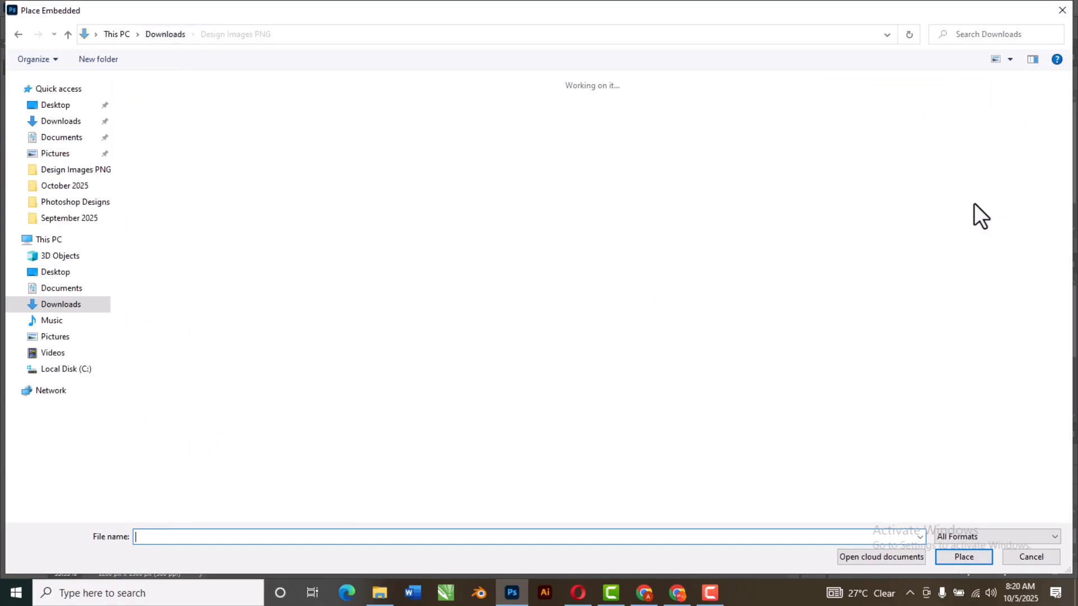
{"action": "left_click_drag", "start_coordinate": [1066, 168], "coordinate": [1070, 205]}
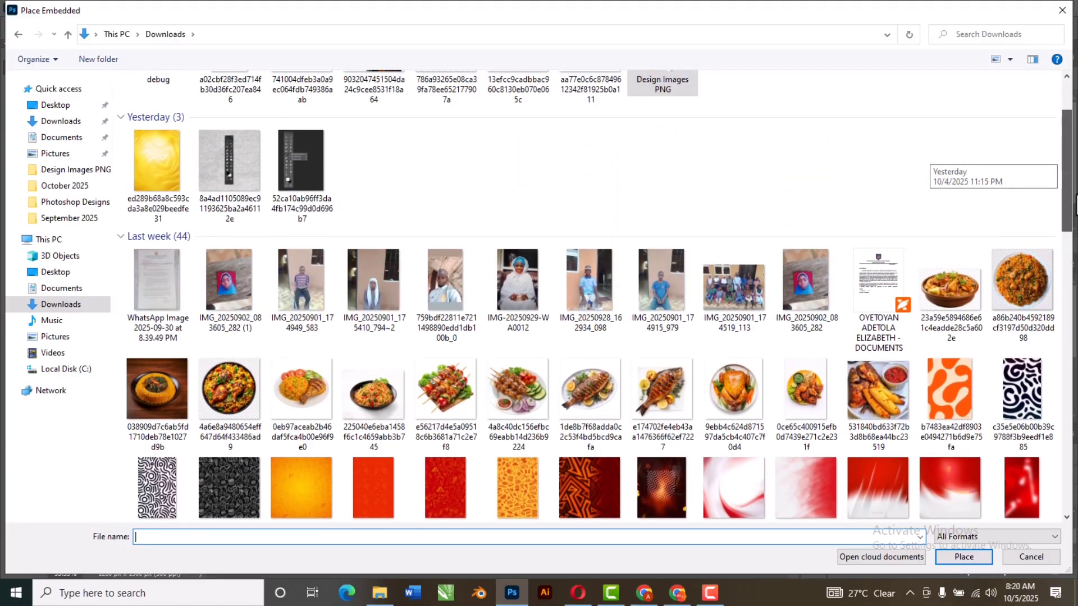
{"action": "left_click", "coordinate": [165, 144]}
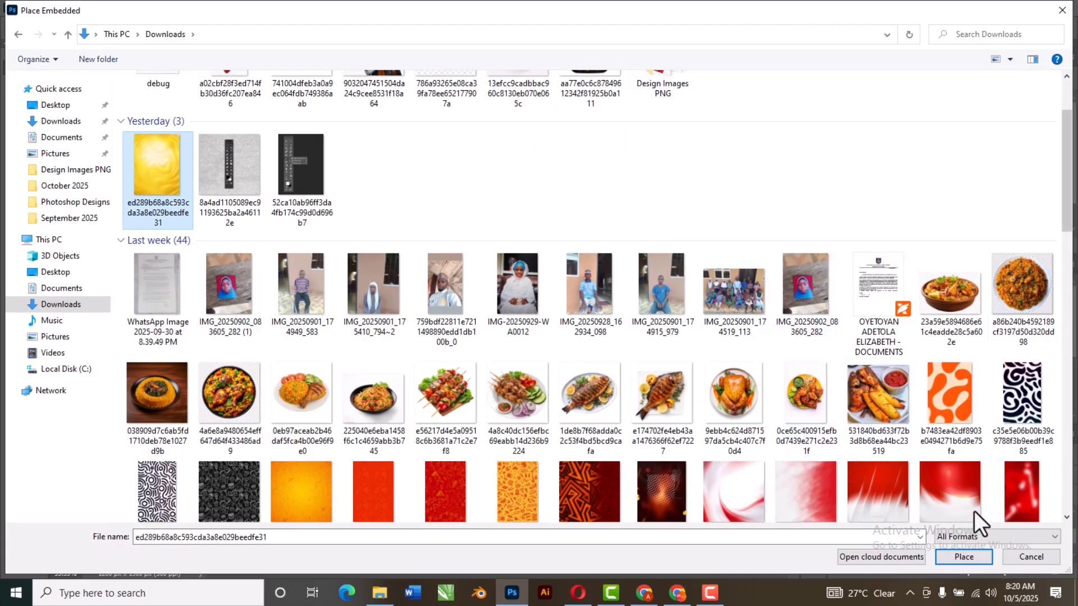
{"action": "left_click", "coordinate": [963, 558]}
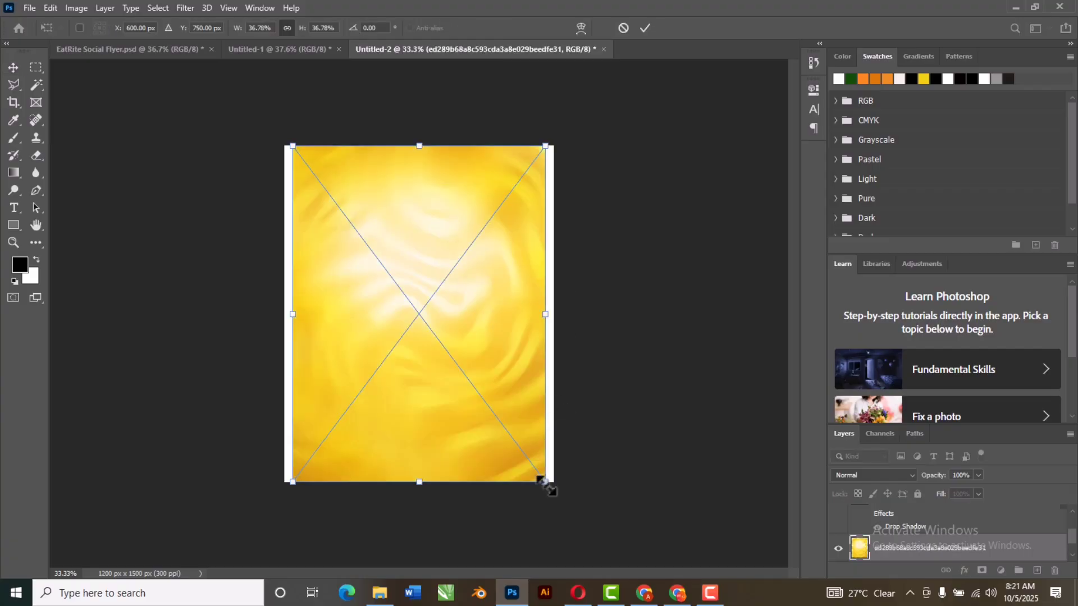
Step: Scale the yellow swirl image to about 42% so it covers the canvas, and set its blend mode to Multiply
{"action": "left_click_drag", "start_coordinate": [543, 479], "coordinate": [564, 506]}
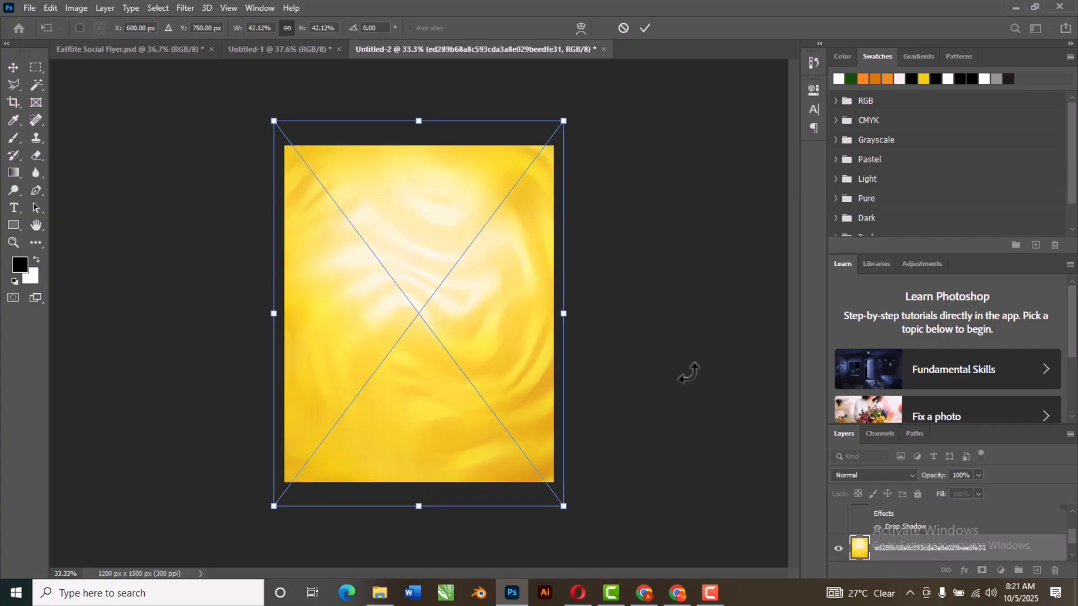
{"action": "left_click", "coordinate": [642, 28]}
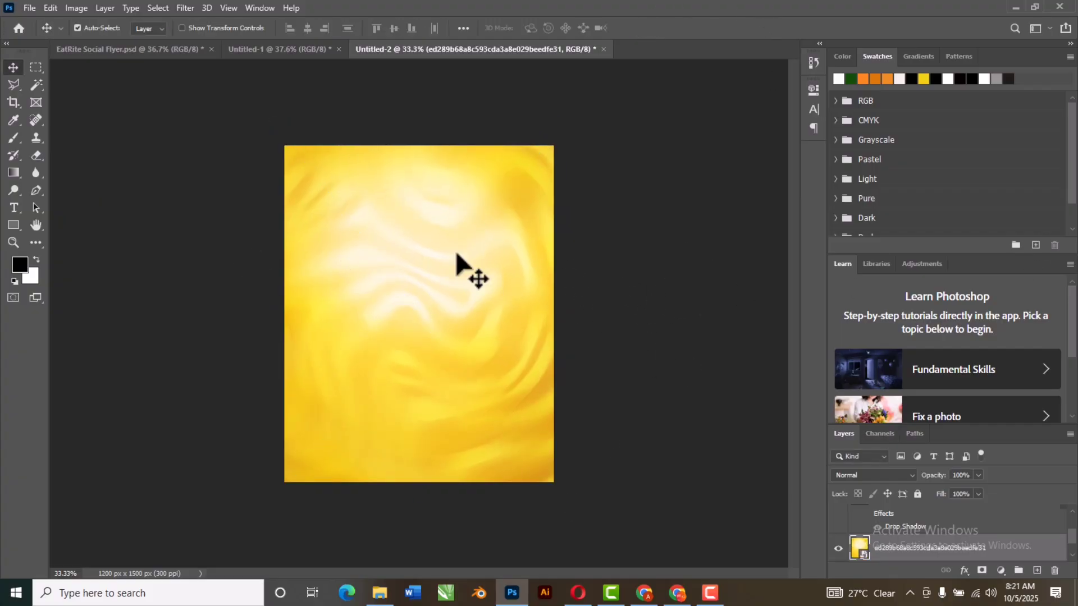
{"action": "left_click", "coordinate": [902, 477]}
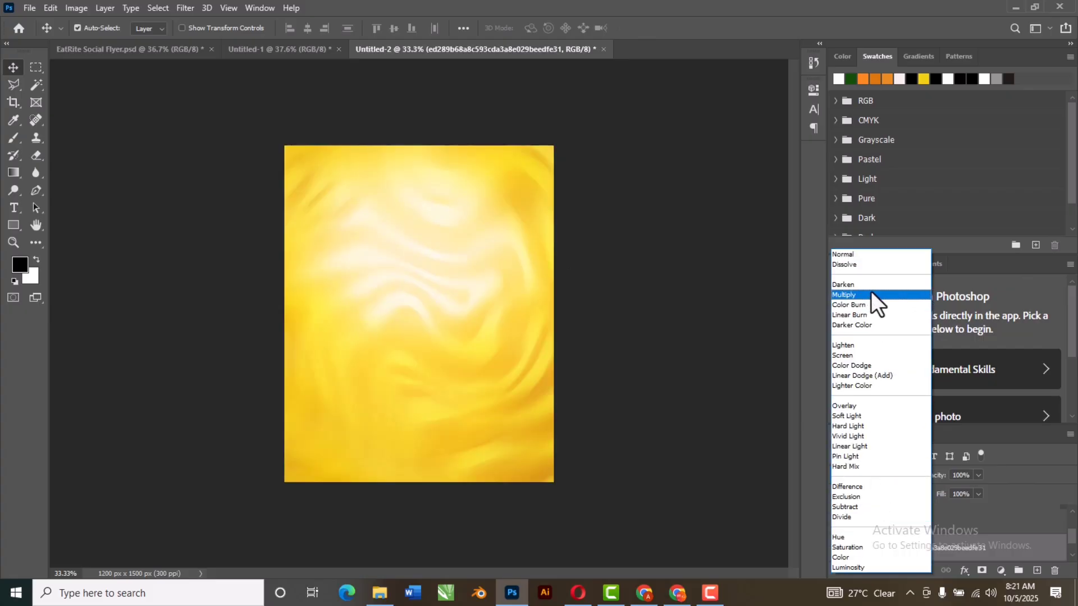
{"action": "left_click", "coordinate": [871, 296]}
{"action": "left_click", "coordinate": [565, 338]}
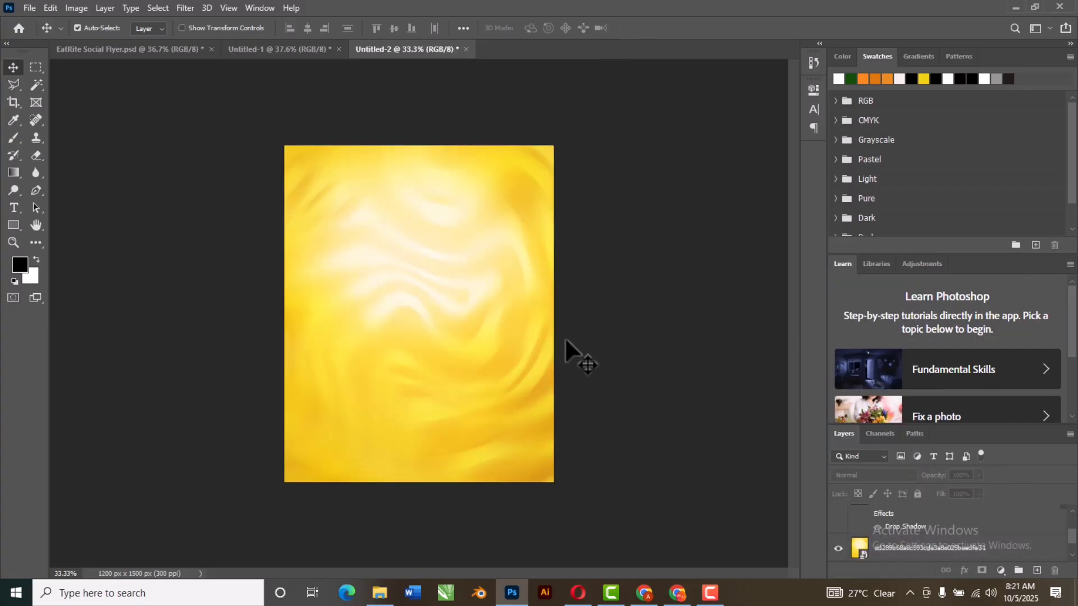
Step: Add a layer mask to the swirl image and fade its upper and lower edges with a soft black 400 px brush
{"action": "left_click", "coordinate": [474, 356]}
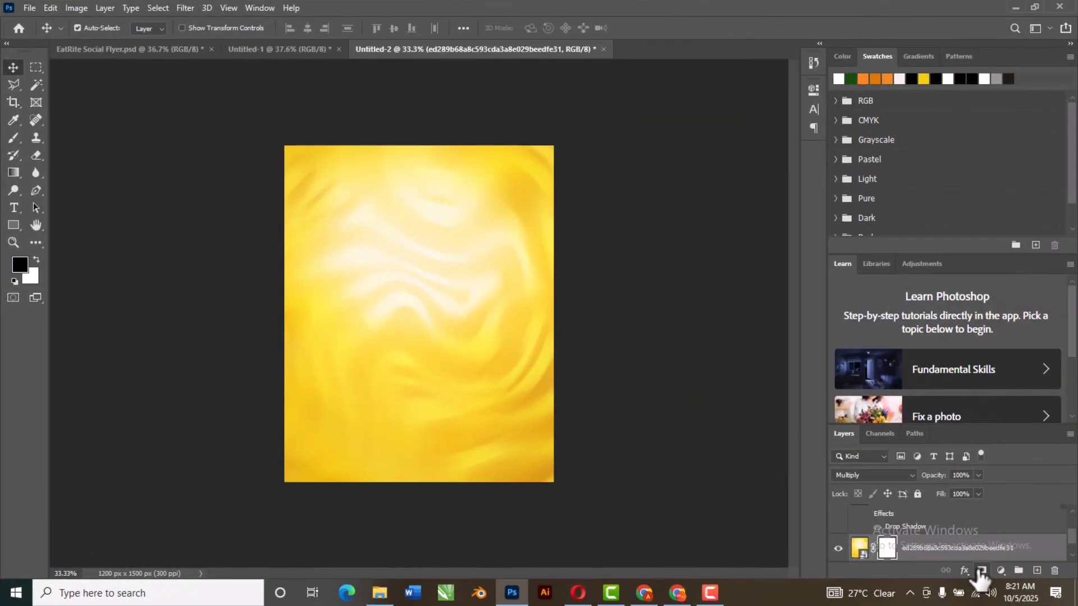
{"action": "left_click", "coordinate": [982, 570]}
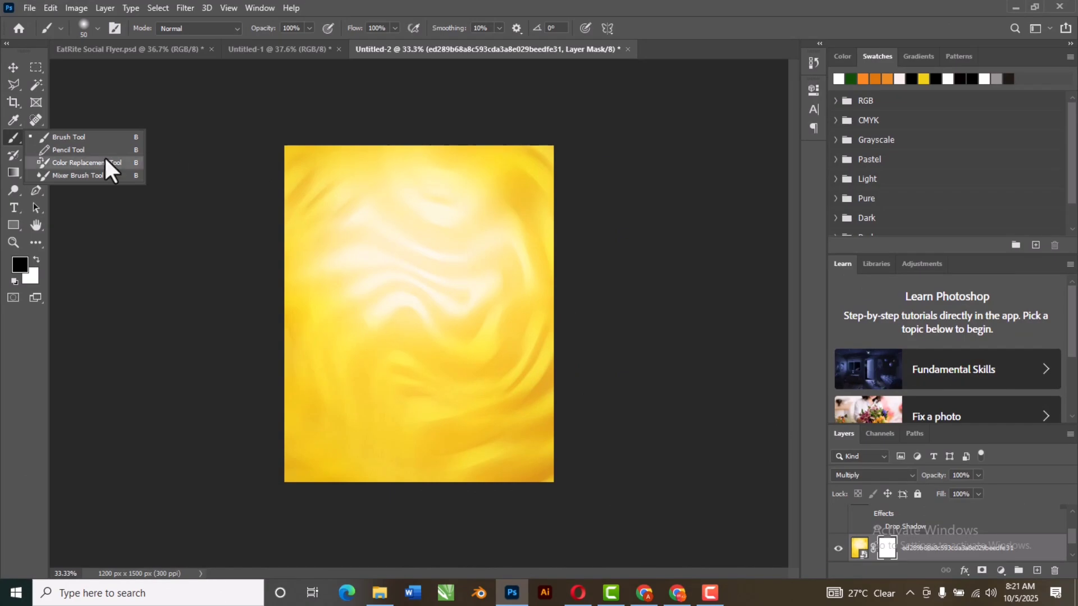
{"action": "left_click", "coordinate": [83, 137]}
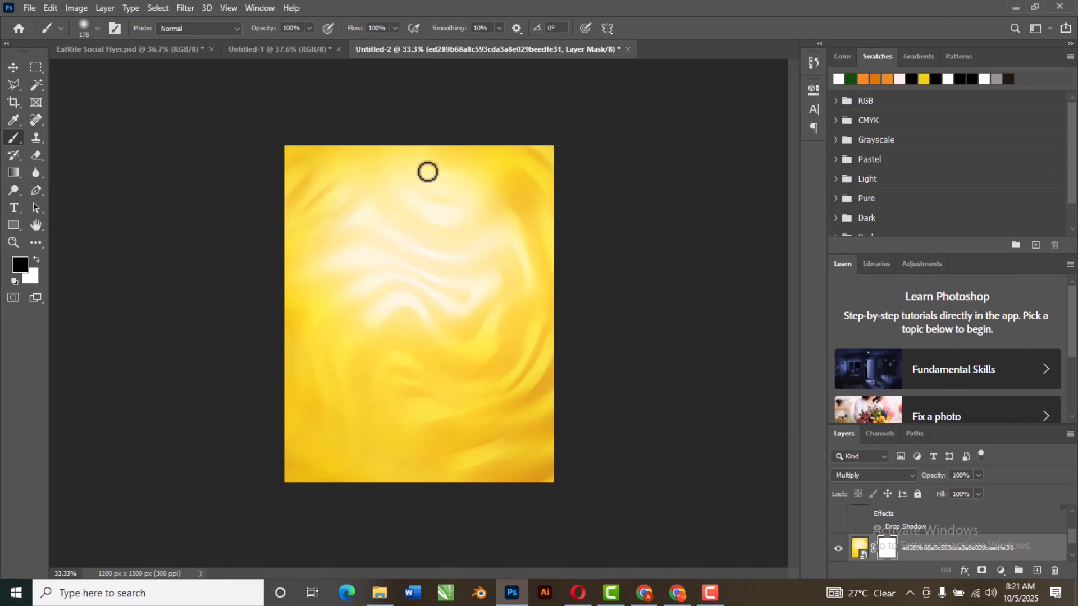
{"action": "key", "text": "bracketright"}
{"action": "key", "text": "bracketright"}
{"action": "left_click_drag", "start_coordinate": [563, 152], "coordinate": [253, 157]}
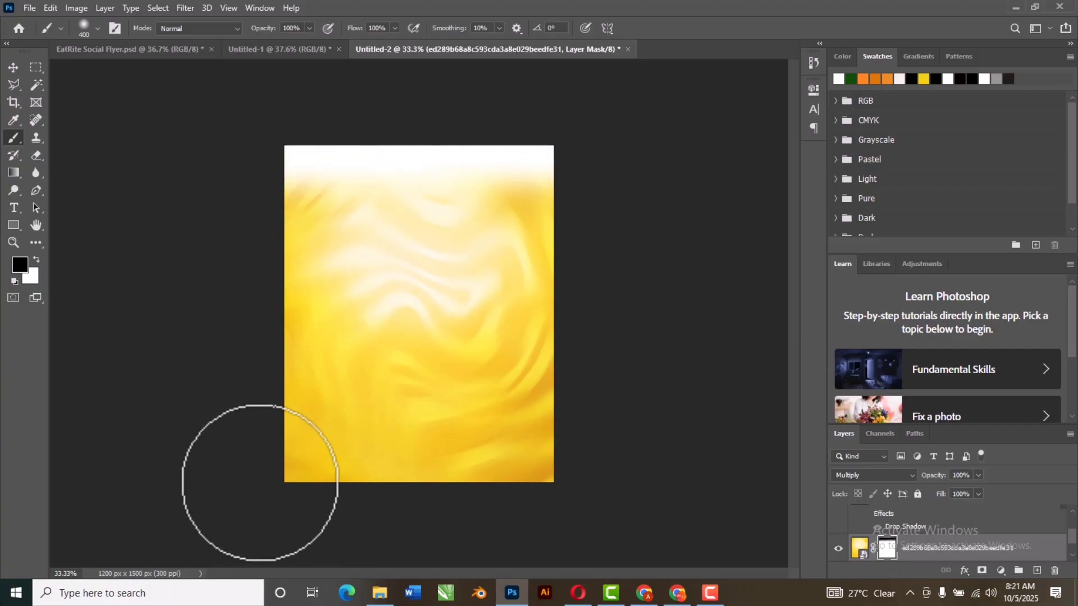
{"action": "mouse_move", "coordinate": [258, 481]}
{"action": "left_mouse_down"}
{"action": "mouse_move", "coordinate": [374, 486]}
{"action": "mouse_move", "coordinate": [580, 452]}
{"action": "left_mouse_up"}
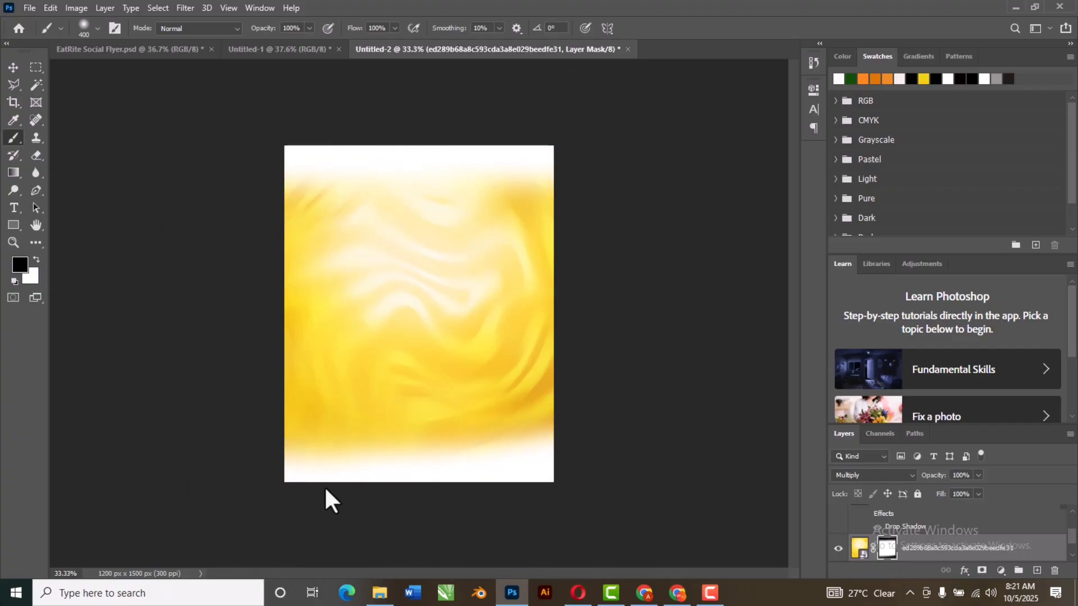
{"action": "left_click", "coordinate": [13, 68]}
Step: Check the yellow background layer's settings on Artboard 1 of EatRite Social Flyer.psd, and return to Untitled-2
{"action": "left_click", "coordinate": [154, 48]}
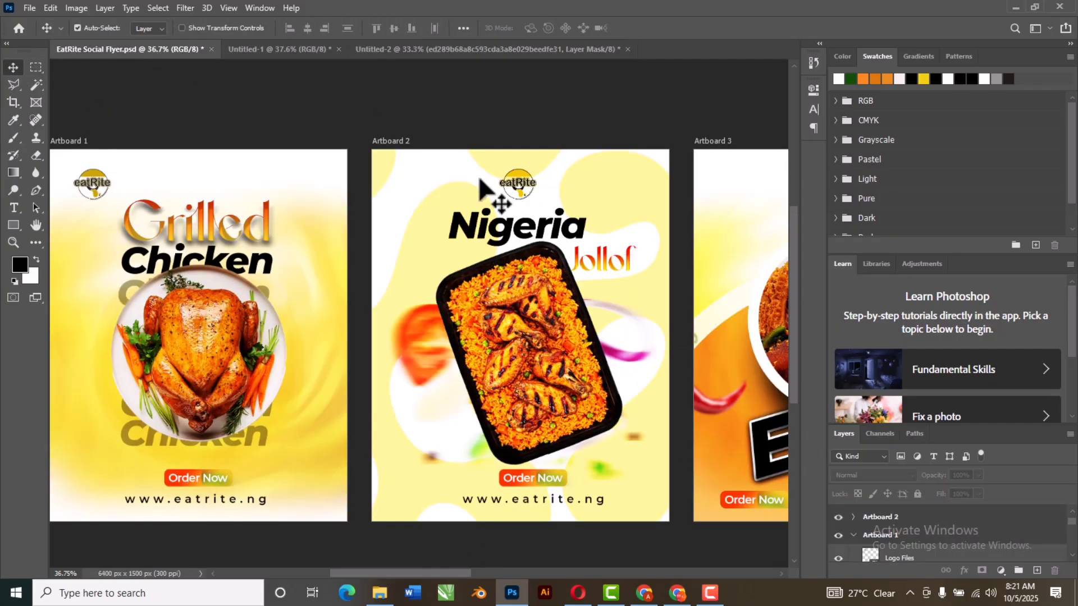
{"action": "left_click_drag", "start_coordinate": [241, 247], "coordinate": [308, 229]}
{"action": "left_click", "coordinate": [303, 198]}
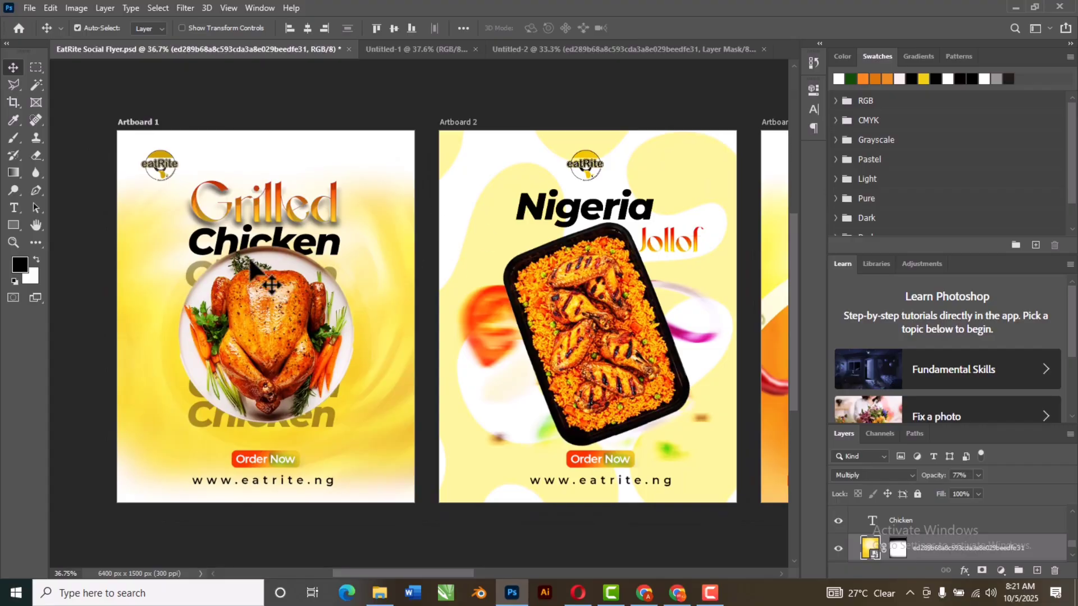
{"action": "left_click", "coordinate": [628, 49]}
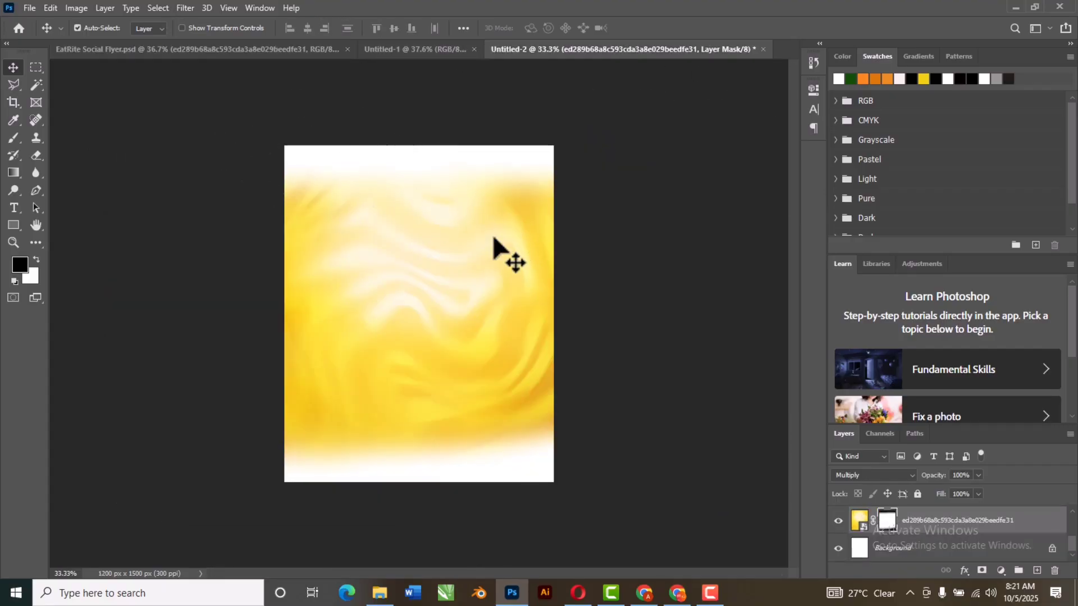
Step: Add a new layer above the swirl image and enter the text "Grilled" on the upper canvas in black (000000)
{"action": "mouse_move", "coordinate": [494, 238]}
{"action": "left_mouse_down"}
{"action": "mouse_move", "coordinate": [486, 260]}
{"action": "mouse_move", "coordinate": [486, 247]}
{"action": "left_mouse_up"}
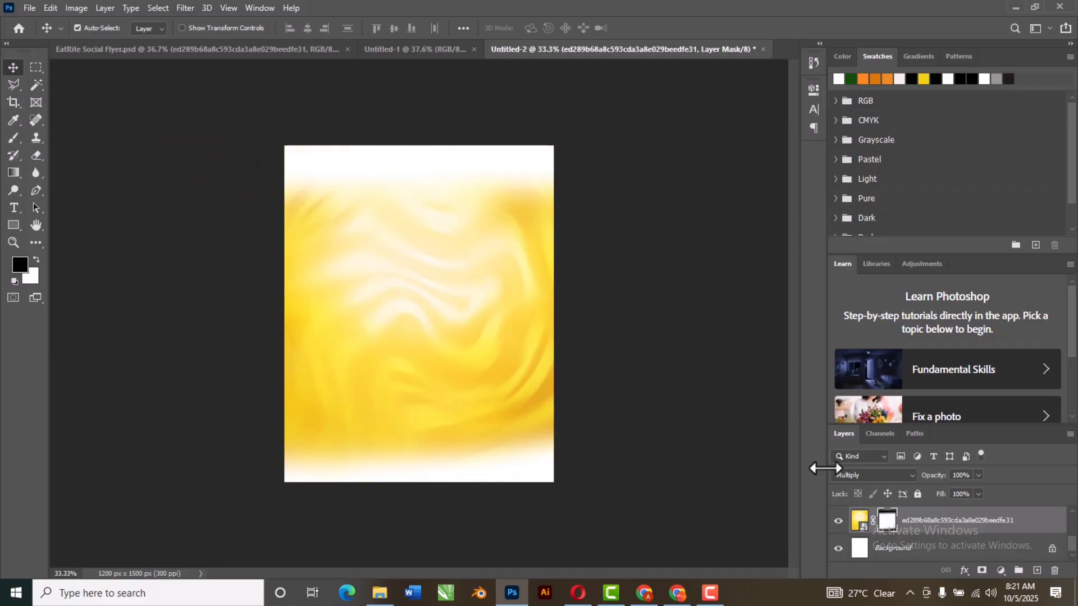
{"action": "left_click", "coordinate": [1037, 571]}
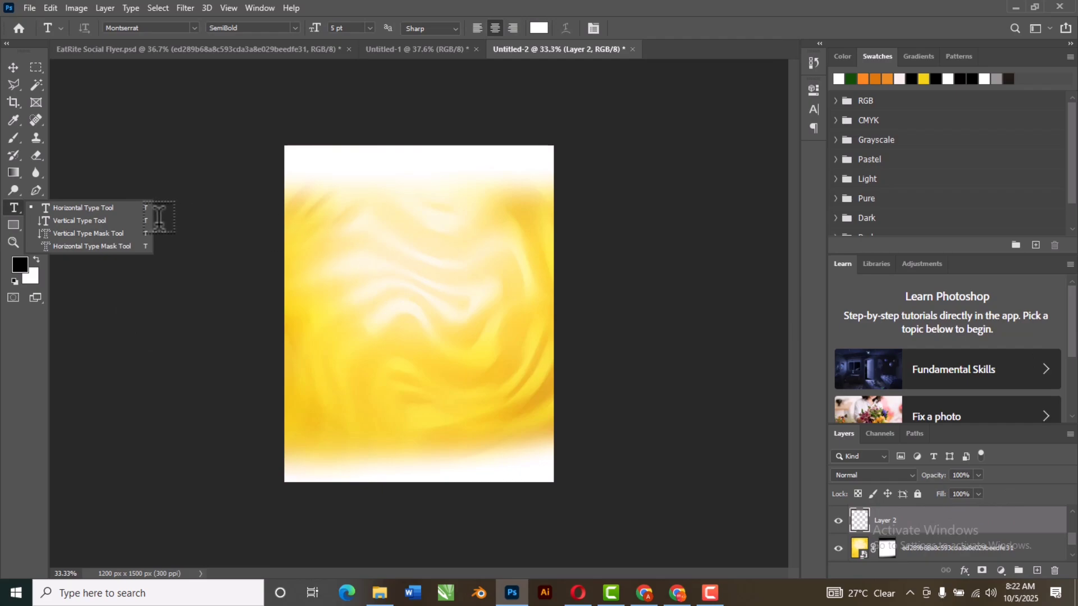
{"action": "left_click", "coordinate": [363, 260]}
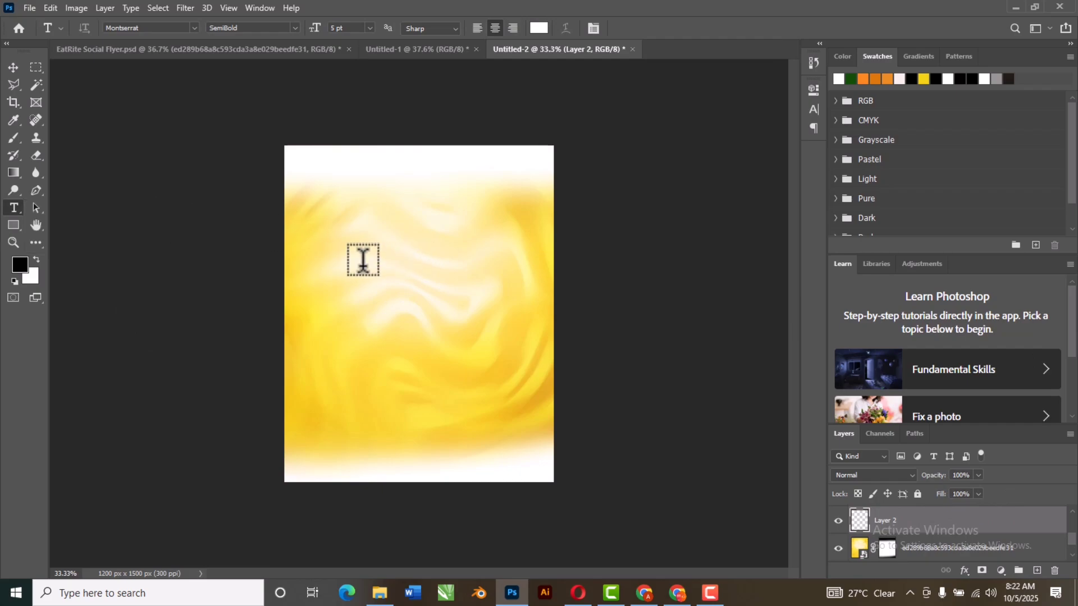
{"action": "left_click", "coordinate": [363, 260]}
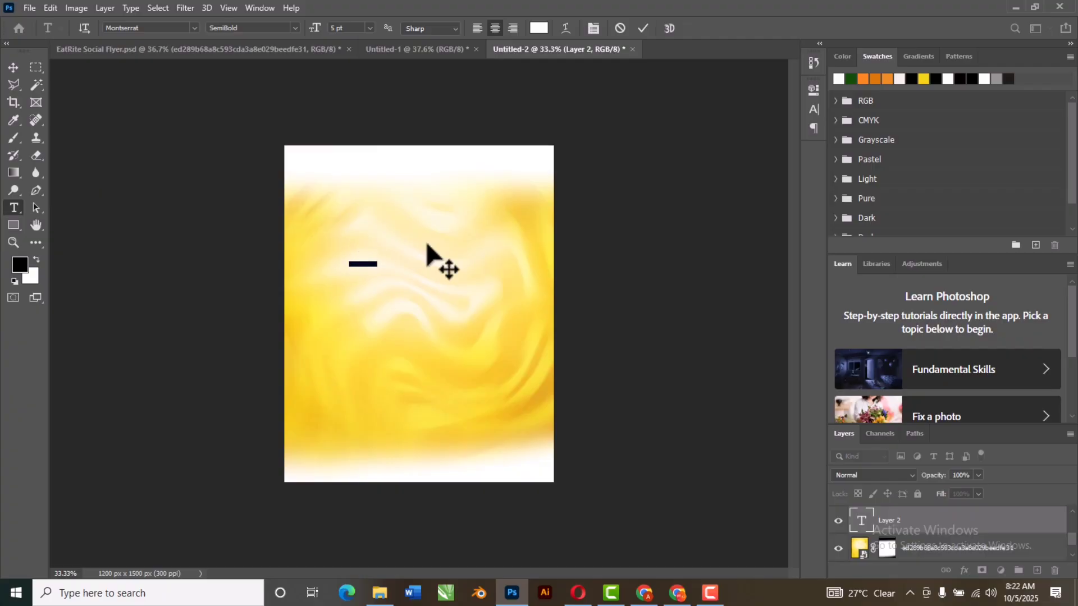
{"action": "left_click", "coordinate": [540, 29]}
{"action": "left_click_drag", "start_coordinate": [733, 317], "coordinate": [691, 339]}
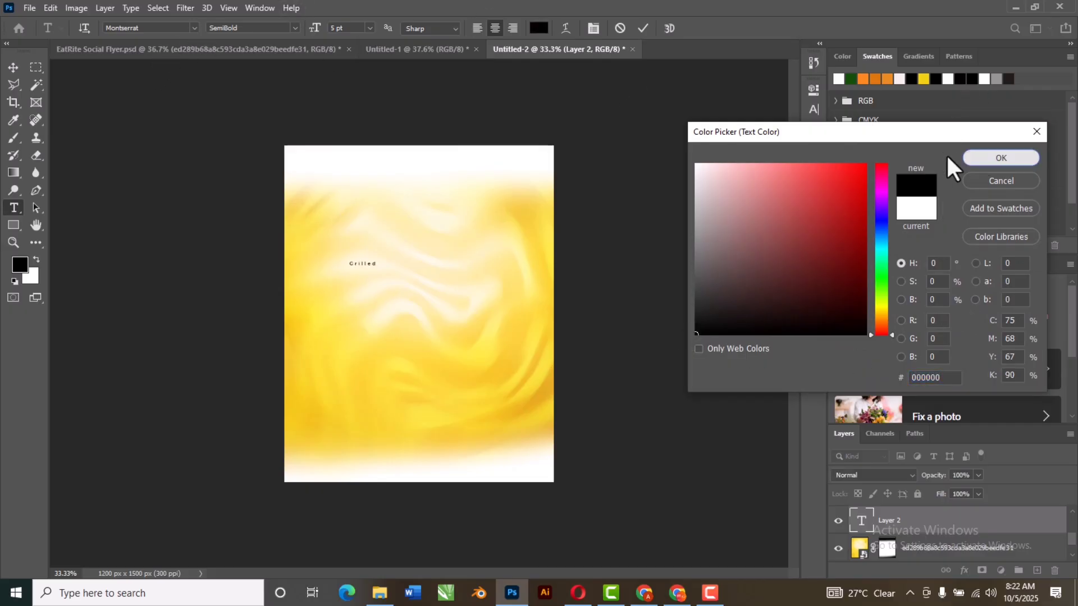
{"action": "left_click", "coordinate": [966, 159]}
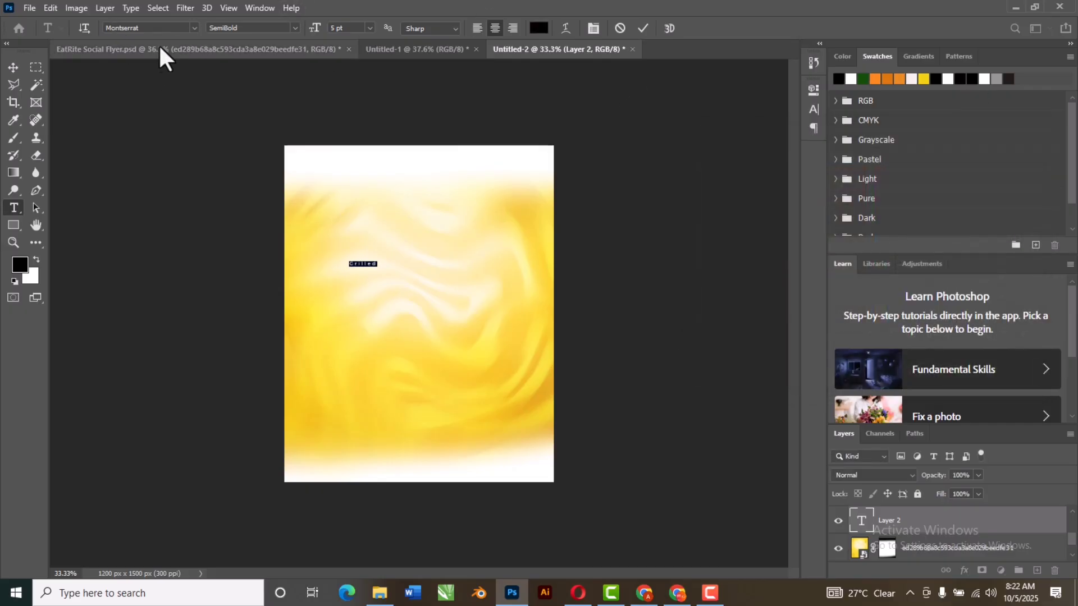
Step: Try Bebas Neue on the "Grilled" text, and set its font to Agraham
{"action": "left_click", "coordinate": [194, 28]}
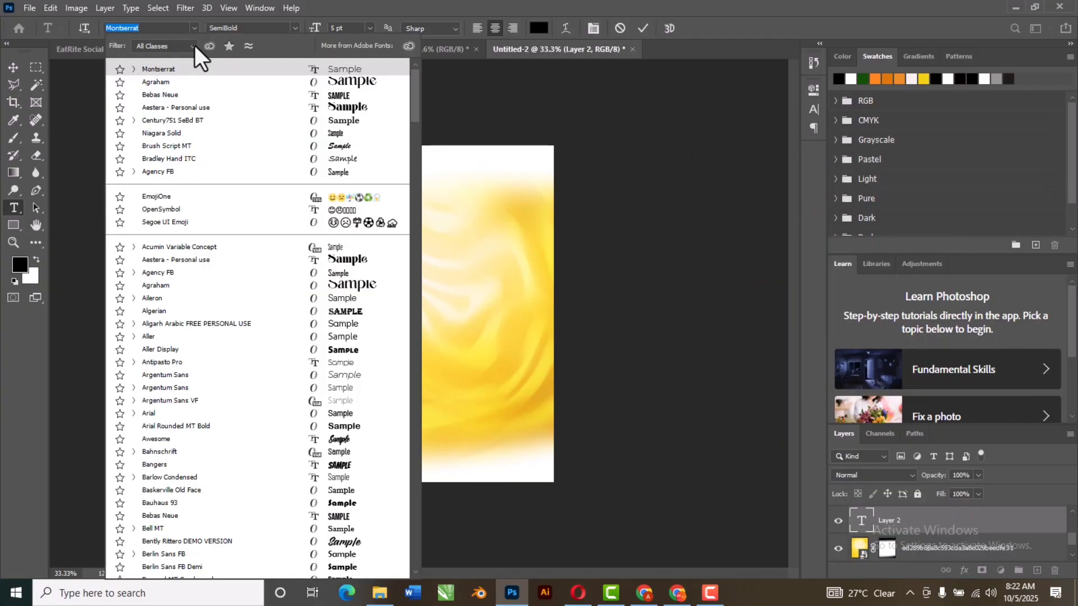
{"action": "left_click", "coordinate": [398, 95]}
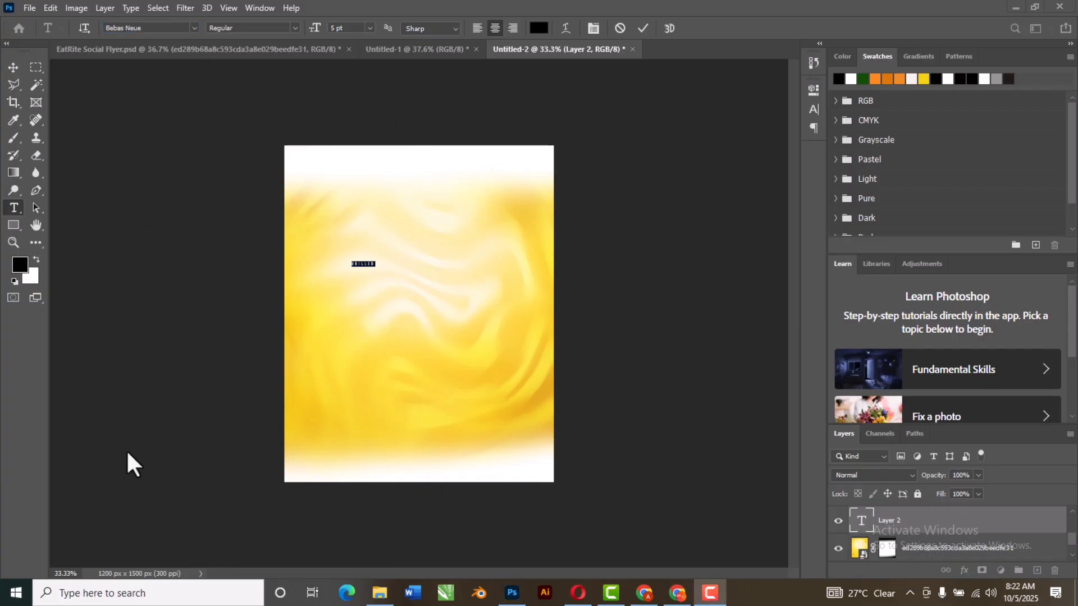
{"action": "left_click", "coordinate": [194, 28]}
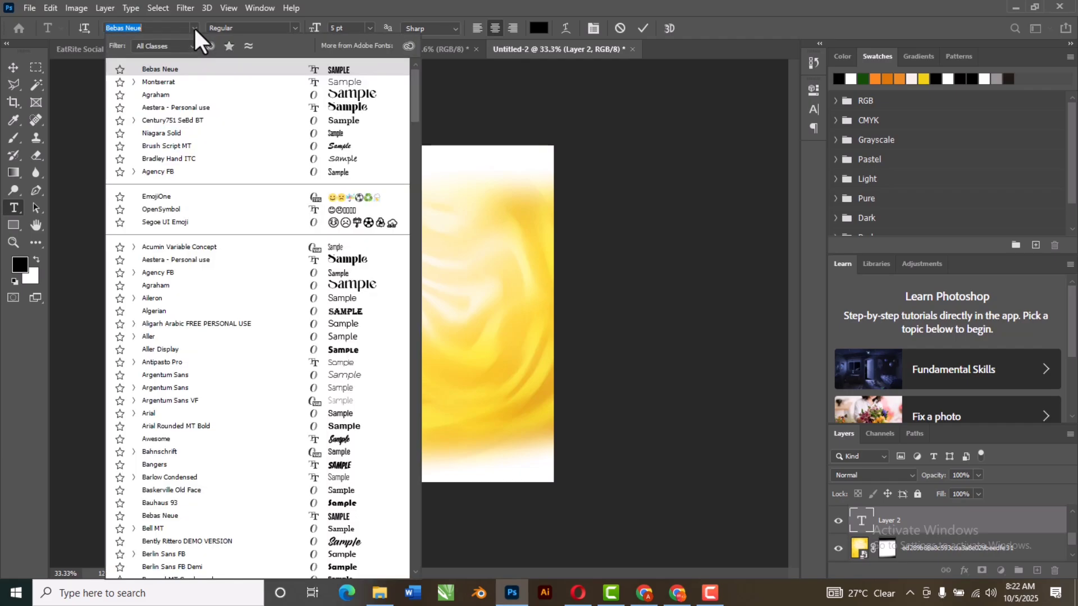
{"action": "left_click", "coordinate": [343, 96]}
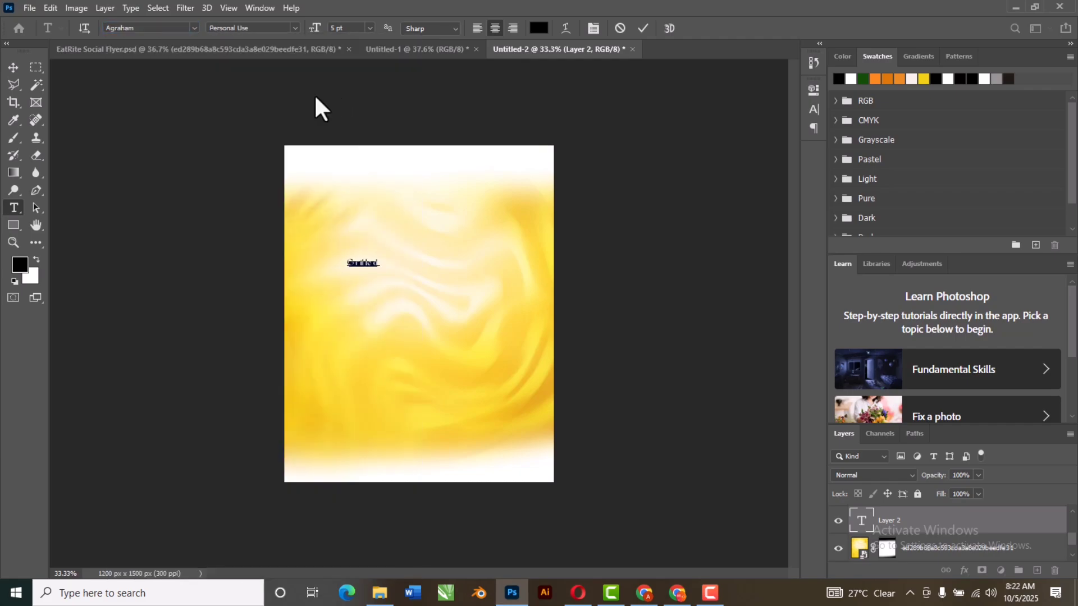
{"action": "left_click", "coordinate": [643, 30]}
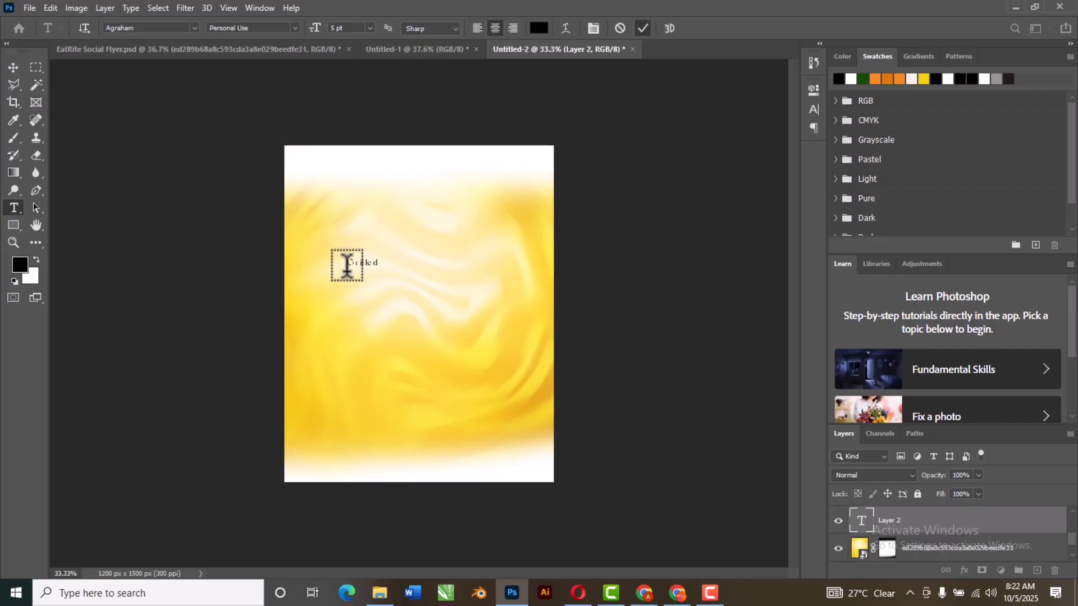
Step: Scale the "Grilled" text proportionally to about 410%
{"action": "key", "text": "ctrl+t"}
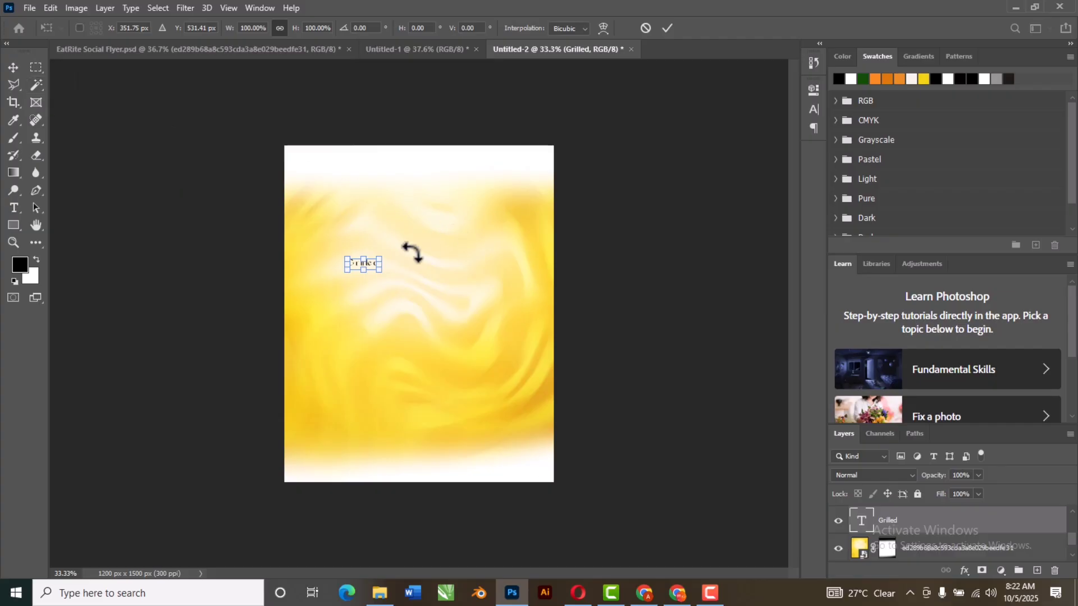
{"action": "left_click_drag", "start_coordinate": [379, 255], "coordinate": [469, 190]}
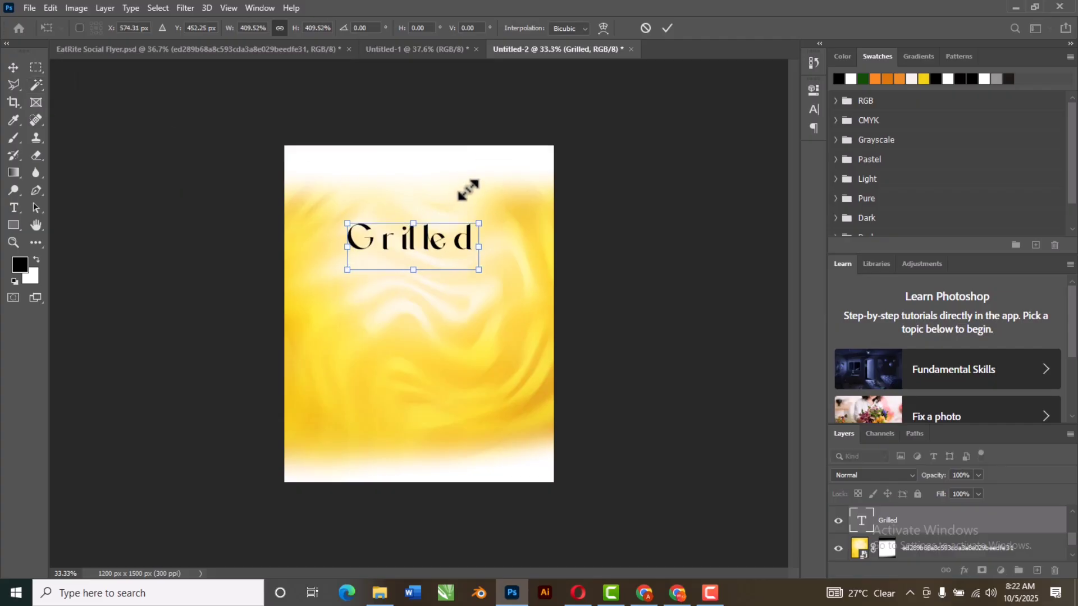
{"action": "left_click", "coordinate": [668, 28]}
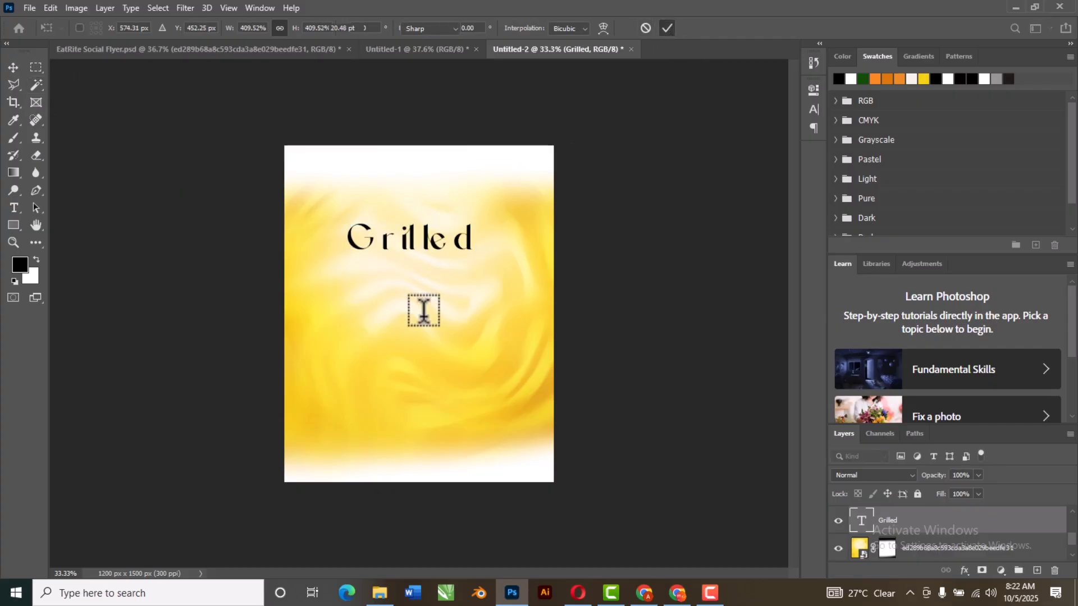
{"action": "left_click", "coordinate": [13, 67]}
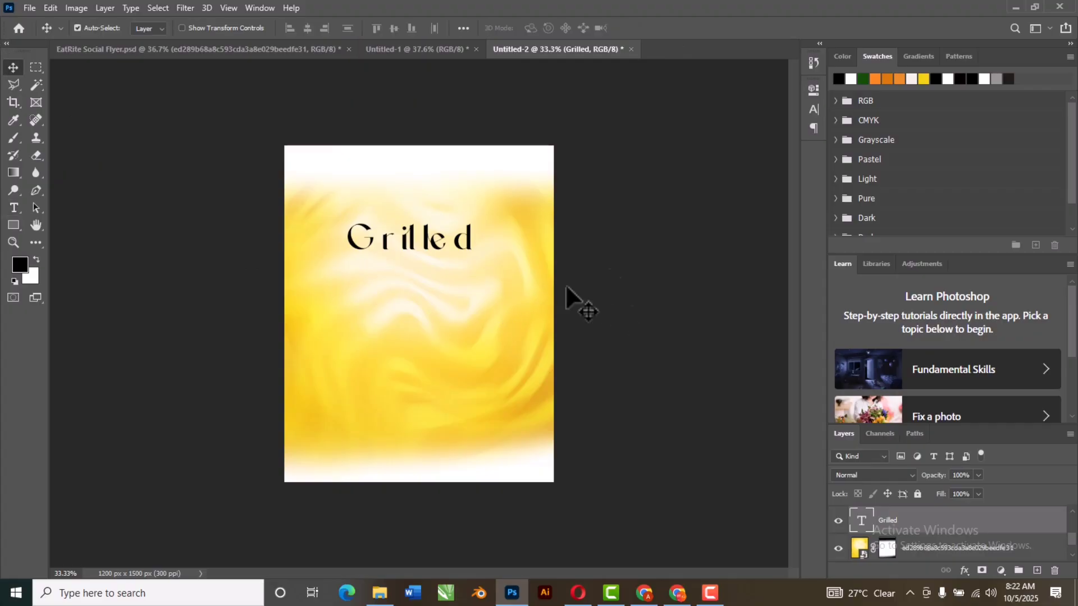
Step: Tighten the tracking of the "Grilled" text to -40
{"action": "left_click", "coordinate": [814, 110]}
{"action": "left_click", "coordinate": [755, 139]}
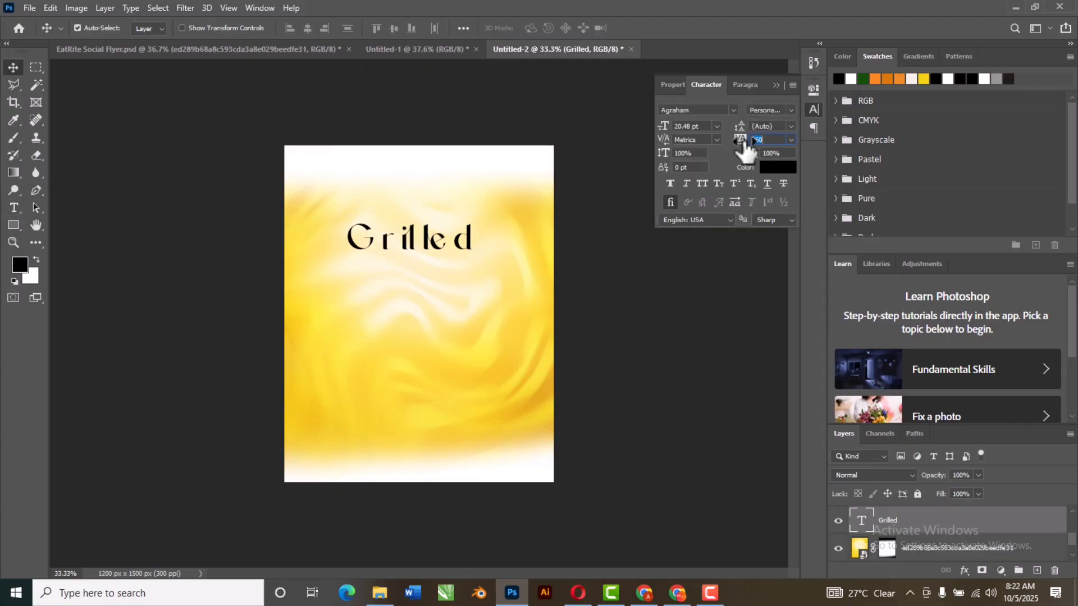
{"action": "left_click_drag", "start_coordinate": [744, 145], "coordinate": [722, 144]}
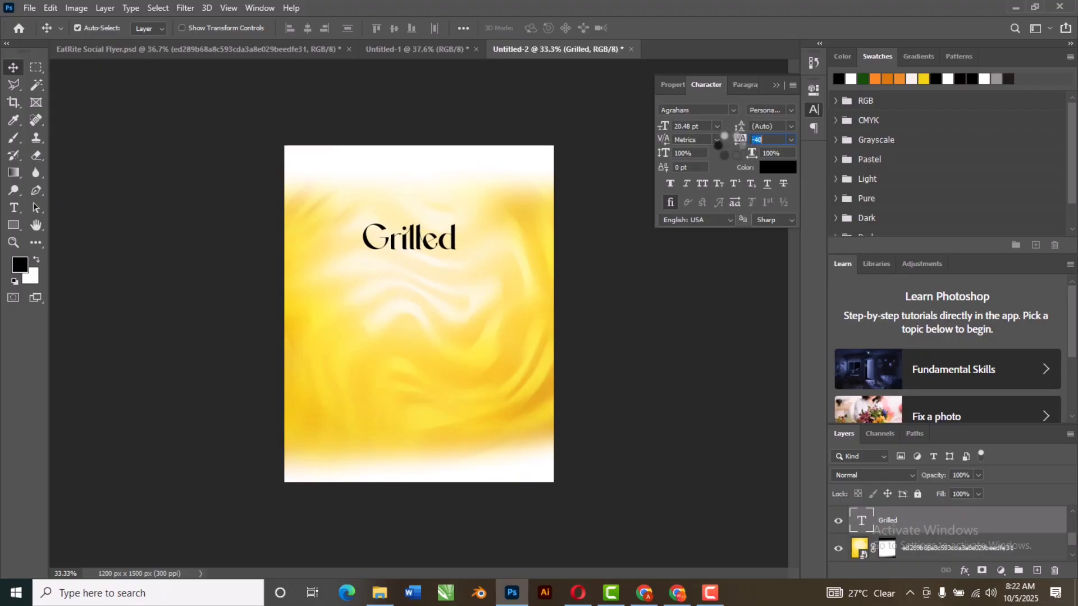
{"action": "left_click", "coordinate": [776, 86]}
Step: Move the "Grilled" text up to the upper part of the canvas, centre it and enlarge it to about 28.68 pt
{"action": "left_click_drag", "start_coordinate": [428, 260], "coordinate": [429, 217]}
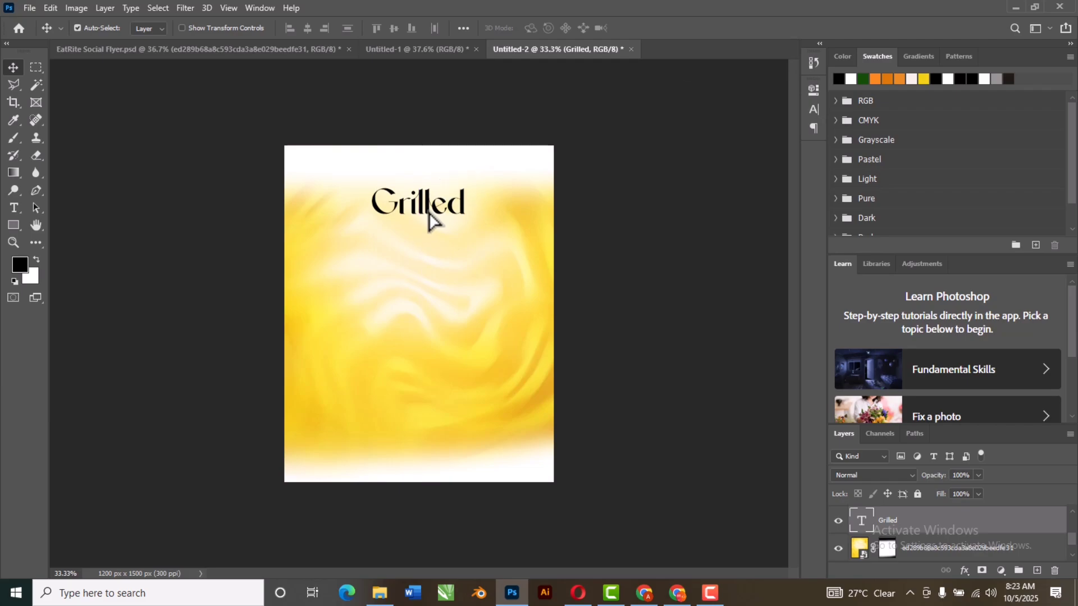
{"action": "key", "text": "ctrl"}
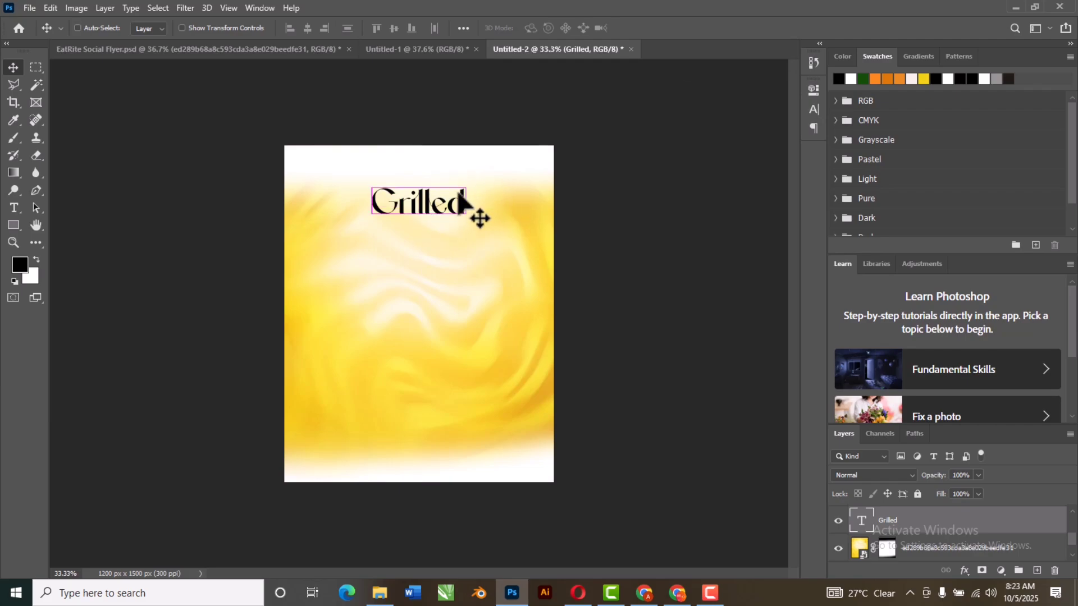
{"action": "key", "text": "ctrl+t"}
{"action": "left_click_drag", "start_coordinate": [480, 178], "coordinate": [488, 173]}
{"action": "left_click", "coordinate": [668, 28]}
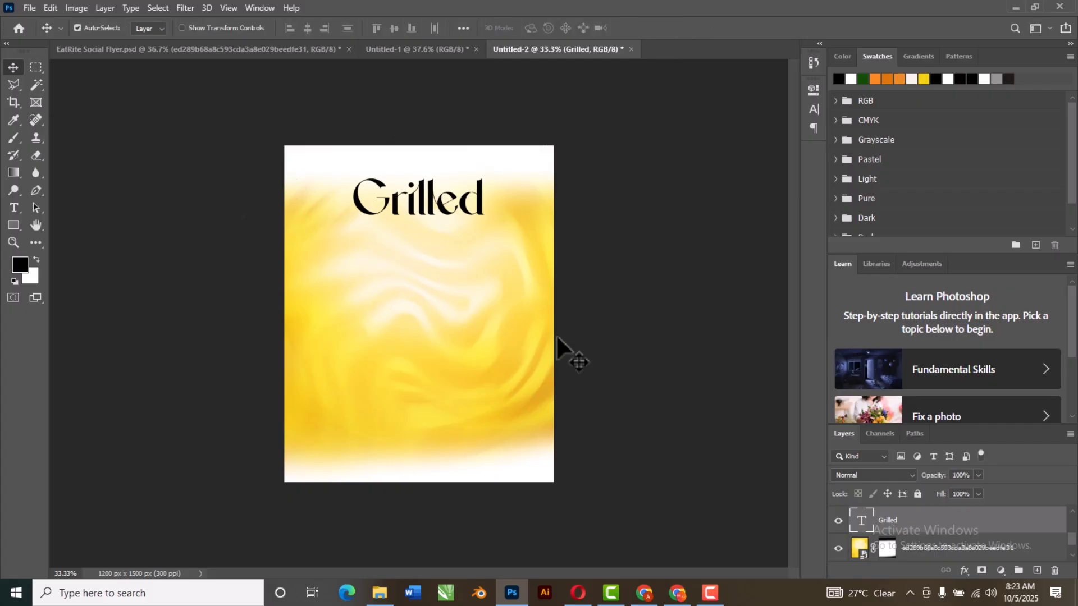
Step: Check the font name used for the "Grilled" text, and move the text slightly higher on the canvas
{"action": "double_click", "coordinate": [859, 525]}
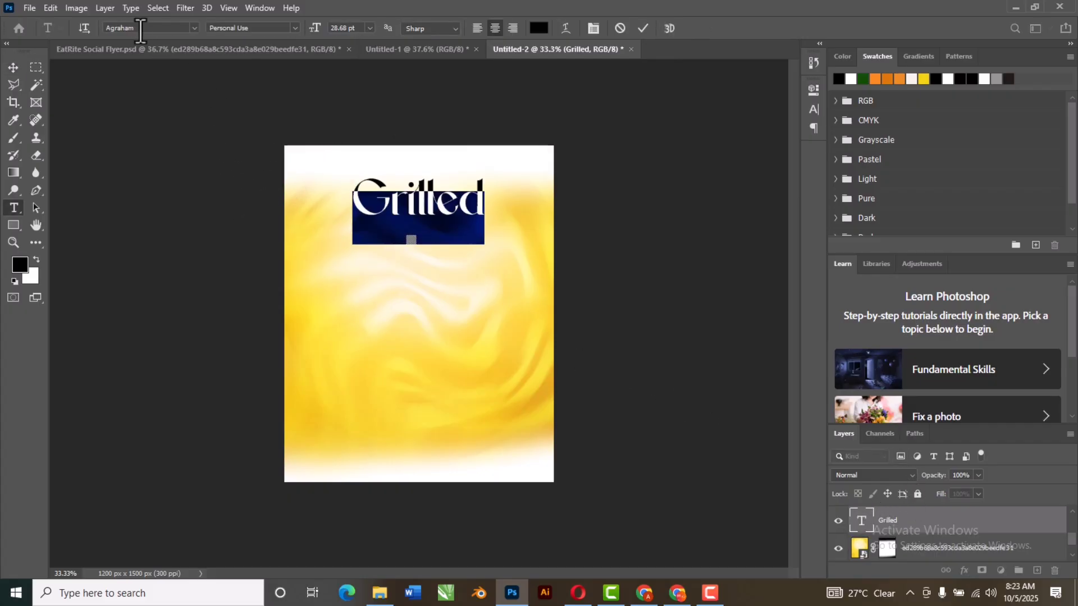
{"action": "left_click", "coordinate": [158, 28]}
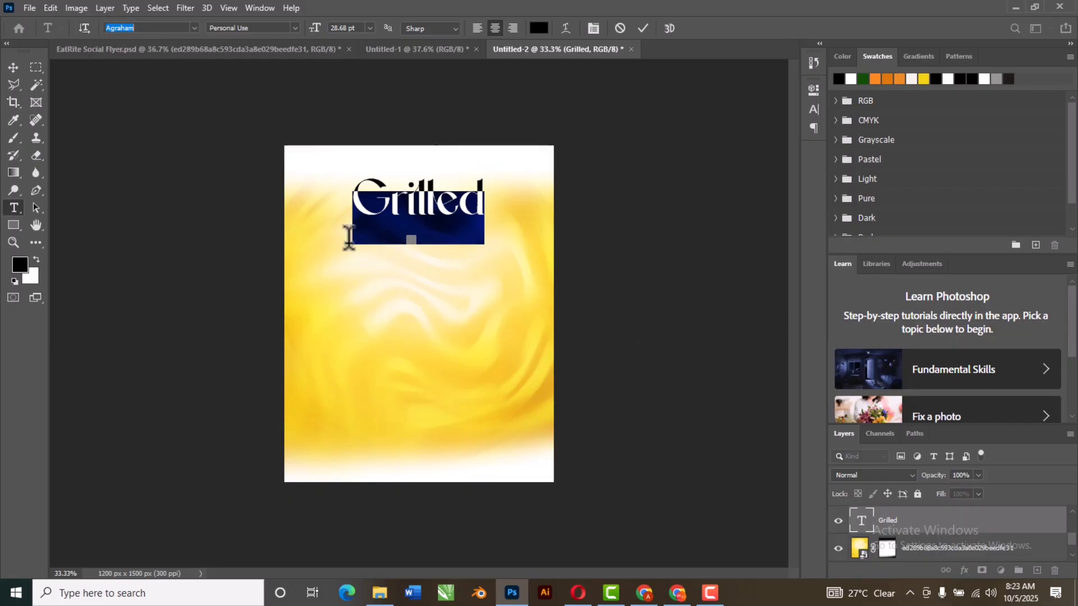
{"action": "left_click", "coordinate": [647, 28]}
{"action": "key", "text": "v"}
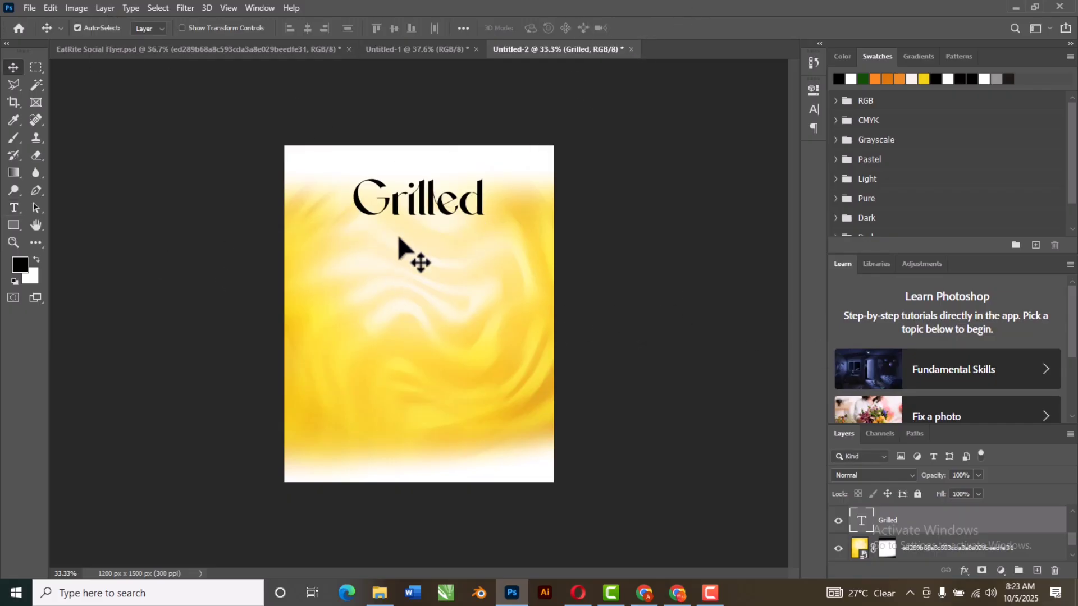
{"action": "left_click_drag", "start_coordinate": [445, 211], "coordinate": [435, 197]}
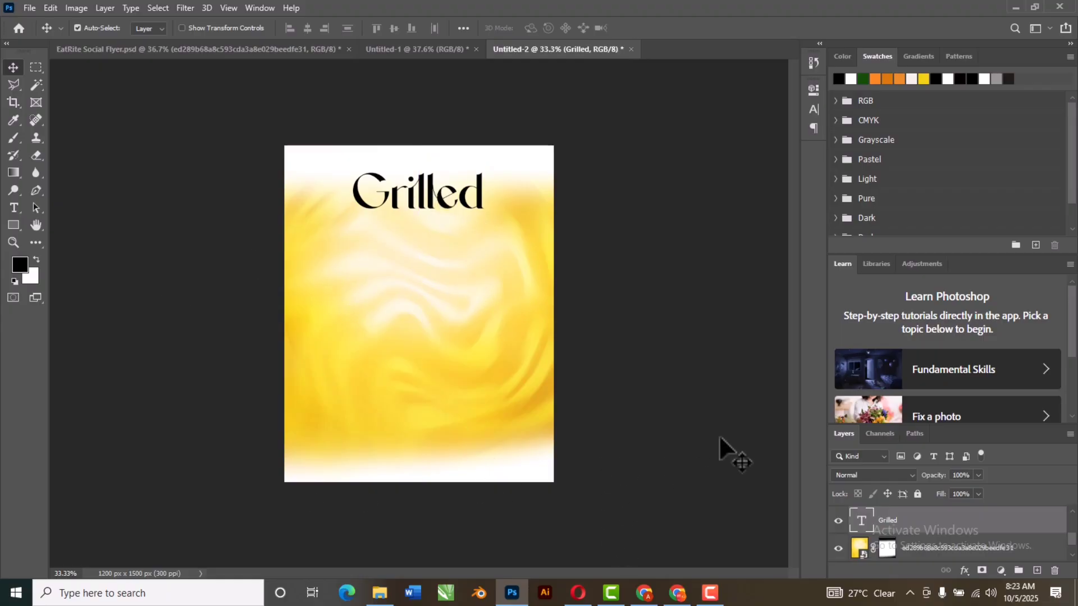
Step: Add a new layer above "Grilled" and enter the text "Chicken" below that word on the canvas
{"action": "left_click", "coordinate": [1036, 571]}
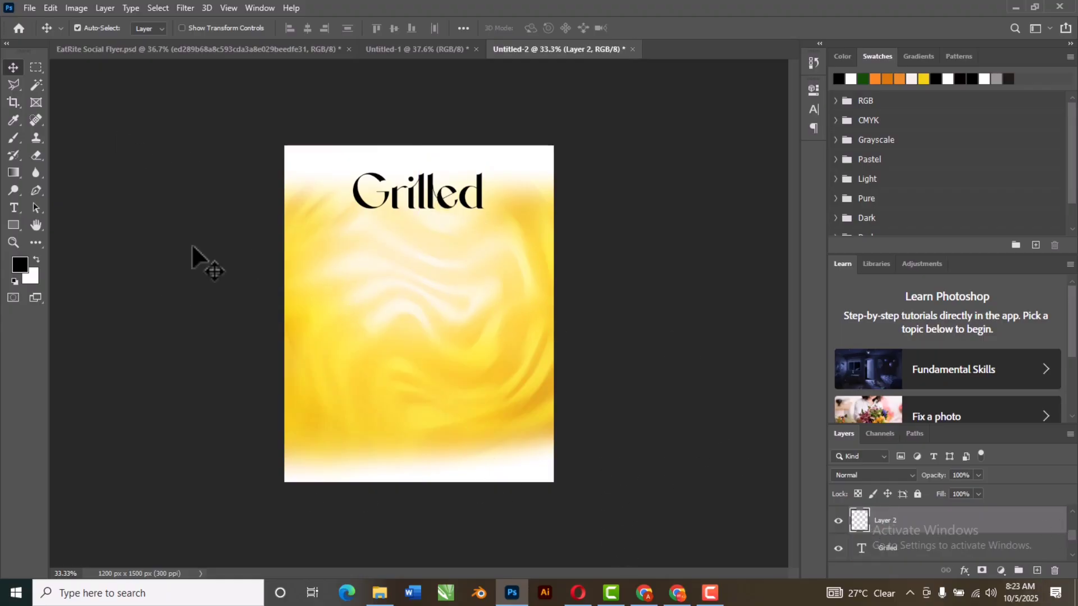
{"action": "left_click", "coordinate": [14, 208]}
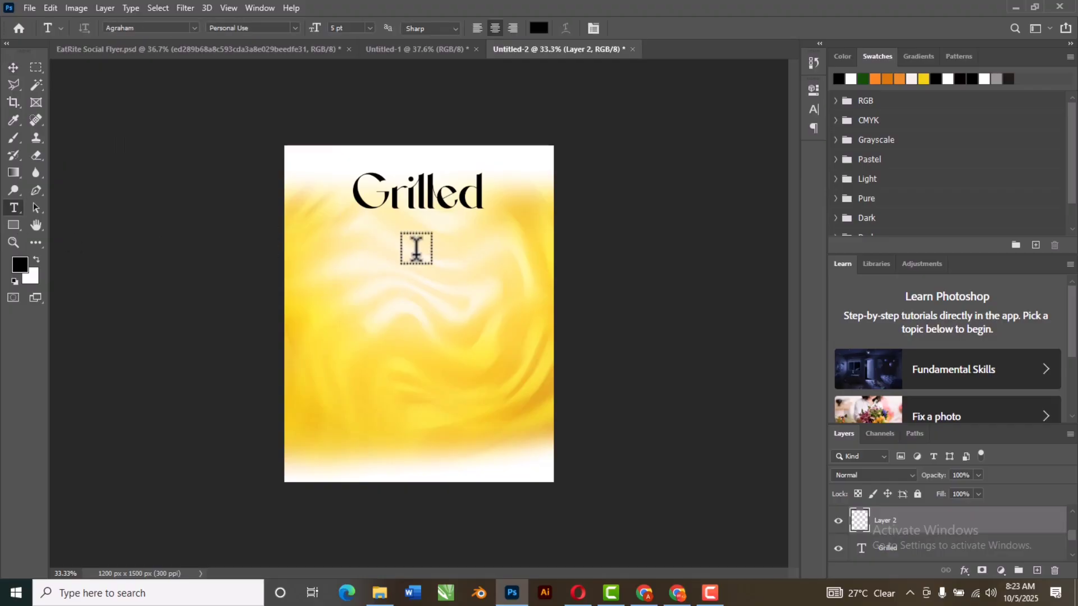
{"action": "left_click", "coordinate": [349, 247]}
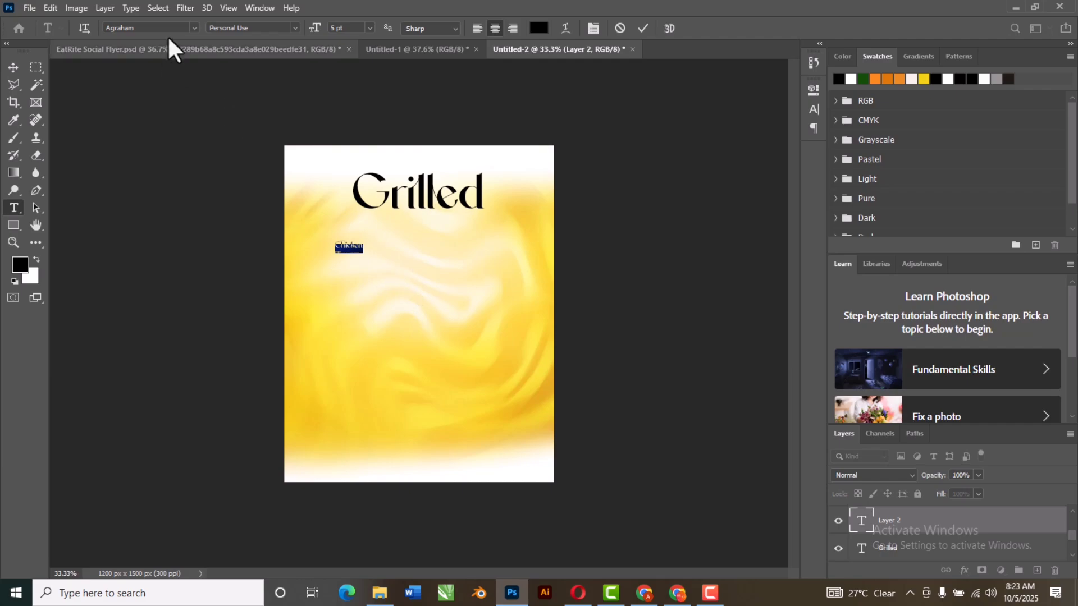
Step: Set the "Chicken" text's font to Montserrat Bold
{"action": "left_click", "coordinate": [194, 28]}
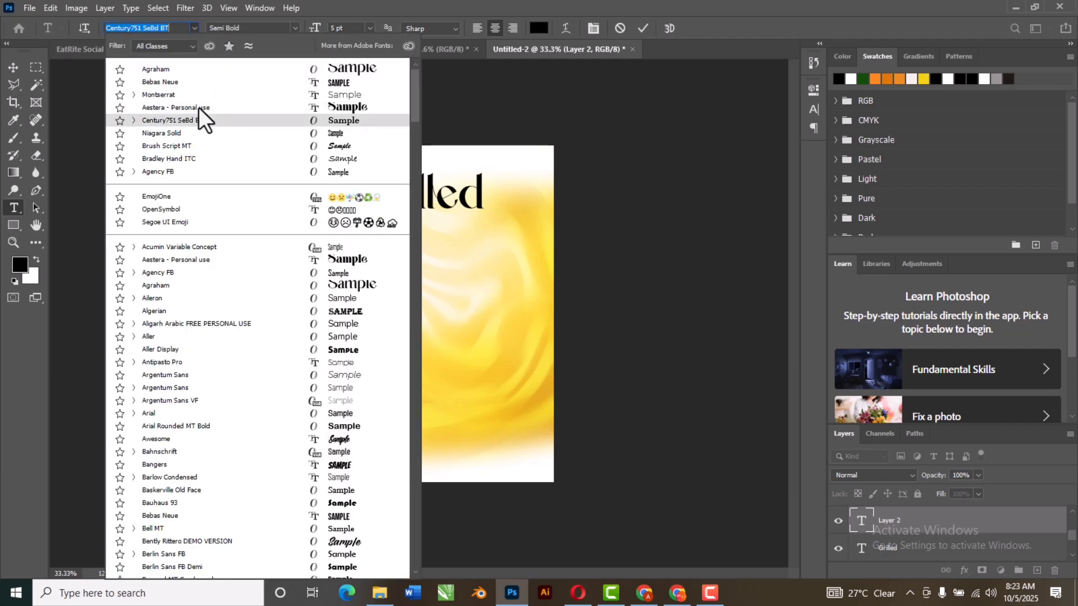
{"action": "left_click", "coordinate": [199, 93]}
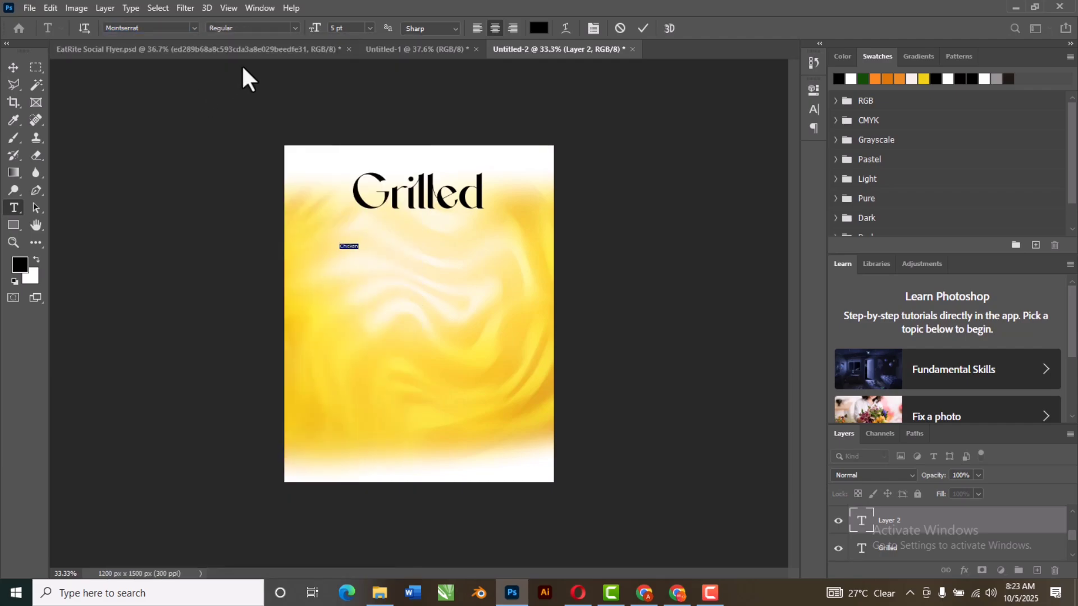
{"action": "left_click", "coordinate": [295, 28]}
{"action": "left_click", "coordinate": [289, 171]}
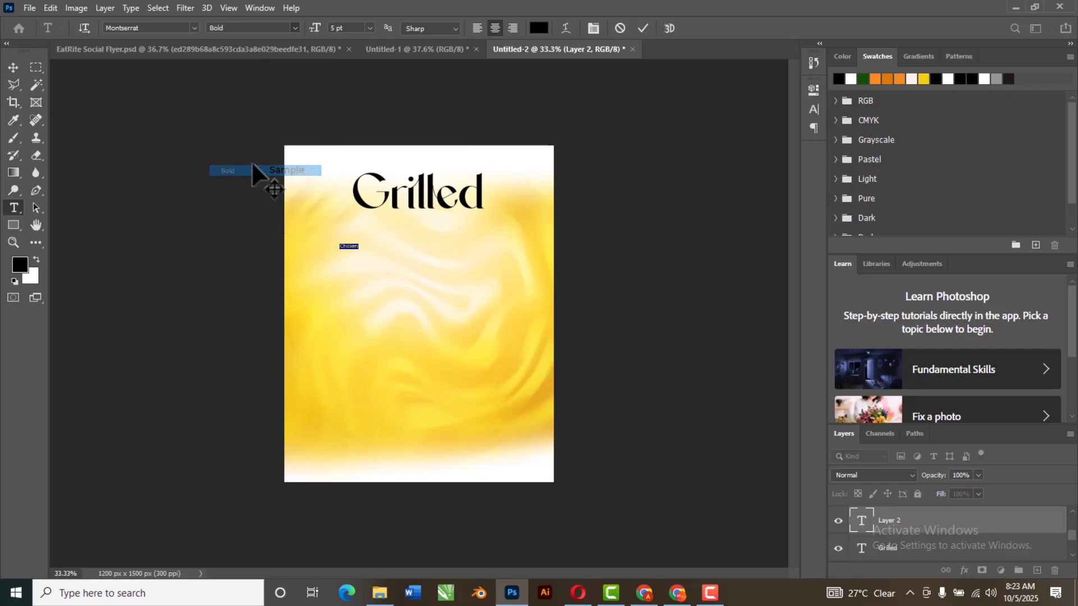
{"action": "left_click", "coordinate": [643, 28]}
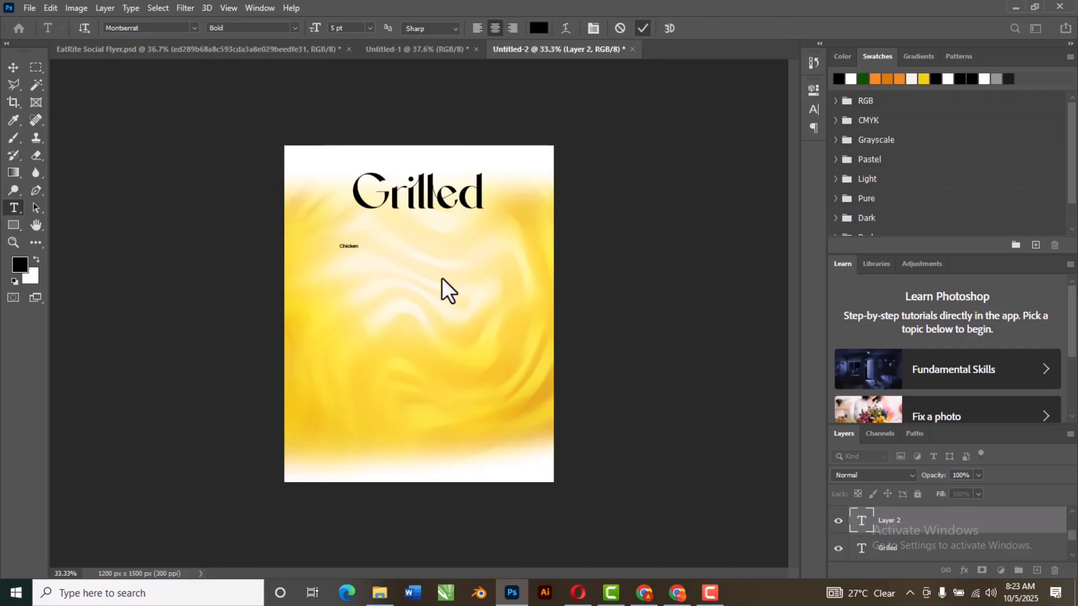
{"action": "left_click", "coordinate": [12, 70]}
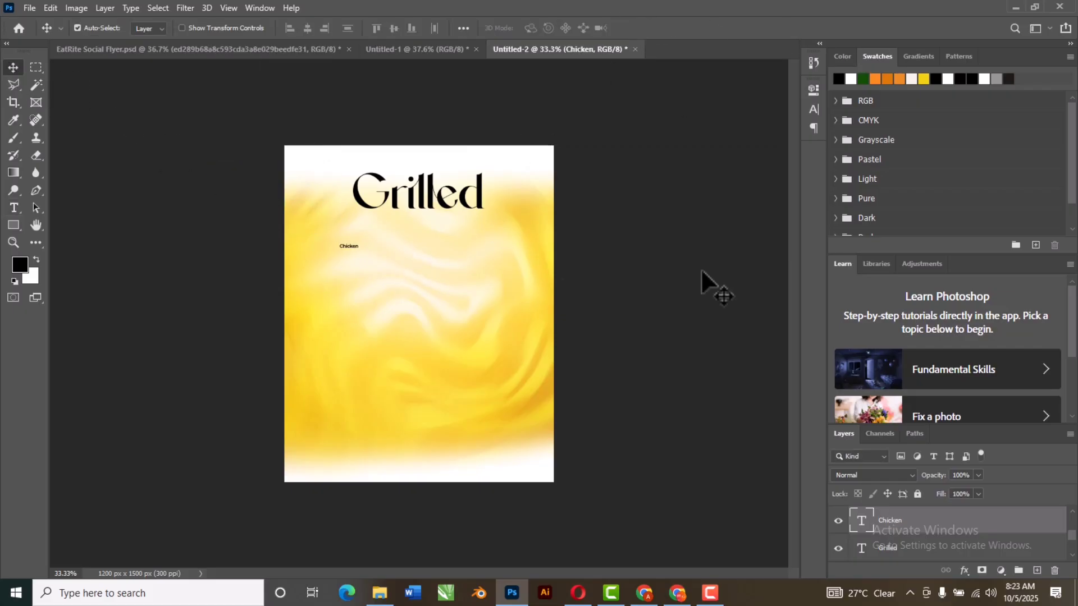
Step: Scale the "Chicken" text to about 827% and place it centred directly beneath "Grilled"
{"action": "key", "text": "ctrl+t"}
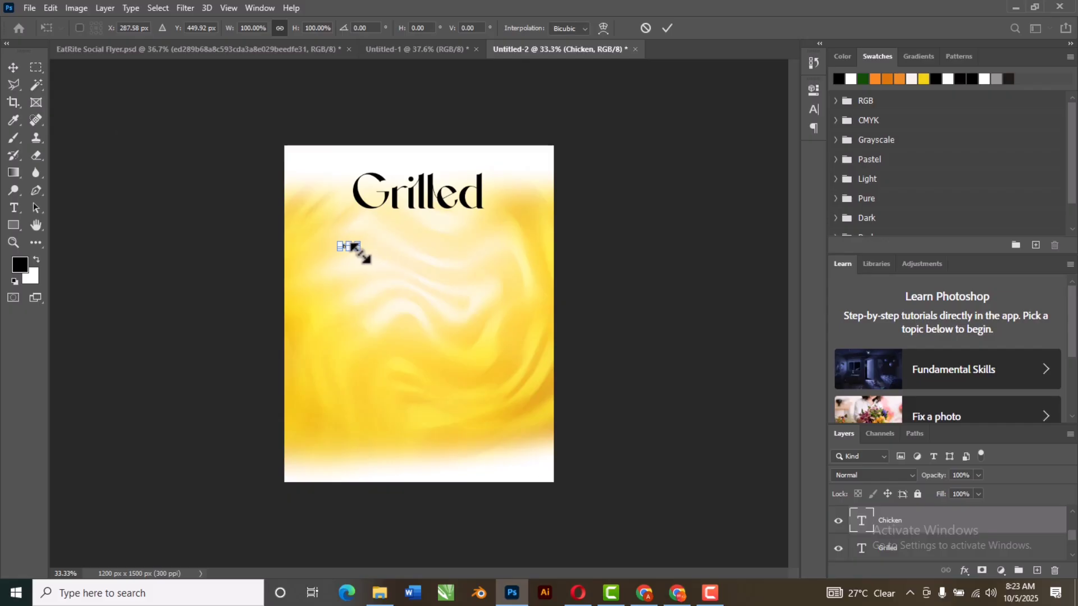
{"action": "left_click_drag", "start_coordinate": [355, 247], "coordinate": [494, 303]}
{"action": "left_click_drag", "start_coordinate": [445, 270], "coordinate": [449, 242]}
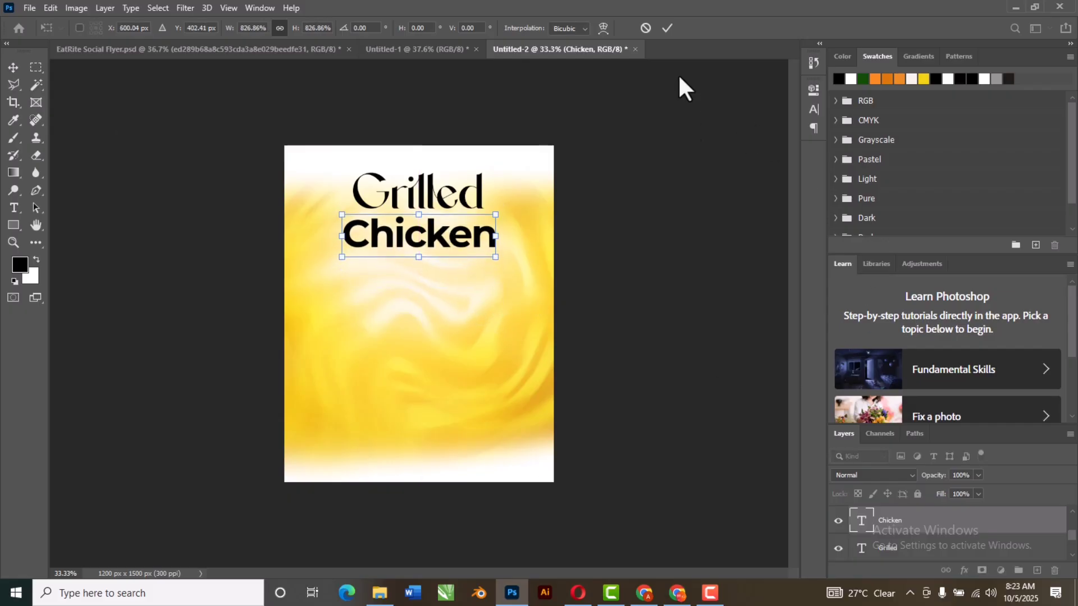
{"action": "left_click", "coordinate": [666, 28]}
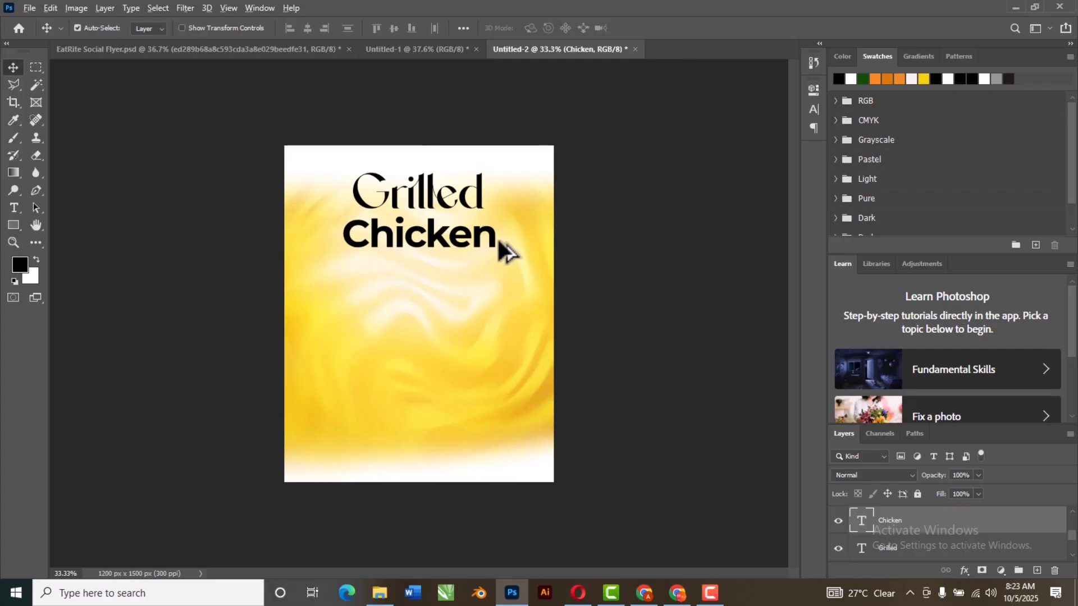
Step: Duplicate the "Chicken" text twice in a vertical stack beneath the original, and make the hidden roast chicken plate layer visible
{"action": "left_click_drag", "start_coordinate": [499, 249], "coordinate": [489, 314]}
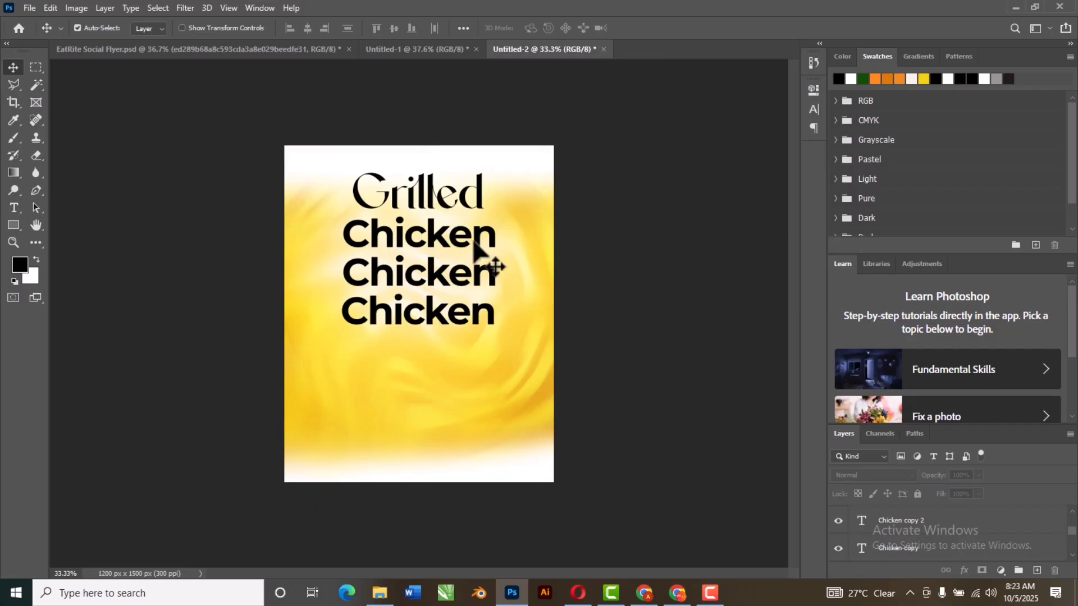
{"action": "scroll", "coordinate": [901, 539], "scroll_direction": "down", "scroll_amount": 3}
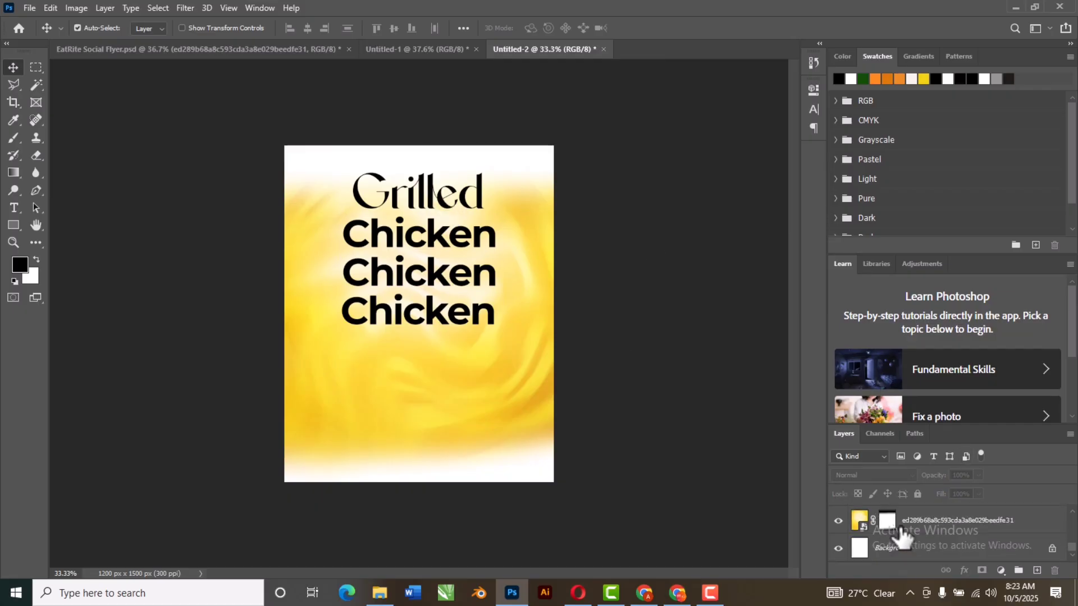
{"action": "scroll", "coordinate": [901, 539], "scroll_direction": "up", "scroll_amount": 2}
{"action": "scroll", "coordinate": [902, 539], "scroll_direction": "down", "scroll_amount": 2}
{"action": "left_click", "coordinate": [838, 547]}
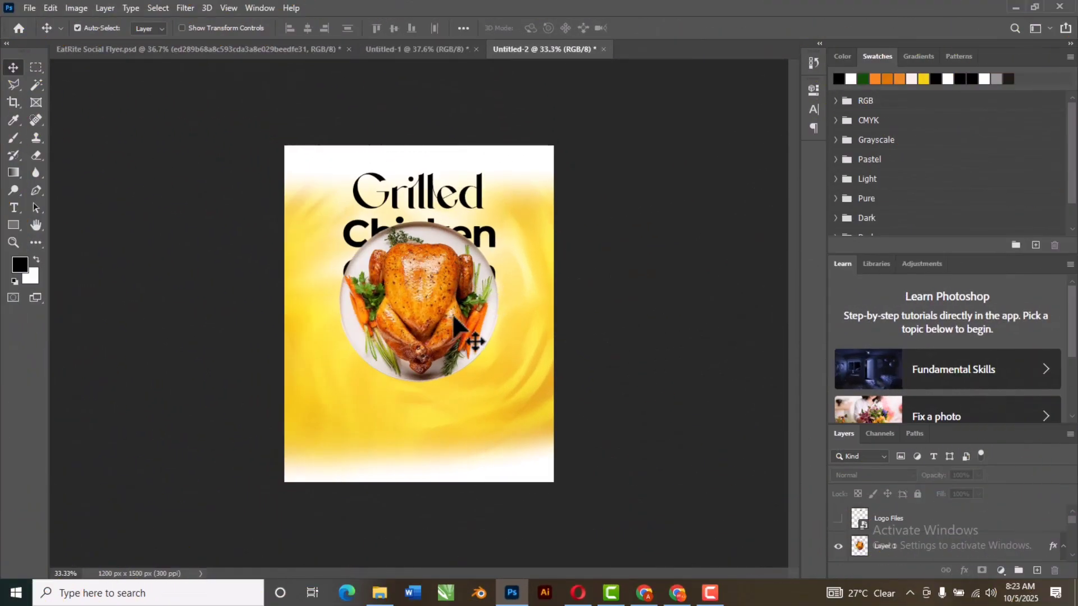
Step: Move the lowest "Chicken" copy further down and place the chicken plate over the stack, so the copy peeks out beneath the plate
{"action": "left_click_drag", "start_coordinate": [455, 318], "coordinate": [443, 427]}
{"action": "left_click_drag", "start_coordinate": [493, 315], "coordinate": [497, 365]}
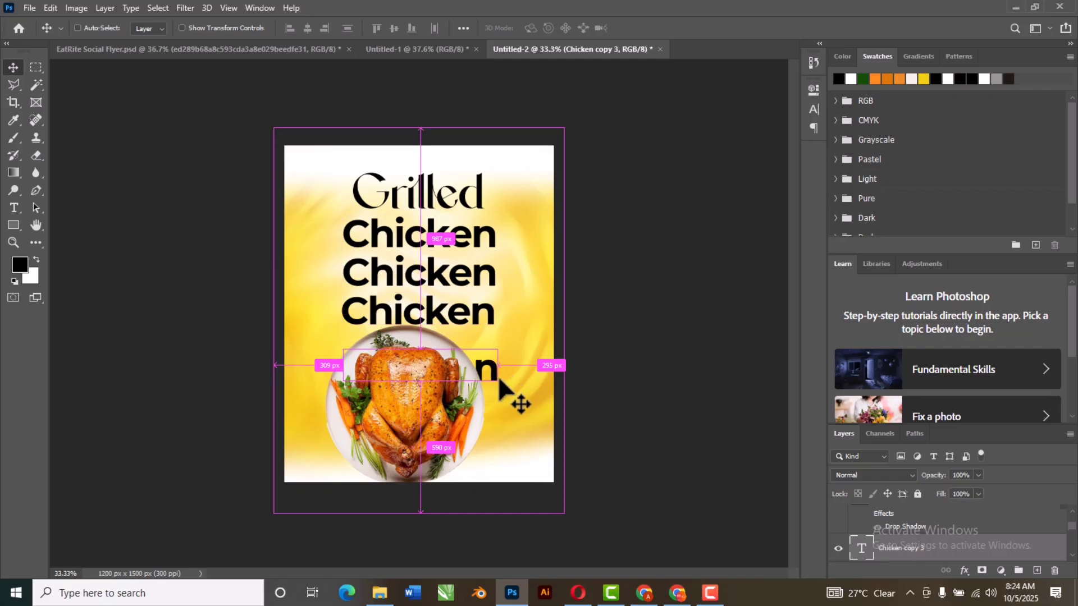
{"action": "key", "text": "ctrl+z"}
{"action": "left_click_drag", "start_coordinate": [493, 316], "coordinate": [493, 422]}
{"action": "left_click_drag", "start_coordinate": [432, 400], "coordinate": [458, 319]}
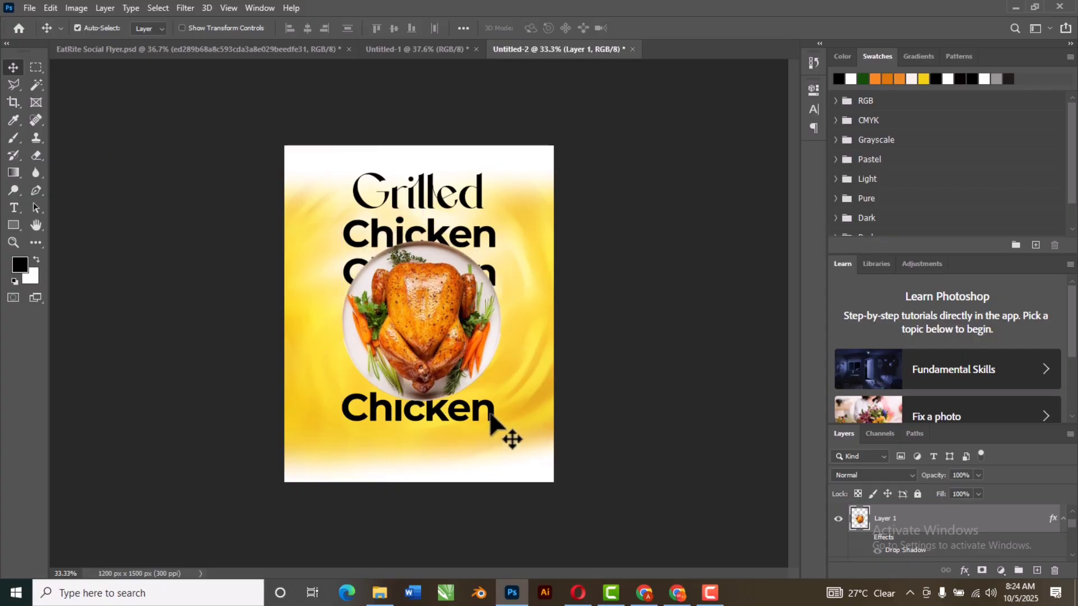
{"action": "left_click_drag", "start_coordinate": [495, 433], "coordinate": [495, 402]}
{"action": "left_click", "coordinate": [550, 273]}
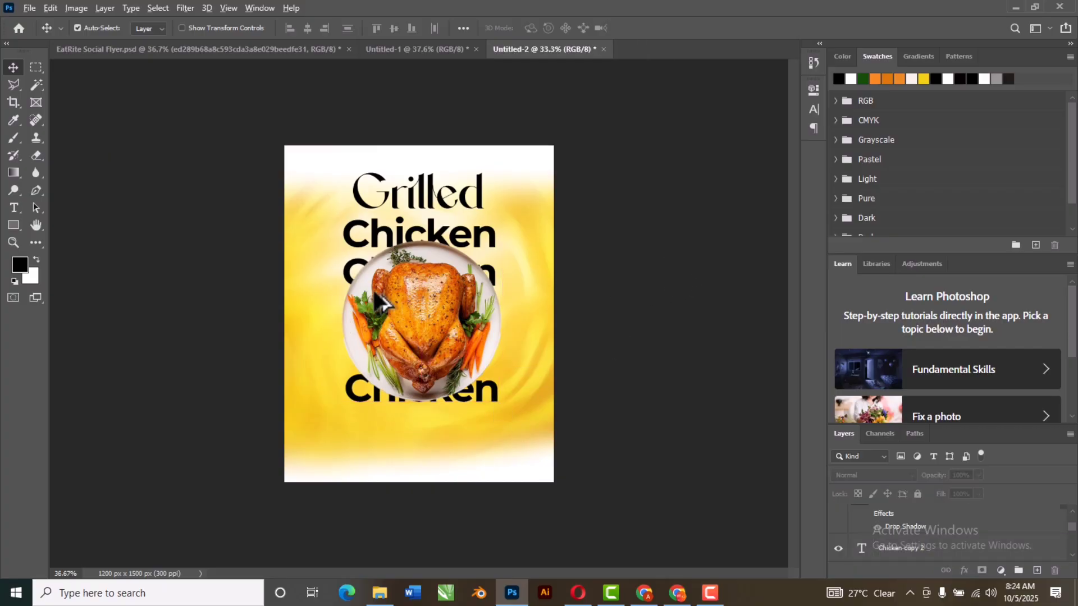
Step: Compare the new layout with the Grilled Chicken design on Artboard 1 of EatRite Social Flyer.psd
{"action": "scroll", "coordinate": [376, 293], "scroll_direction": "up", "scroll_amount": 4}
{"action": "scroll", "coordinate": [437, 274], "scroll_direction": "down", "scroll_amount": 3}
{"action": "left_click", "coordinate": [486, 178]}
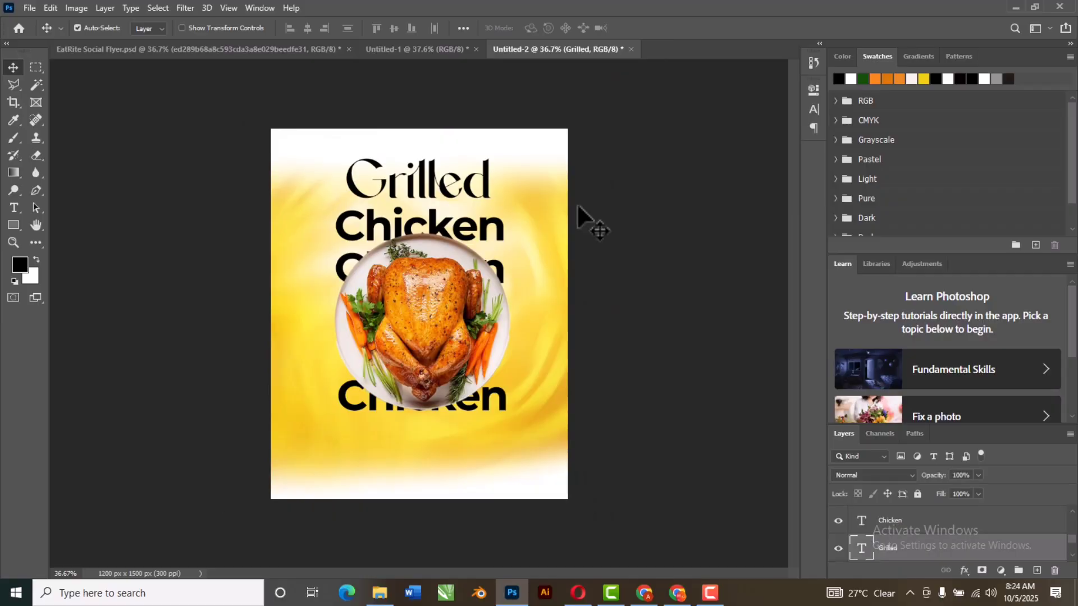
{"action": "left_click", "coordinate": [149, 52]}
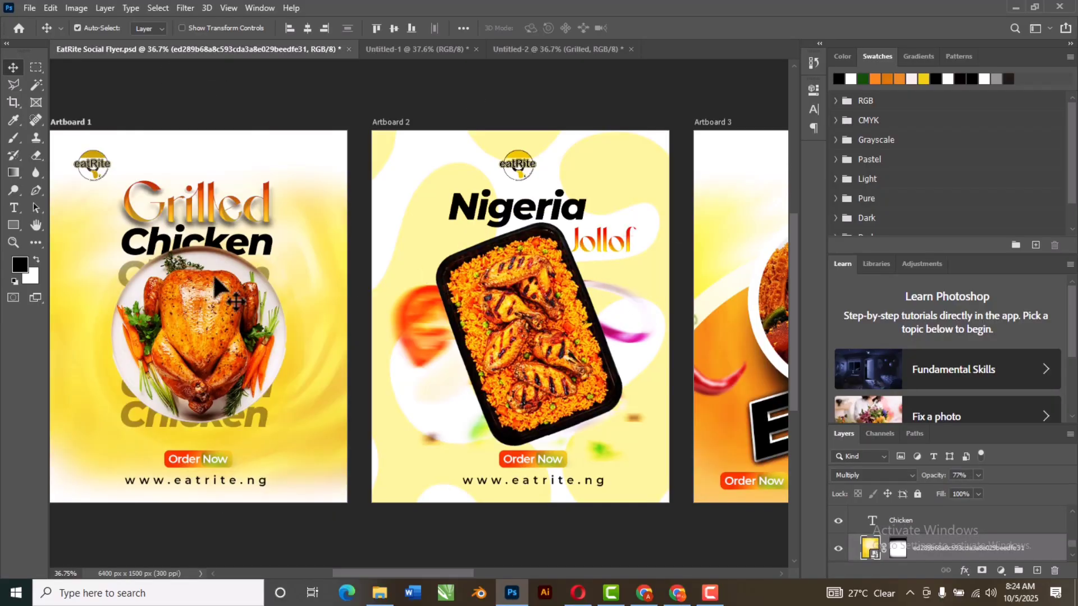
{"action": "left_click_drag", "start_coordinate": [242, 349], "coordinate": [328, 335]}
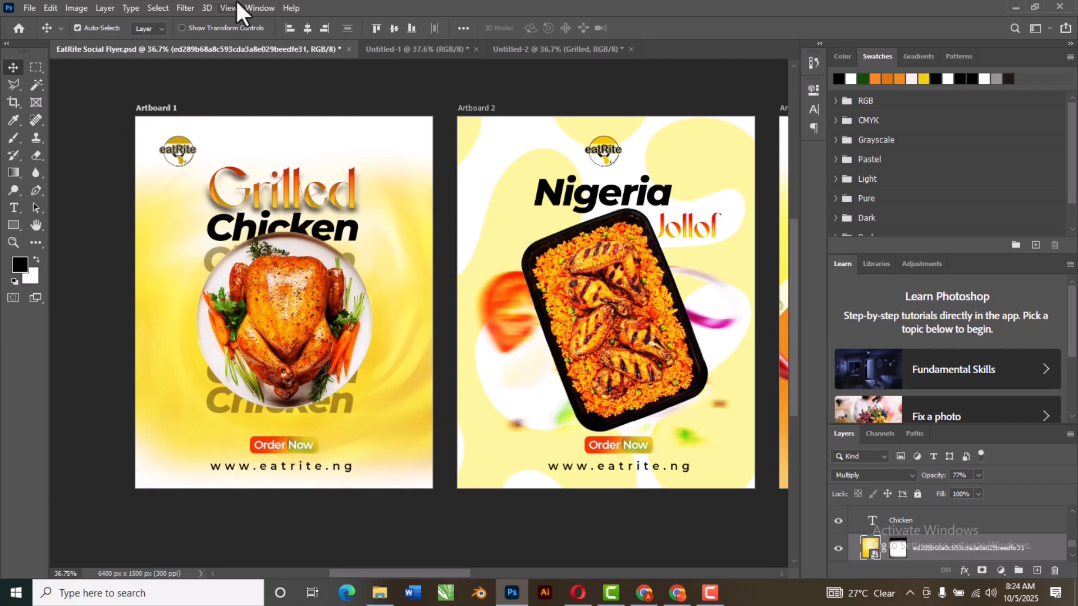
{"action": "left_click", "coordinate": [540, 51]}
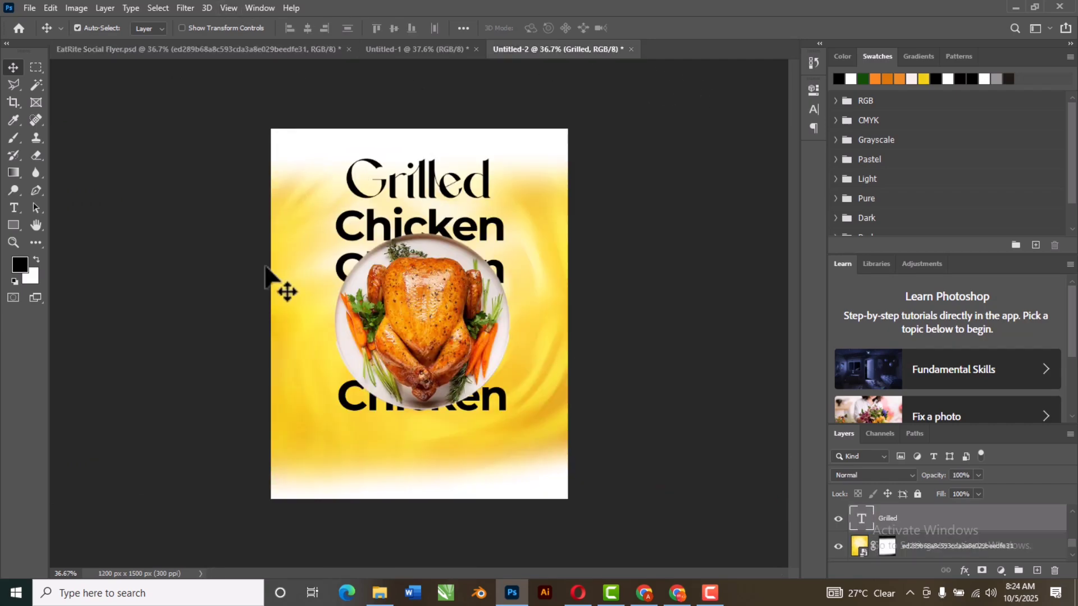
Step: Set the opacity of the middle "Chicken" copy to 48% and of the lowest copy to 33%
{"action": "left_click", "coordinate": [496, 270]}
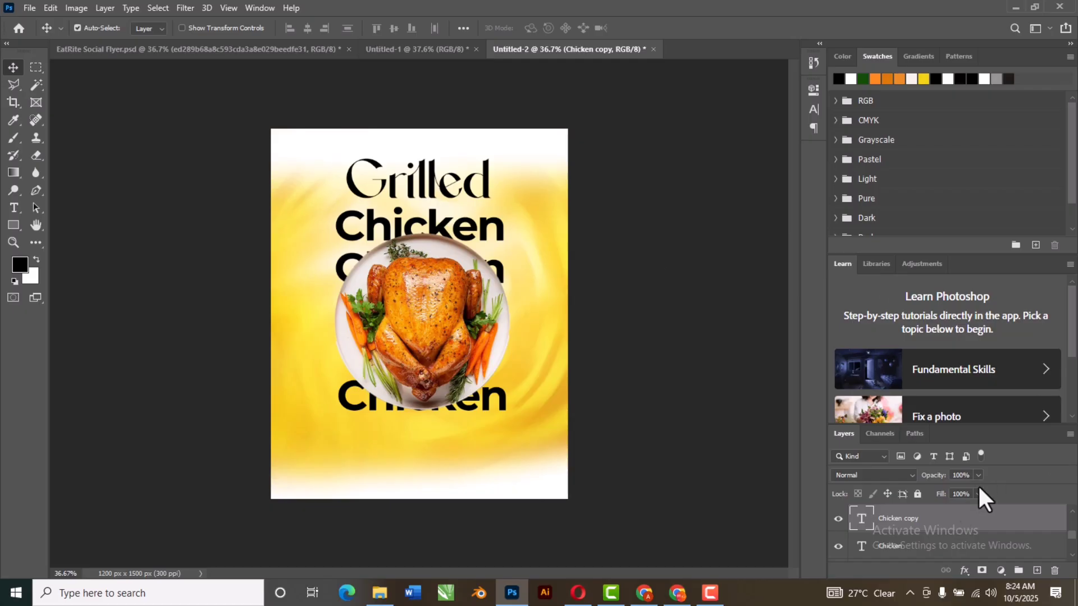
{"action": "left_click_drag", "start_coordinate": [954, 492], "coordinate": [946, 491]}
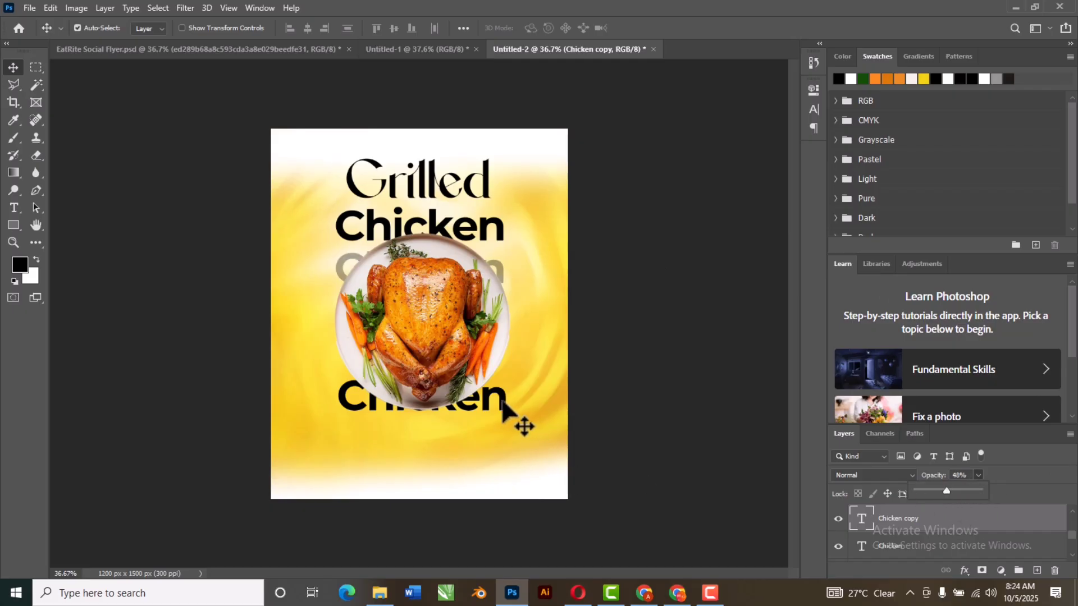
{"action": "left_click", "coordinate": [503, 402]}
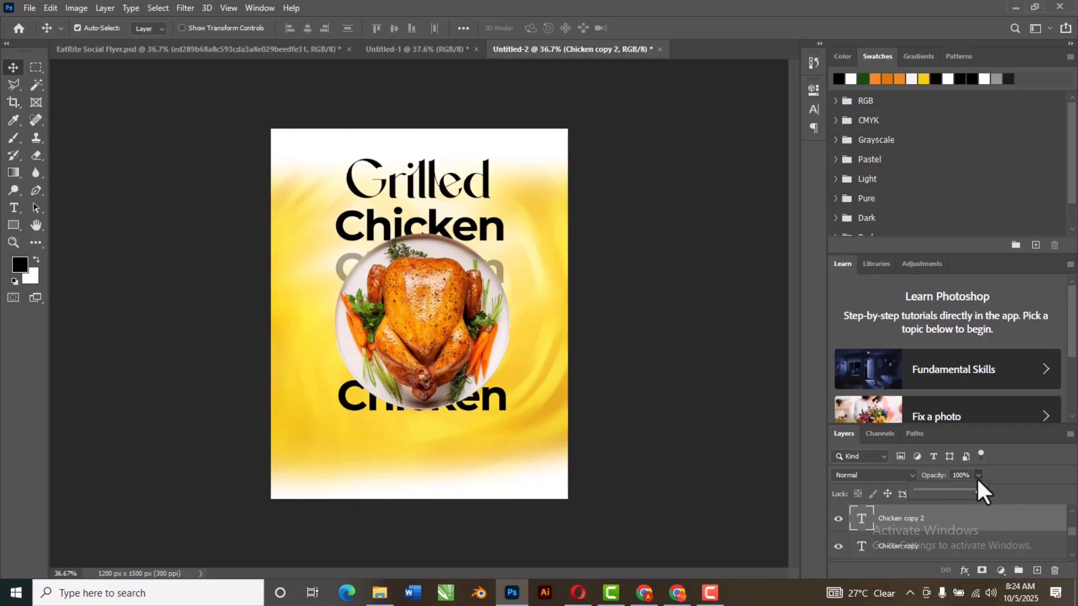
{"action": "left_click_drag", "start_coordinate": [936, 492], "coordinate": [935, 492]}
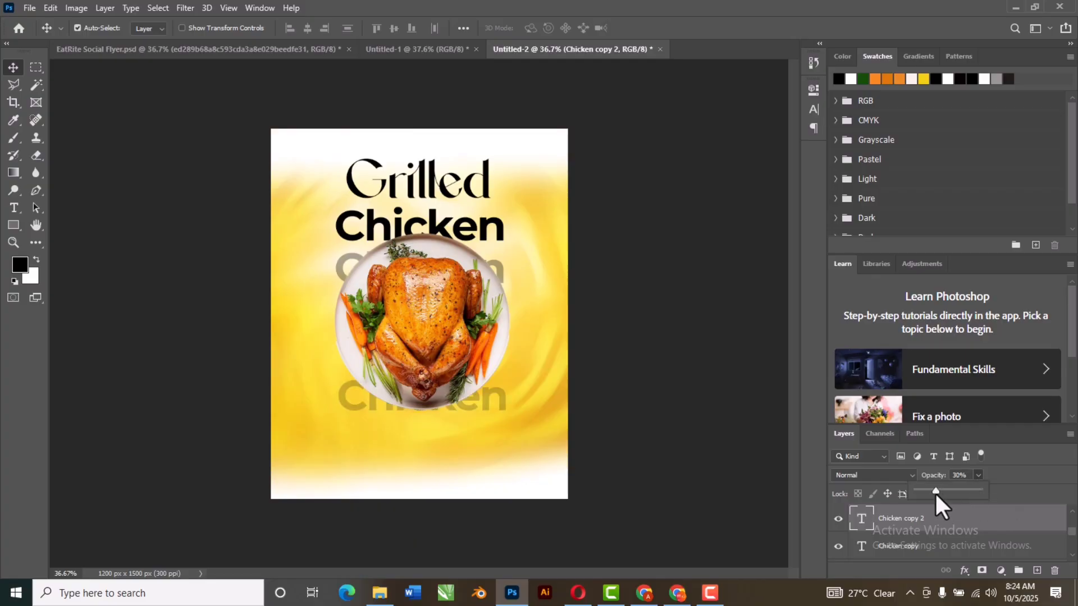
{"action": "left_click", "coordinate": [610, 244]}
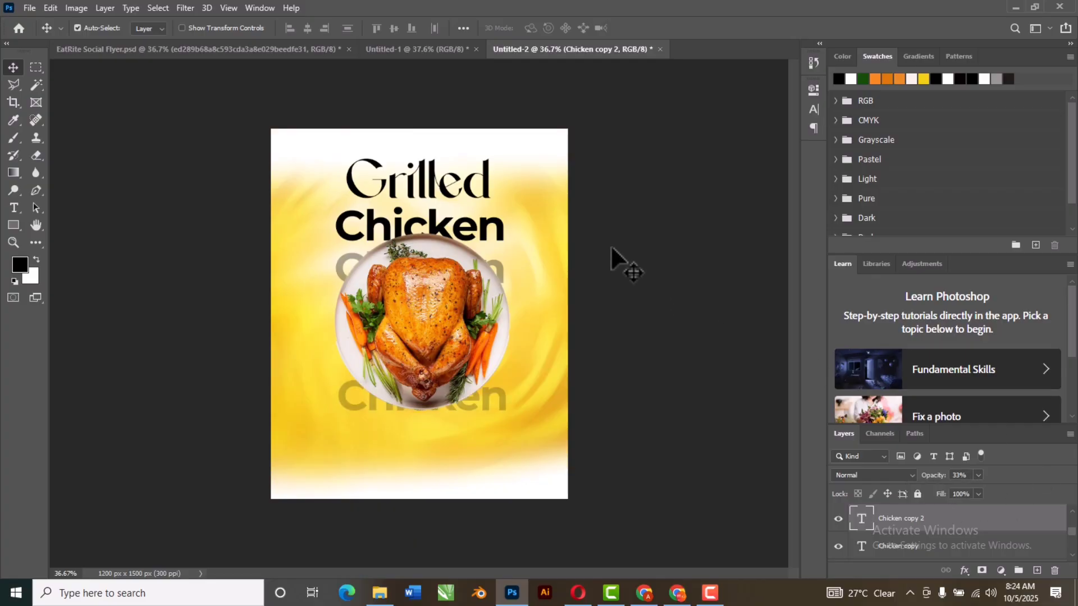
Step: Give the "Grilled" text a linear yellow-to-red Gradient Overlay at 90° and an Outer Bevel with 126% depth and 27 px size
{"action": "left_click", "coordinate": [487, 192]}
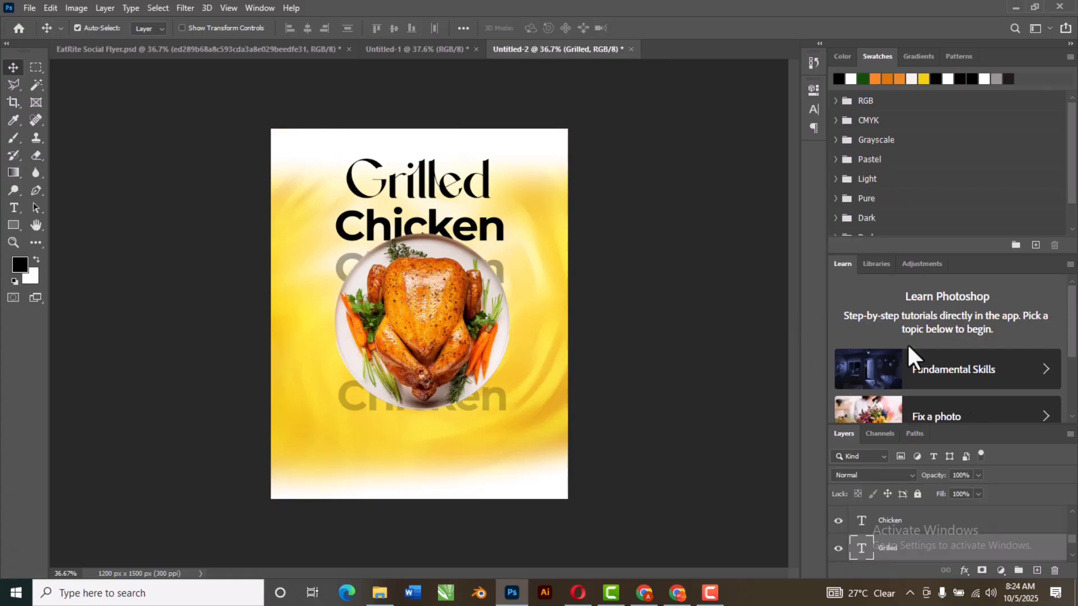
{"action": "left_click", "coordinate": [963, 570]}
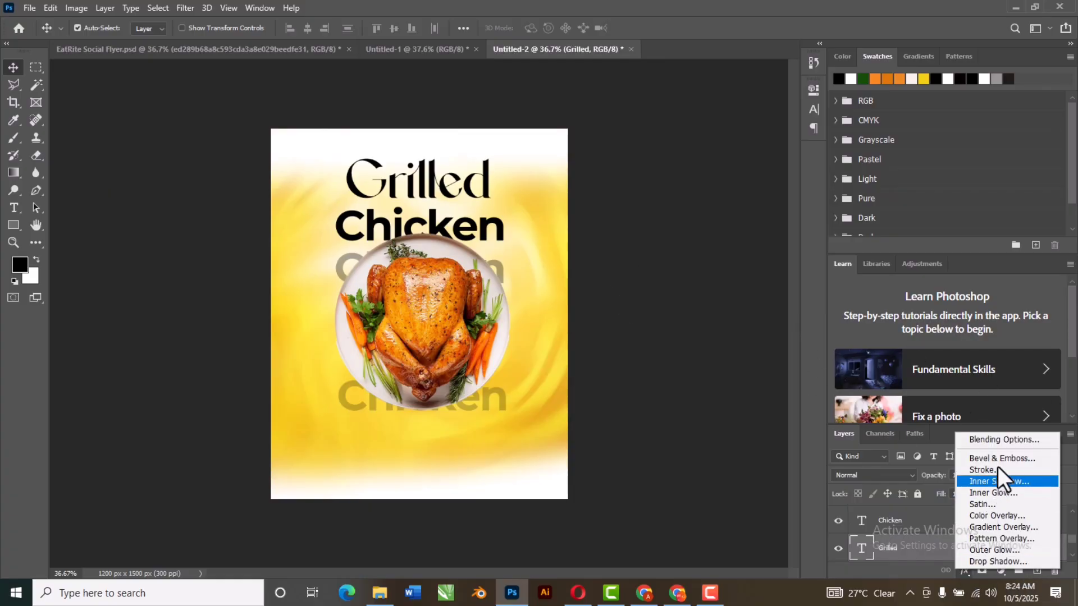
{"action": "left_click", "coordinate": [1000, 441]}
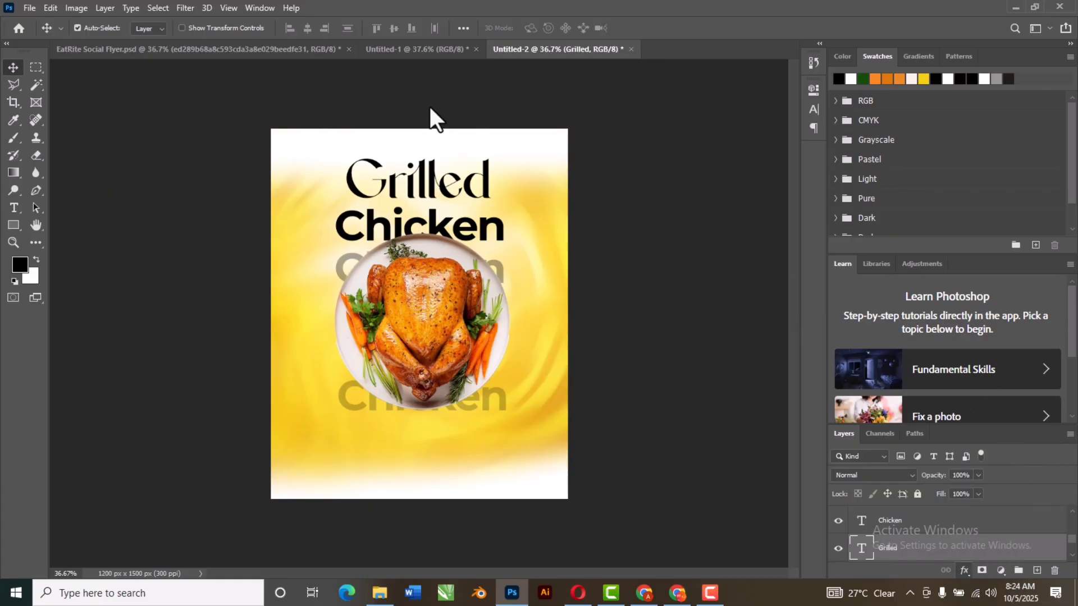
{"action": "left_click", "coordinate": [567, 305]}
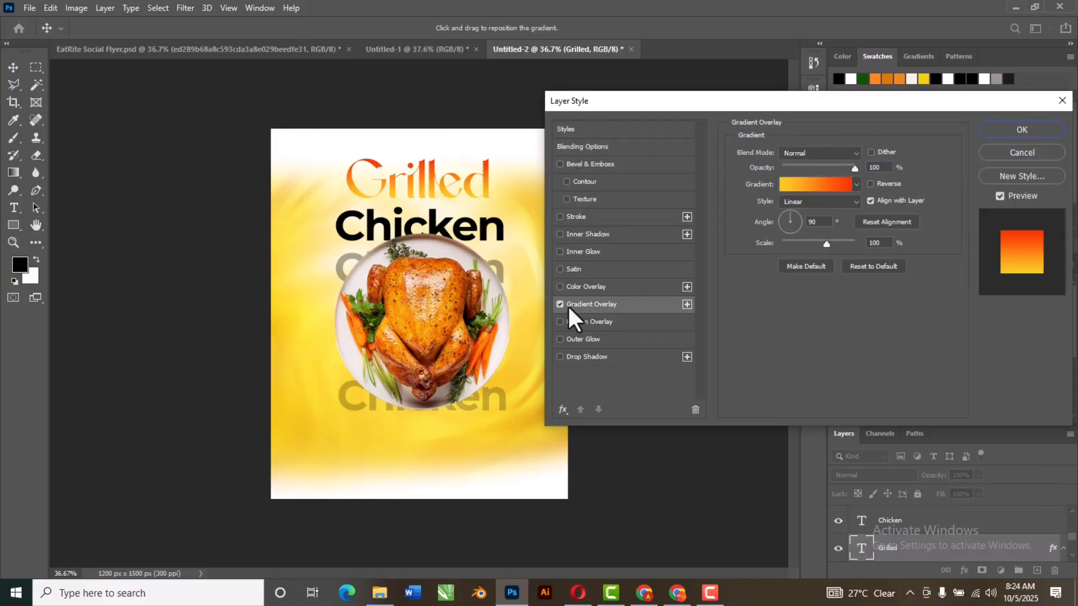
{"action": "left_click", "coordinate": [598, 163]}
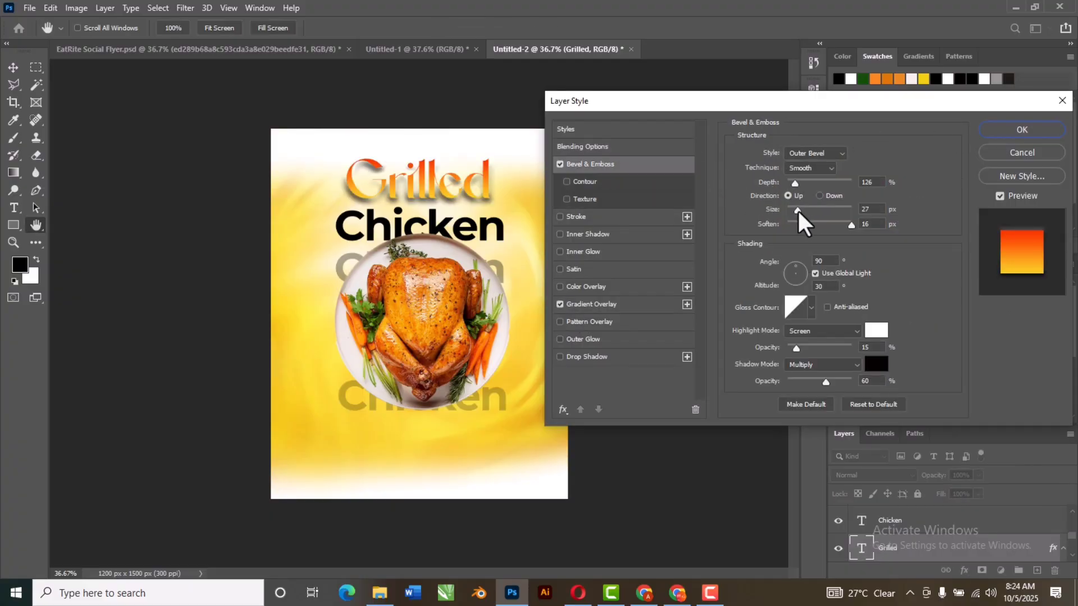
{"action": "left_click_drag", "start_coordinate": [797, 209], "coordinate": [797, 210]}
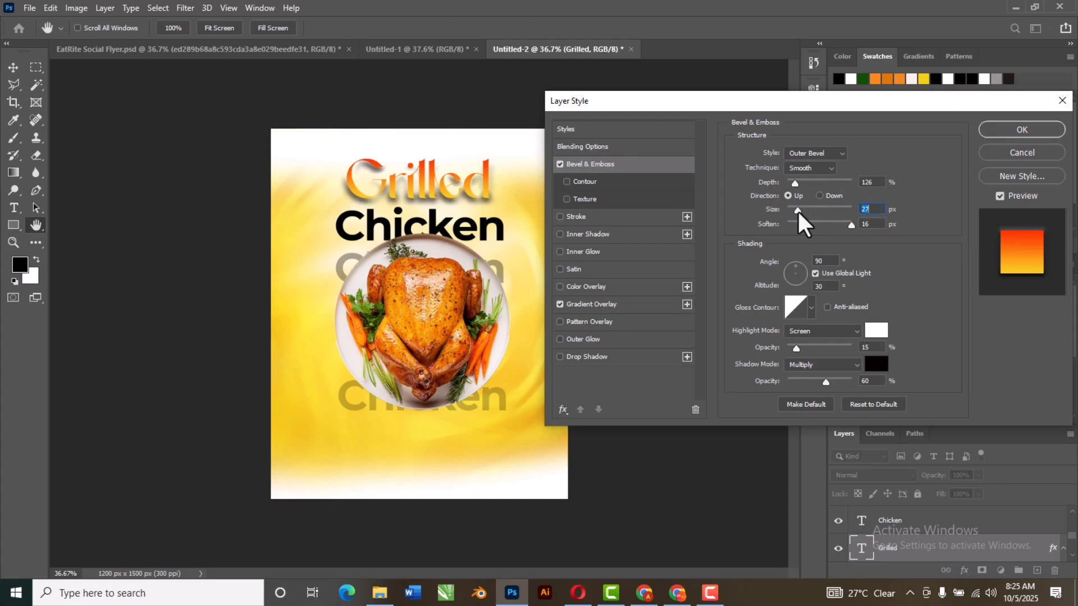
Step: Add a white 16 px outside Stroke to "Grilled", and try the Outer Glow and Inner Glow effects
{"action": "left_click", "coordinate": [567, 216]}
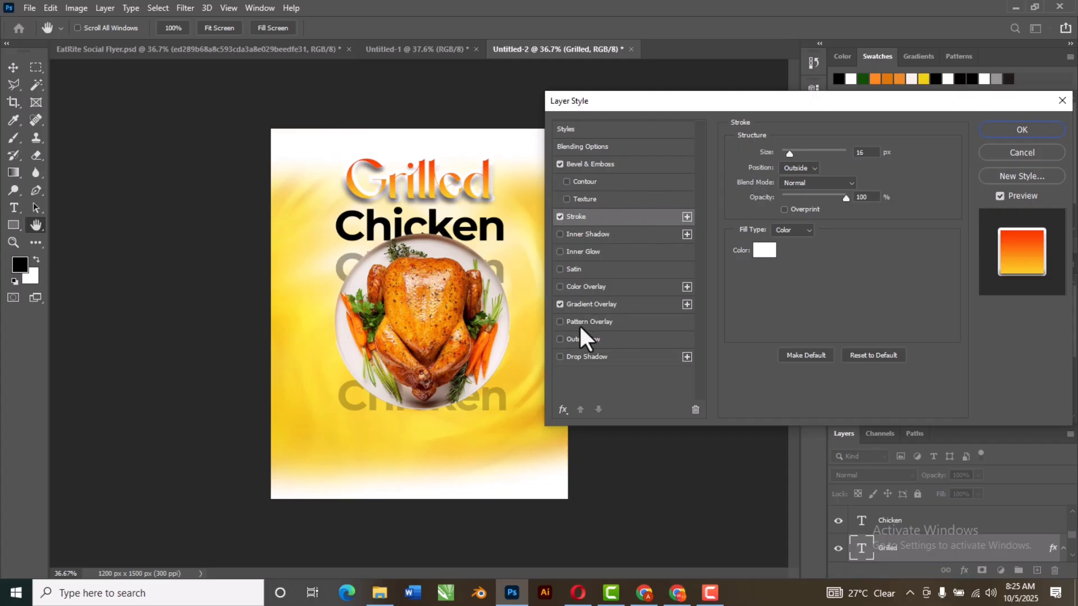
{"action": "left_click", "coordinate": [568, 339]}
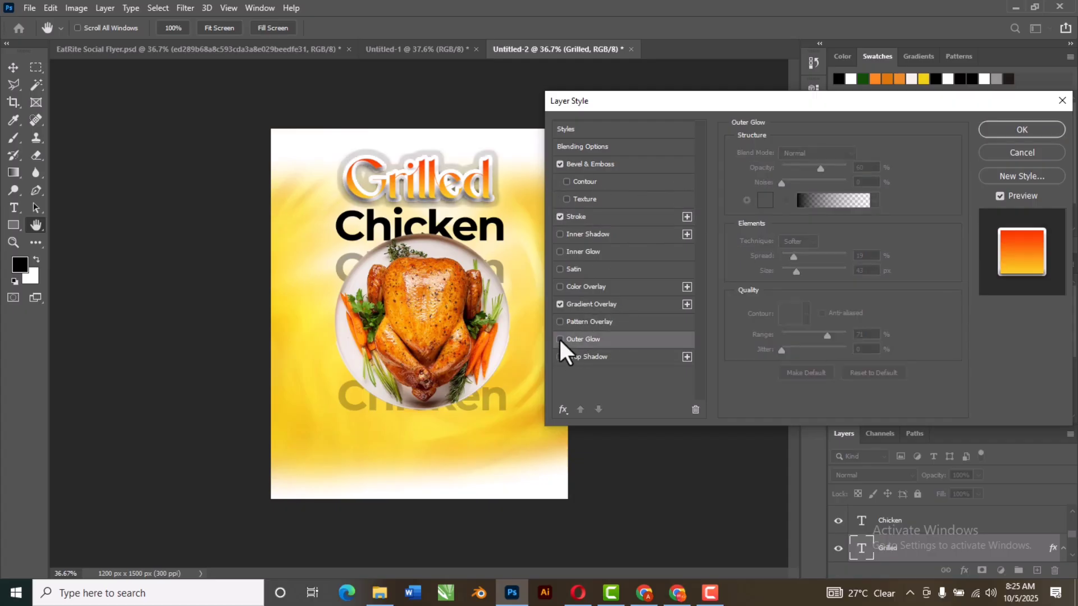
{"action": "left_click", "coordinate": [572, 252]}
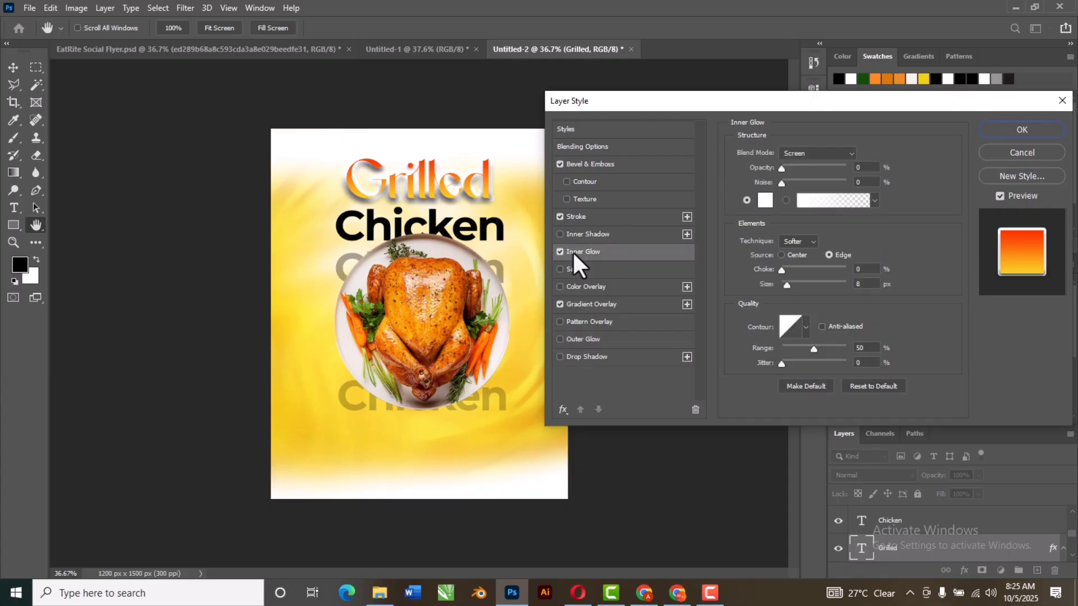
{"action": "left_click", "coordinate": [560, 252]}
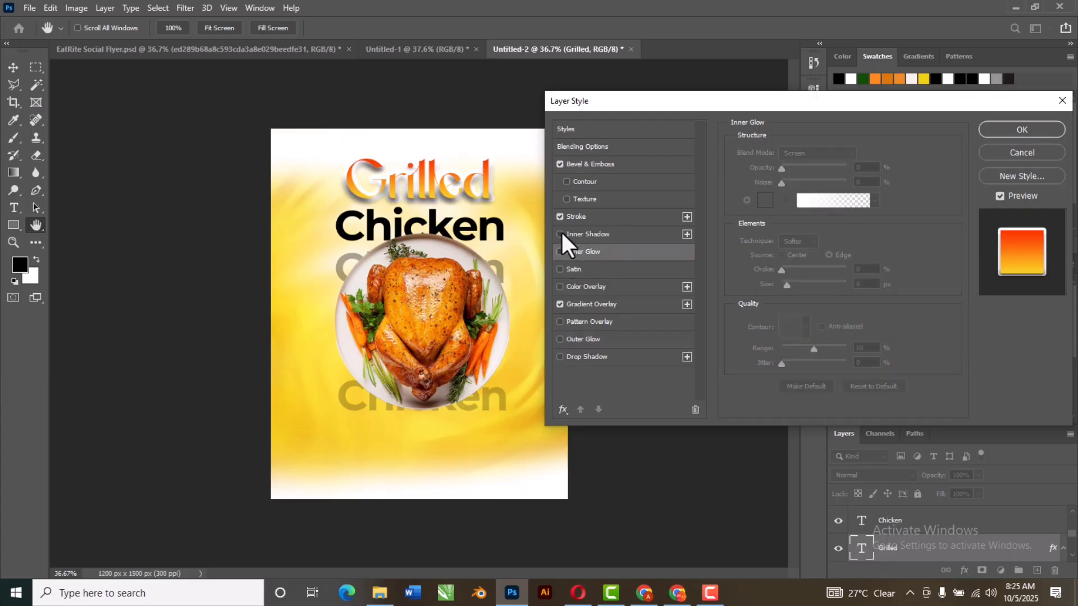
Step: Add a black Multiply Inner Shadow to "Grilled" with 22% opacity, 34 px distance, 29% choke and 4 px size, and apply the styles
{"action": "left_click", "coordinate": [561, 232]}
{"action": "left_click", "coordinate": [570, 231]}
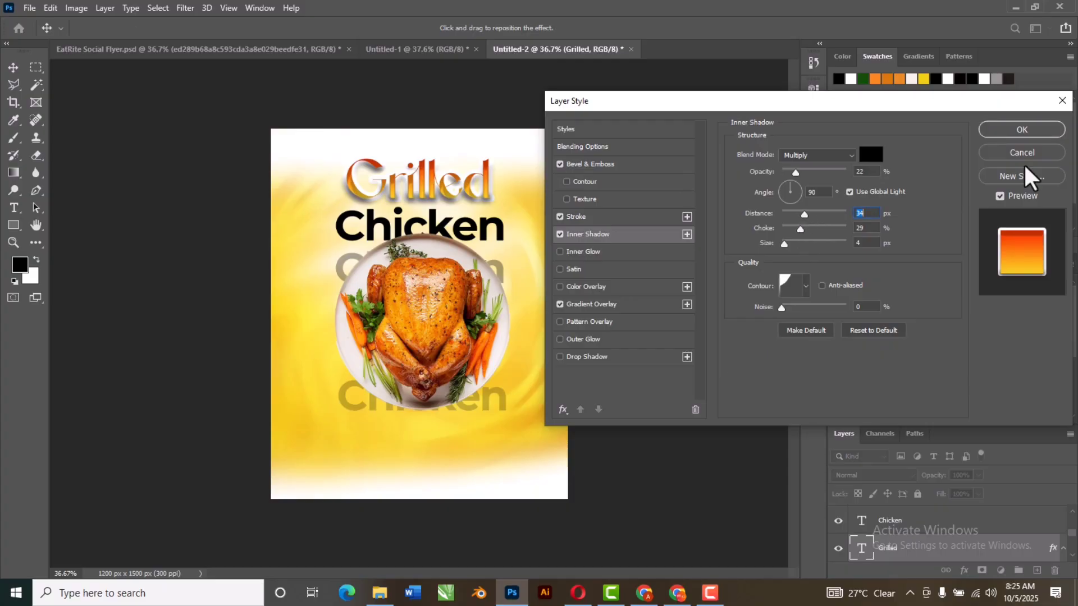
{"action": "left_click", "coordinate": [1022, 129]}
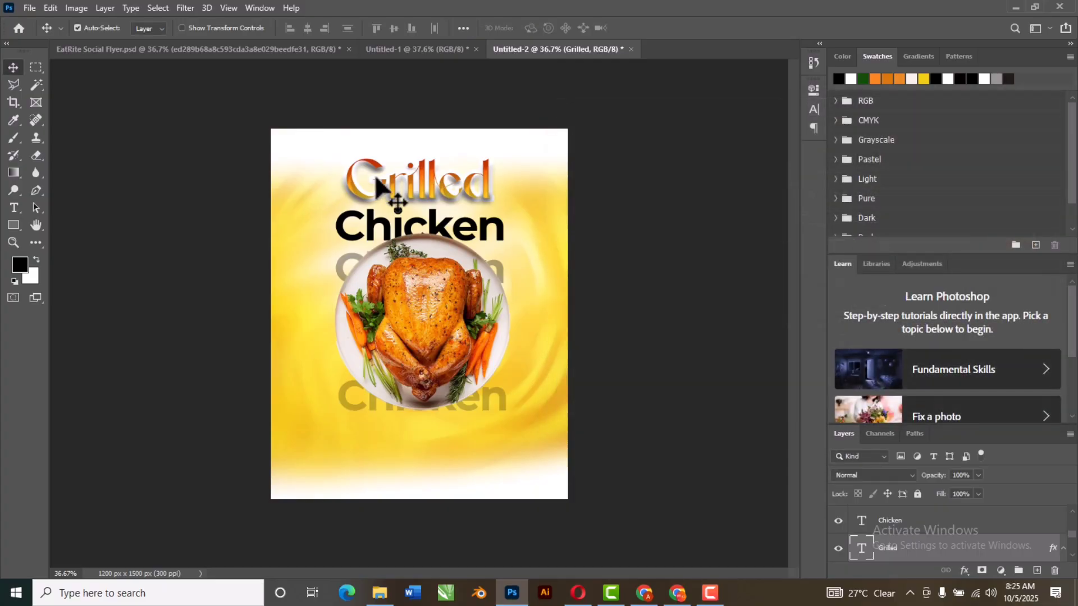
{"action": "left_click", "coordinate": [739, 185]}
Step: Check the "Chicken" lettering style on Artboard 1 of the EatRite Social Flyer.psd reference
{"action": "left_click", "coordinate": [162, 49]}
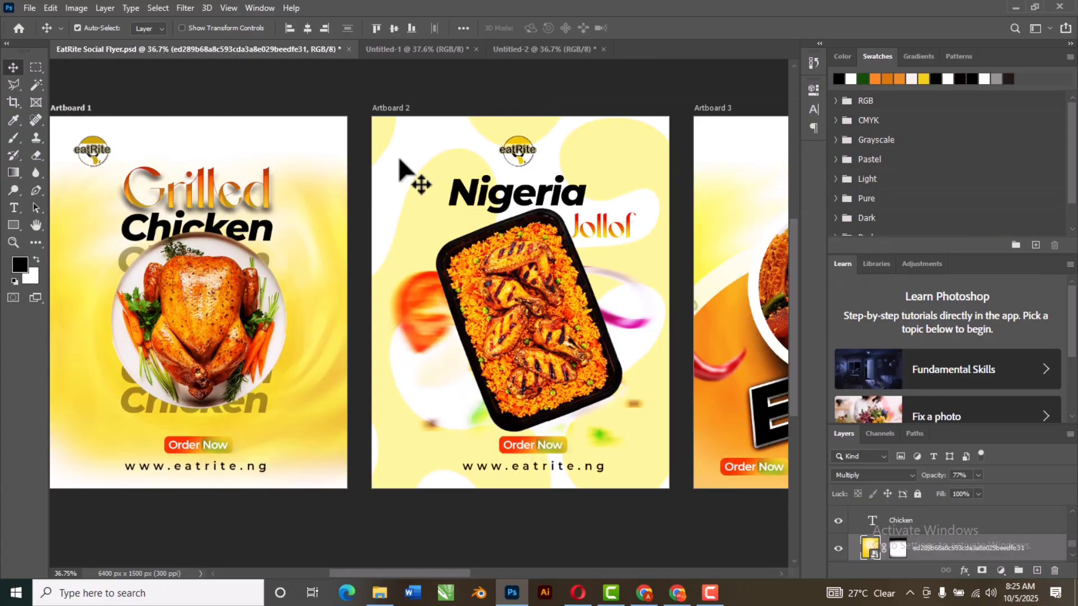
{"action": "key", "text": "space"}
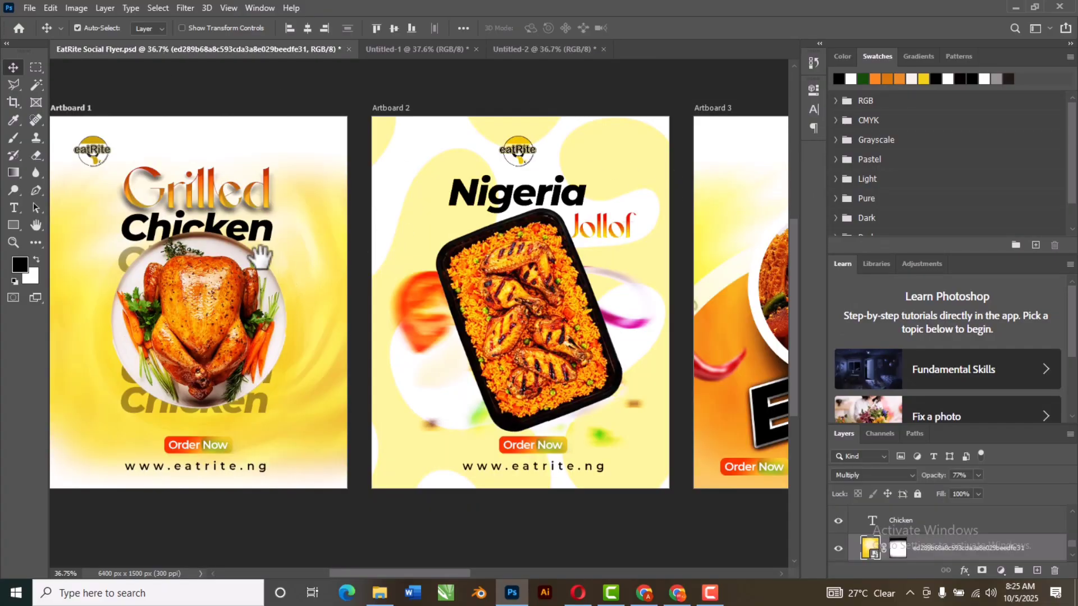
{"action": "left_click_drag", "start_coordinate": [262, 254], "coordinate": [315, 249]}
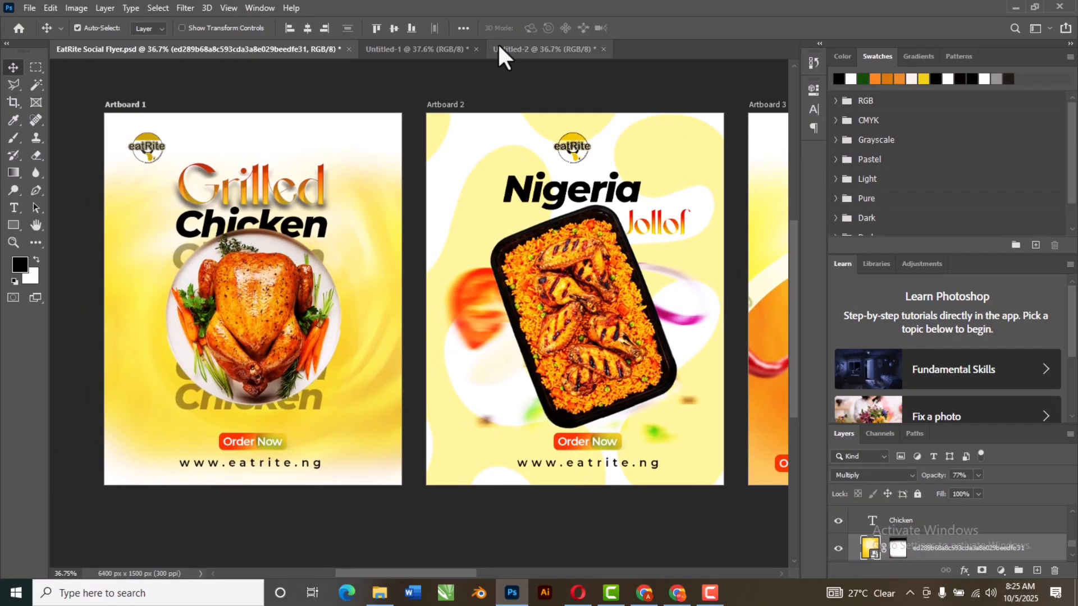
{"action": "left_click", "coordinate": [531, 50]}
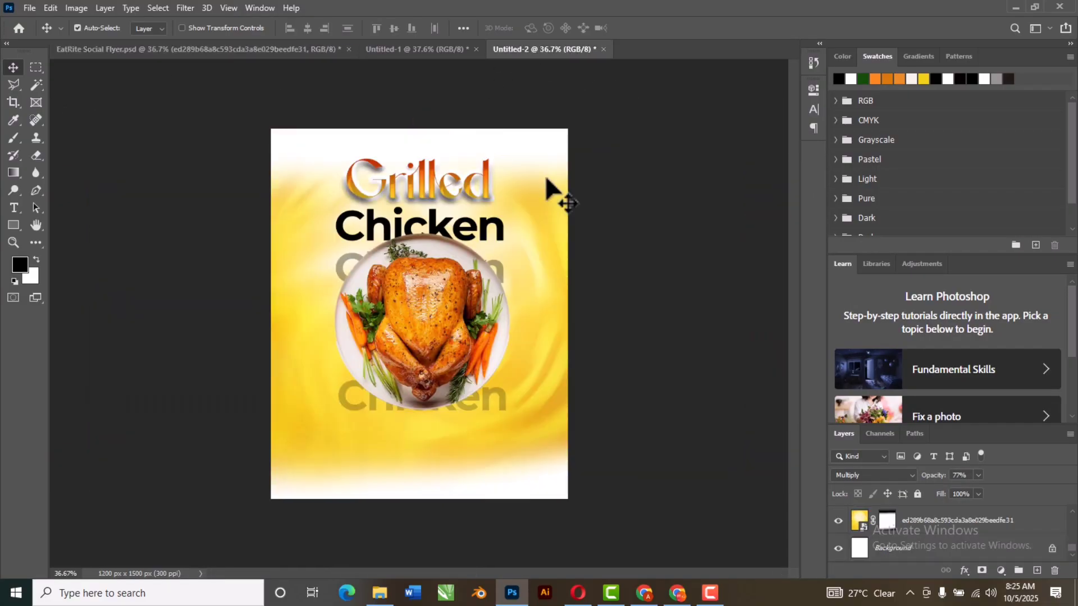
Step: Change the font style of the main "Chicken" text to Montserrat Bold Italic
{"action": "left_click", "coordinate": [496, 225]}
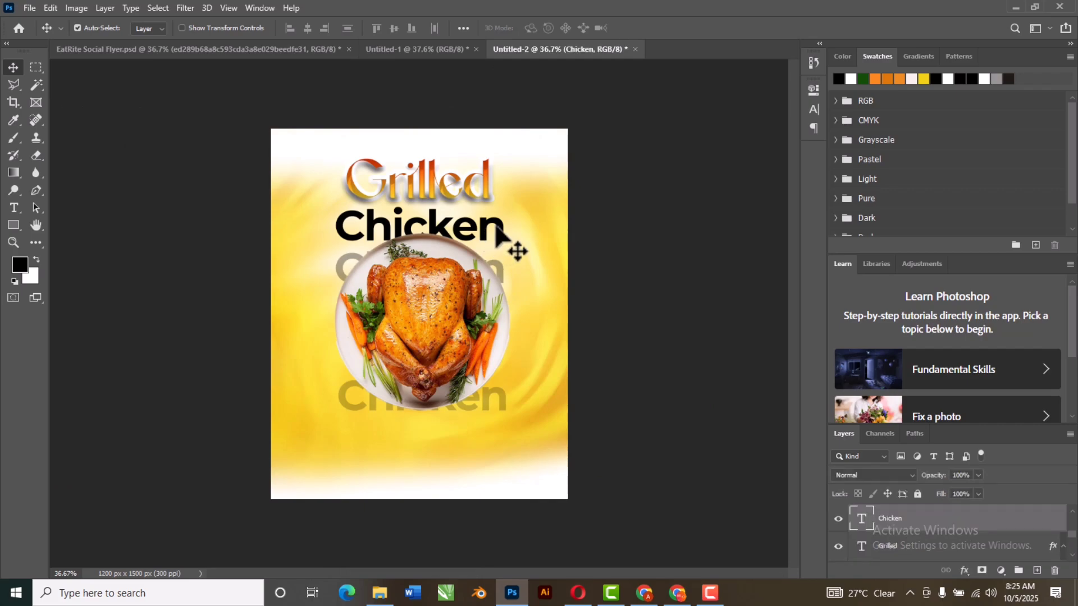
{"action": "double_click", "coordinate": [863, 526]}
{"action": "left_click", "coordinate": [296, 28]}
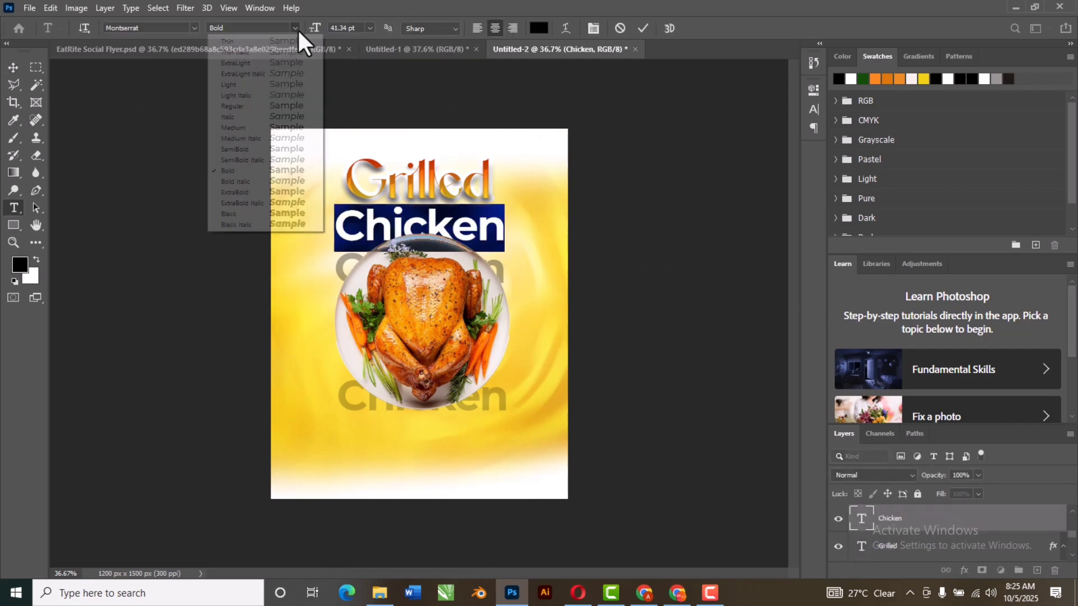
{"action": "left_click", "coordinate": [281, 180]}
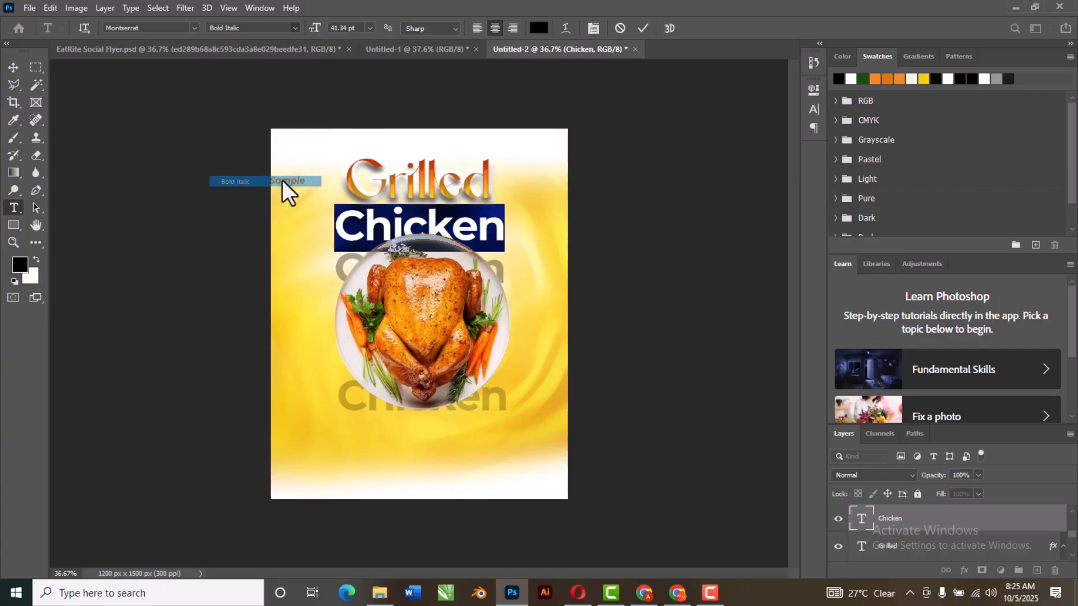
{"action": "left_click", "coordinate": [643, 28]}
{"action": "key", "text": "v"}
Step: Change the font style of the lower faded "Chicken" copy to Montserrat Bold Italic
{"action": "left_click", "coordinate": [499, 396]}
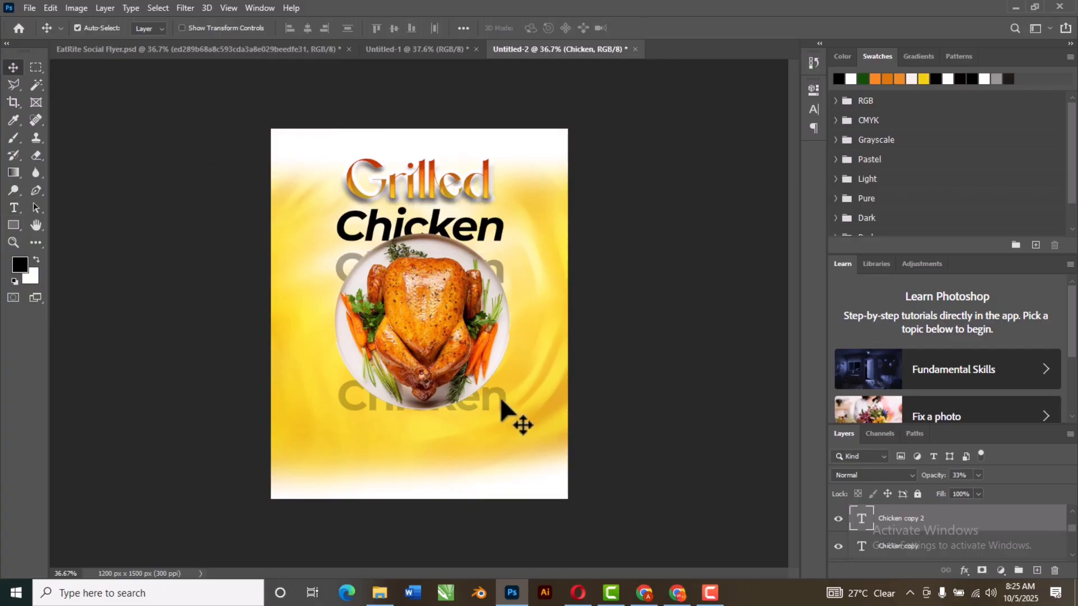
{"action": "double_click", "coordinate": [861, 519]}
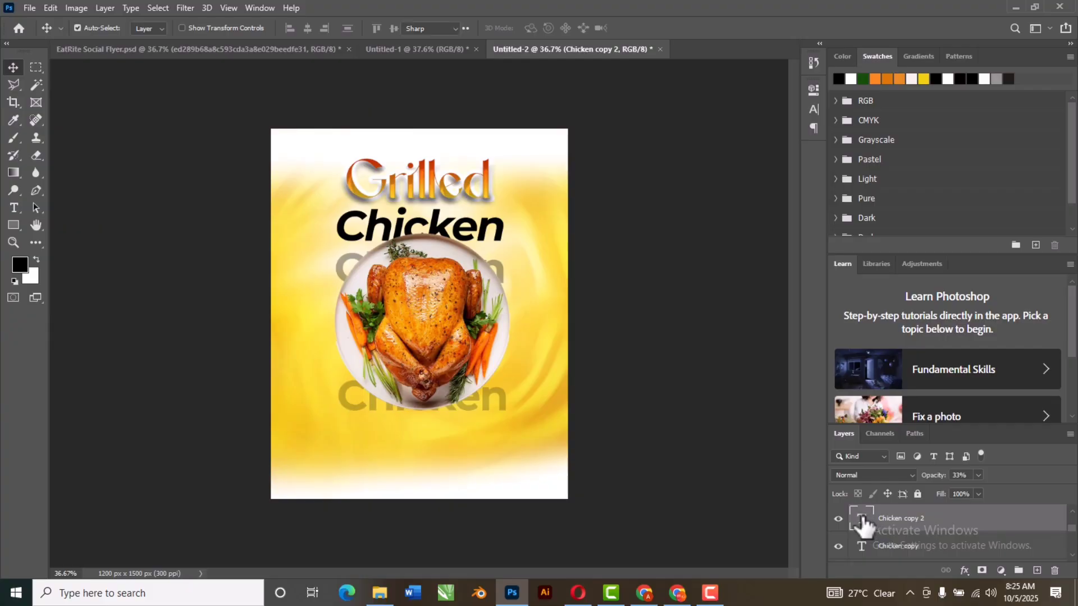
{"action": "left_click", "coordinate": [294, 27]}
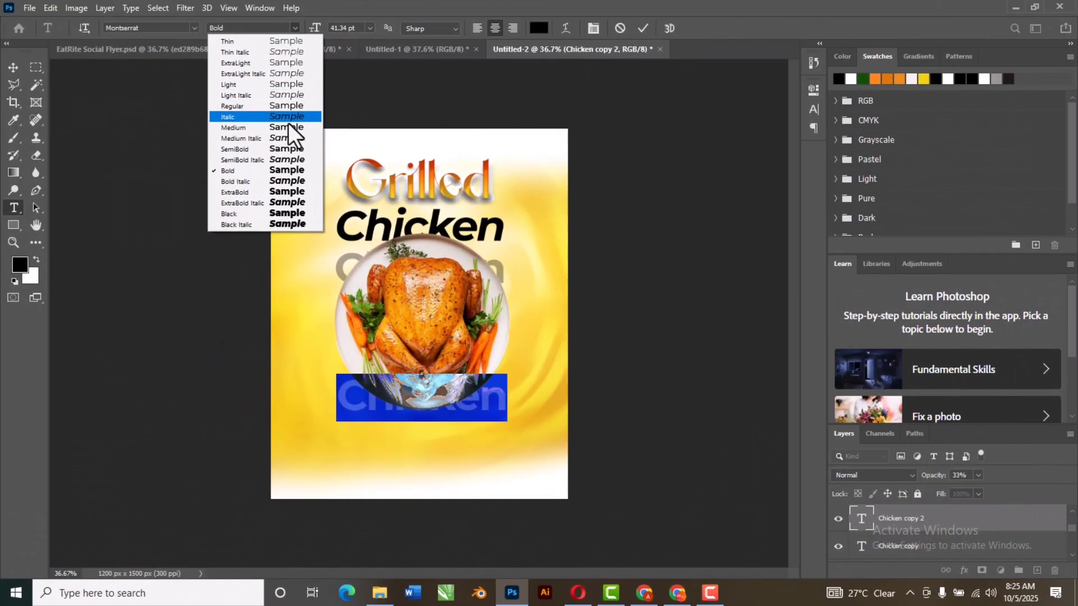
{"action": "left_click", "coordinate": [281, 181]}
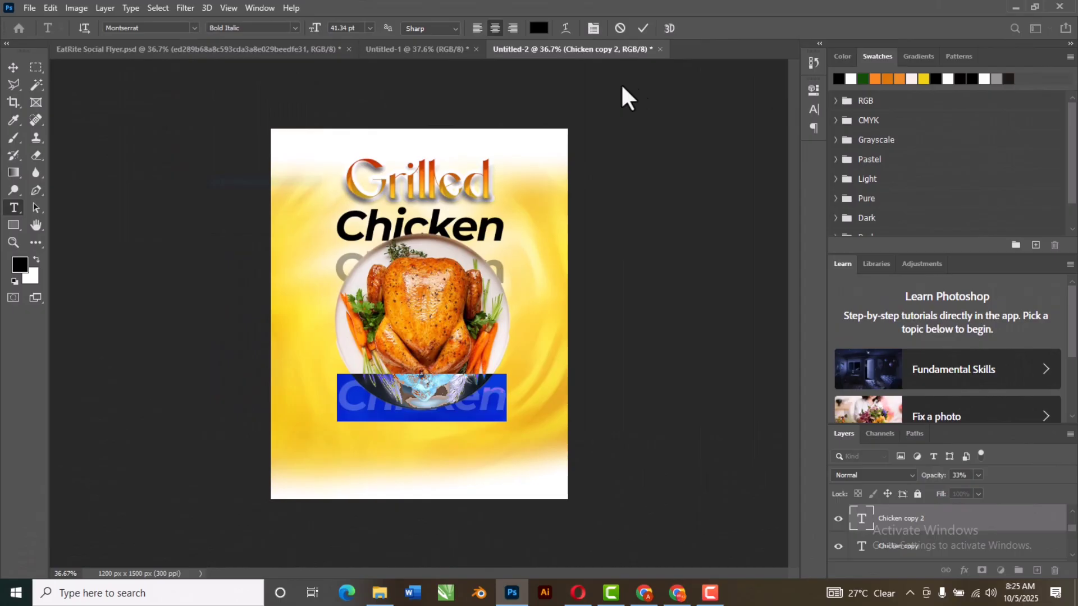
{"action": "left_click", "coordinate": [643, 28]}
{"action": "key", "text": "v"}
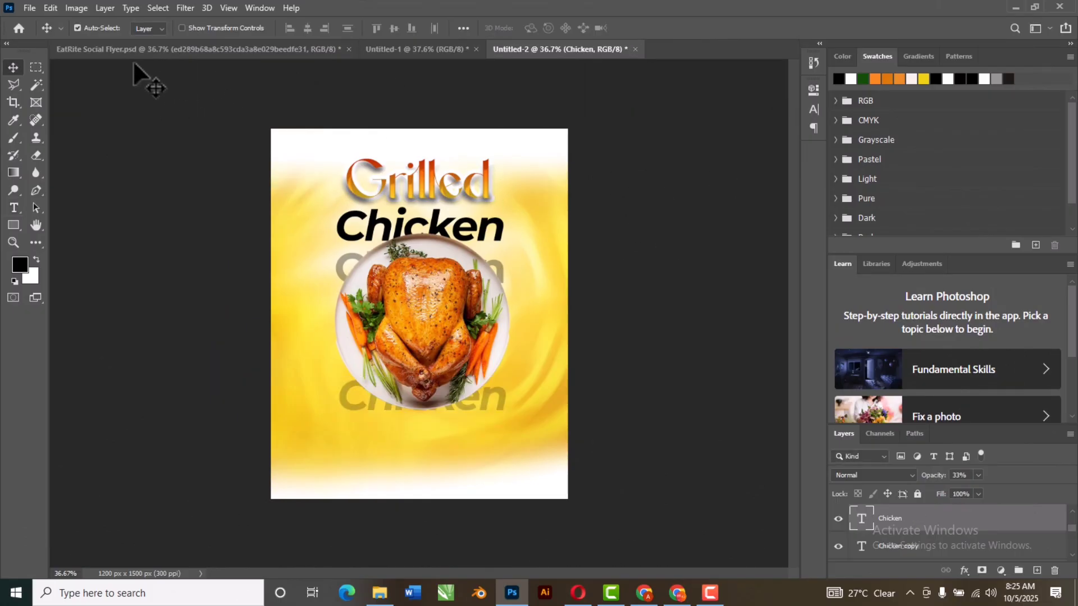
Step: Check the headline on Artboard 1 of EatRite Social Flyer.psd and scale the main black "Chicken" text to about 91%
{"action": "left_click", "coordinate": [143, 50]}
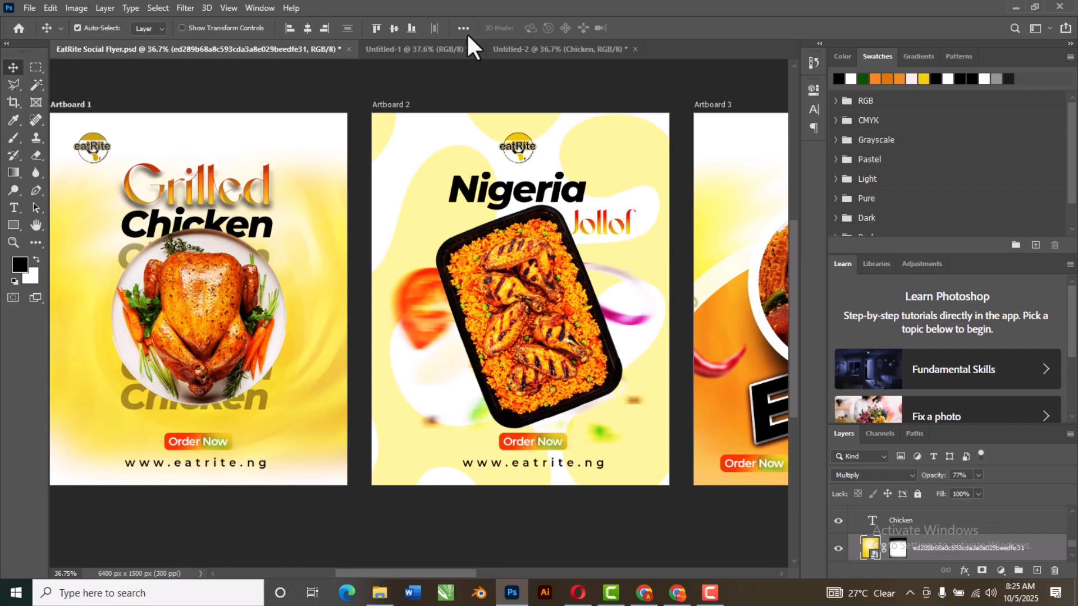
{"action": "left_click", "coordinate": [511, 47]}
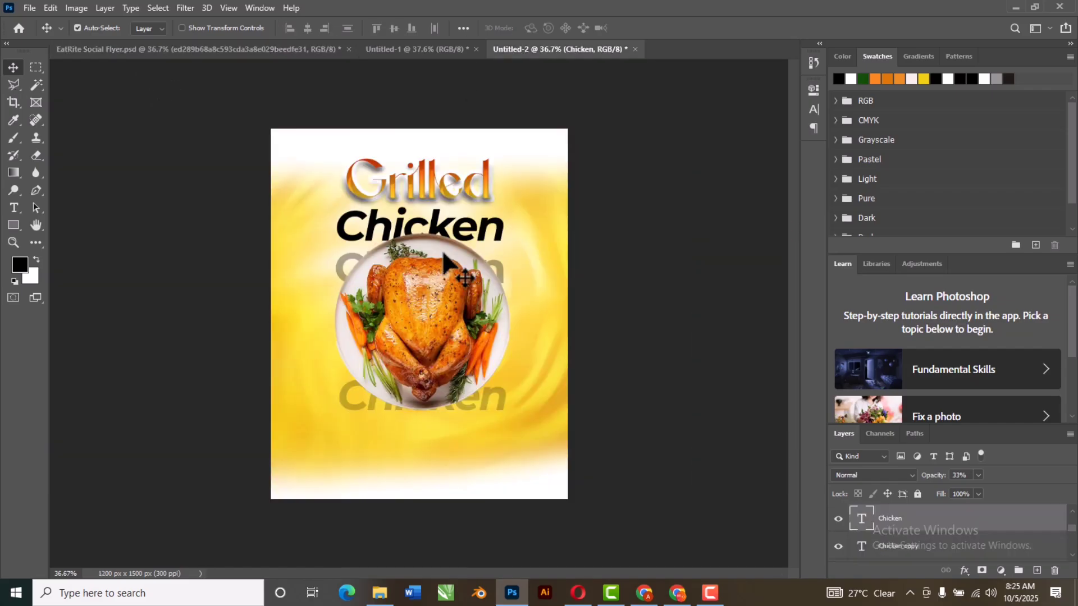
{"action": "left_click", "coordinate": [499, 228]}
{"action": "key", "text": "ctrl+t"}
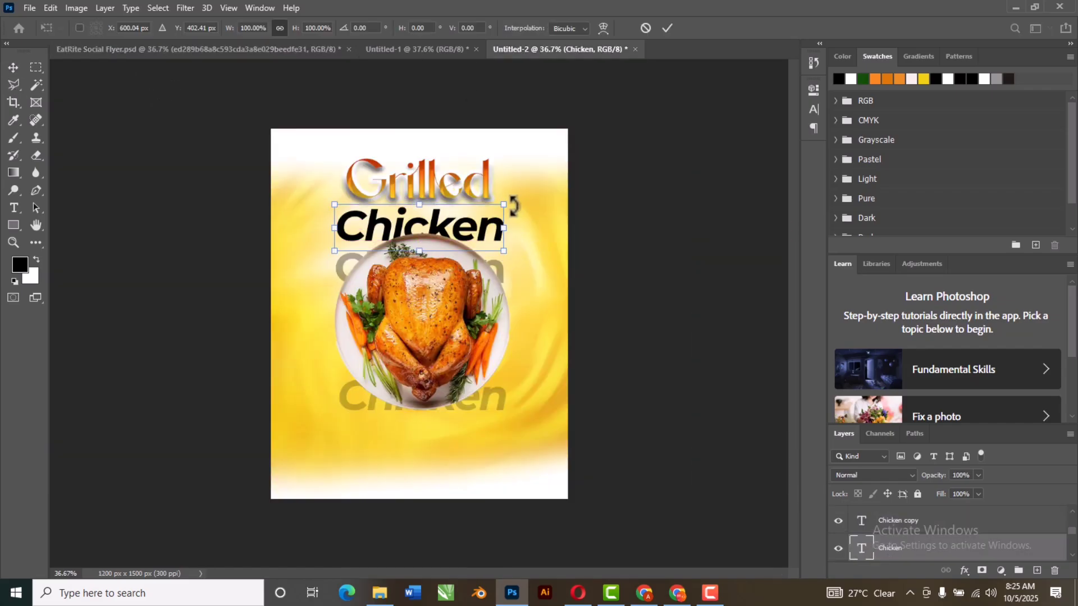
{"action": "left_click_drag", "start_coordinate": [503, 203], "coordinate": [495, 201]}
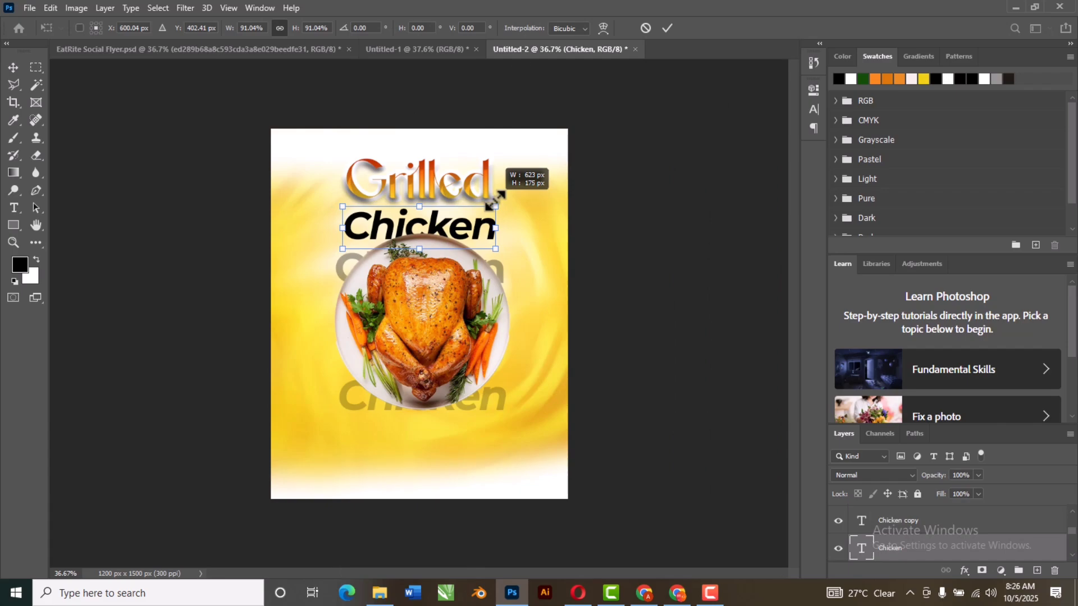
{"action": "left_click", "coordinate": [664, 30]}
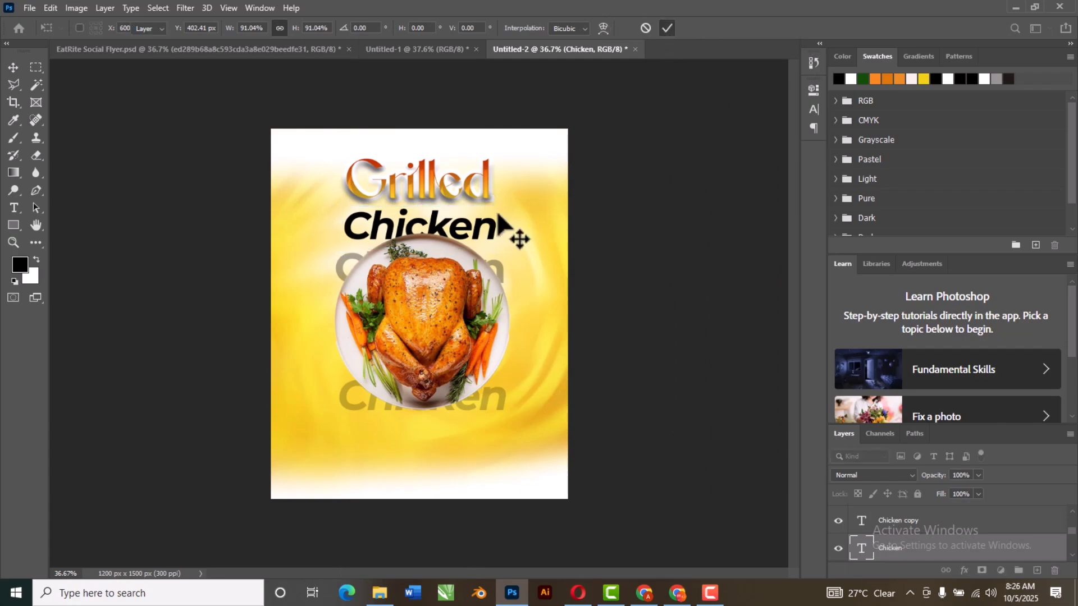
{"action": "left_click_drag", "start_coordinate": [443, 269], "coordinate": [444, 266]}
{"action": "left_click", "coordinate": [621, 231]}
Step: Nudge the "Grilled" text down until it sits close above the "Chicken" headline
{"action": "left_click", "coordinate": [458, 186]}
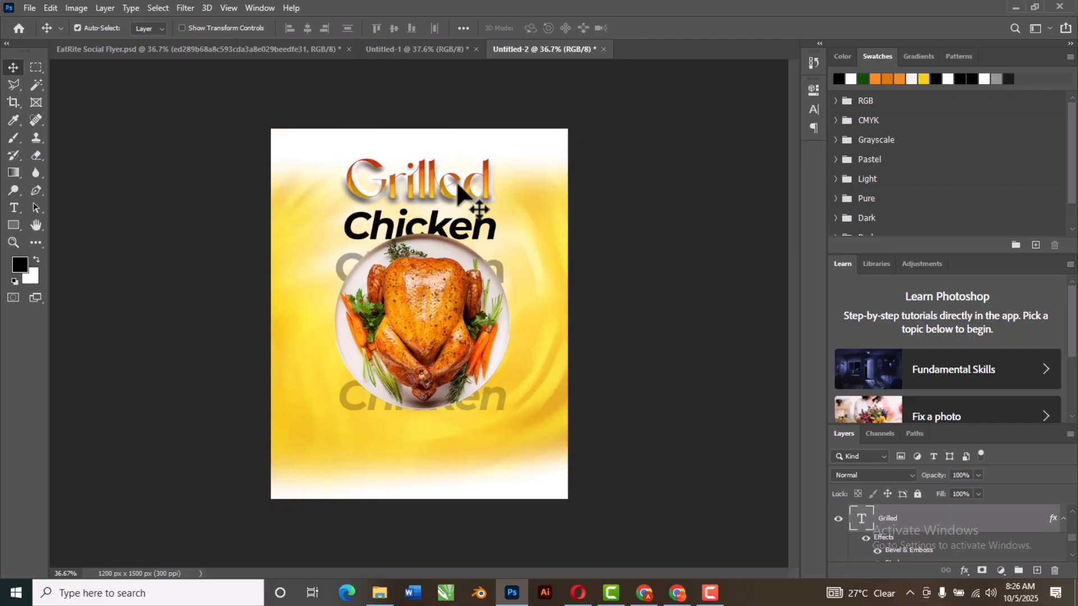
{"action": "key", "text": "Down"}
{"action": "key", "text": "Down"}
{"action": "key", "text": "Down"}
{"action": "key", "text": "Down"}
{"action": "key", "text": "Down"}
{"action": "key", "text": "Down"}
{"action": "key", "text": "Down"}
{"action": "key", "text": "Down"}
{"action": "key", "text": "Down"}
{"action": "key", "text": "Down"}
{"action": "key", "text": "Down"}
{"action": "key", "text": "Down"}
{"action": "key", "text": "Down"}
{"action": "key", "text": "Down"}
{"action": "key", "text": "Down"}
{"action": "key", "text": "Down"}
{"action": "key", "text": "Down"}
{"action": "key", "text": "Down"}
{"action": "key", "text": "Down"}
{"action": "key", "text": "Down"}
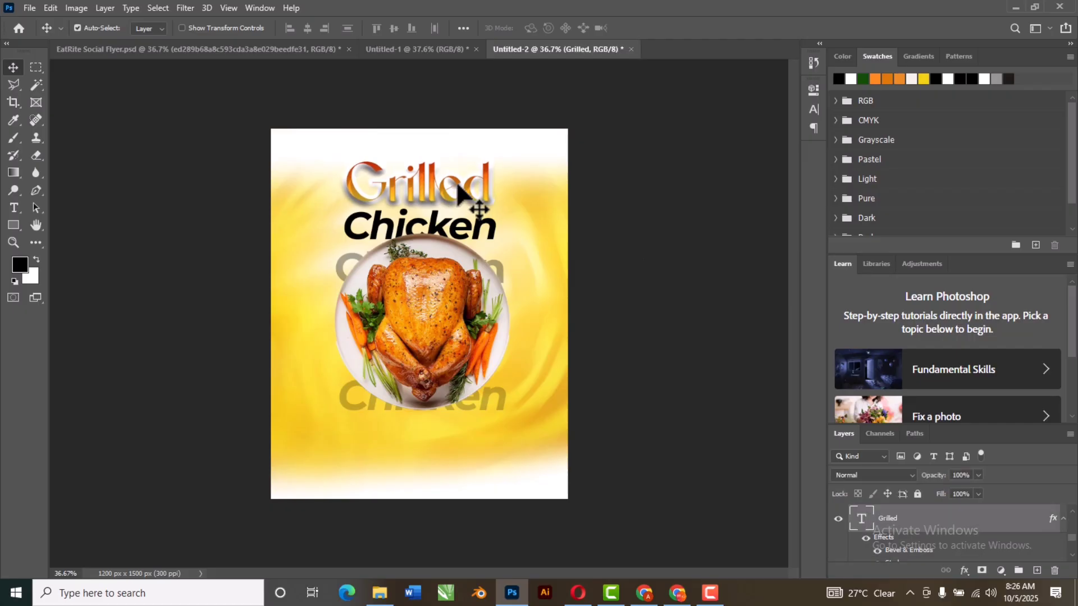
{"action": "key", "text": "Down"}
{"action": "key", "text": "Down"}
{"action": "key", "text": "Down"}
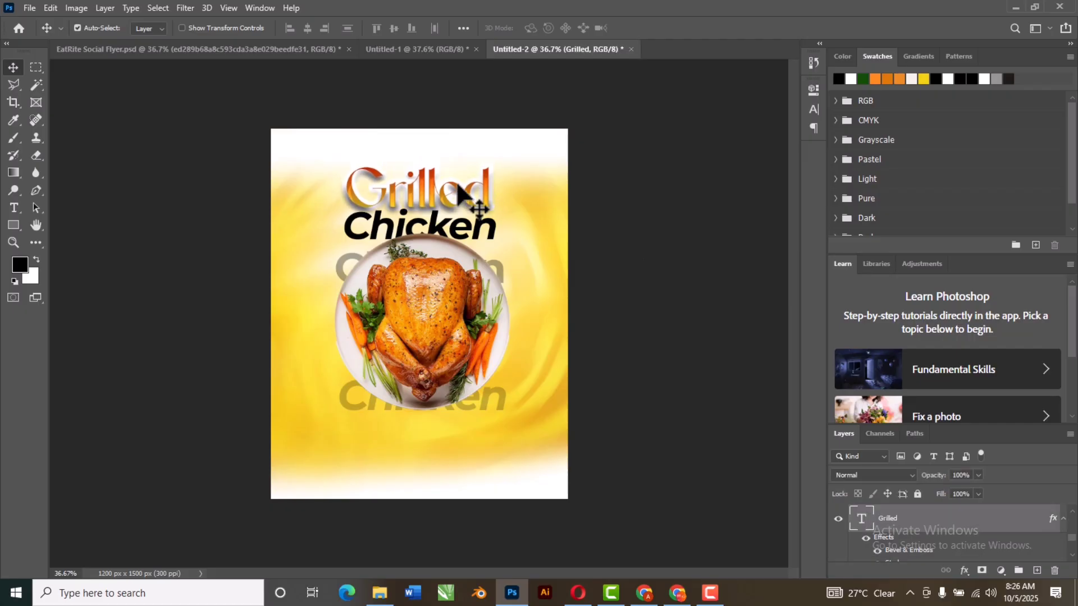
{"action": "left_click", "coordinate": [669, 254]}
Step: Show the Logo Files layer, lock the yellow background layer, and place the eatRite logo centred above "Grilled"
{"action": "scroll", "coordinate": [943, 544], "scroll_direction": "down", "scroll_amount": 3}
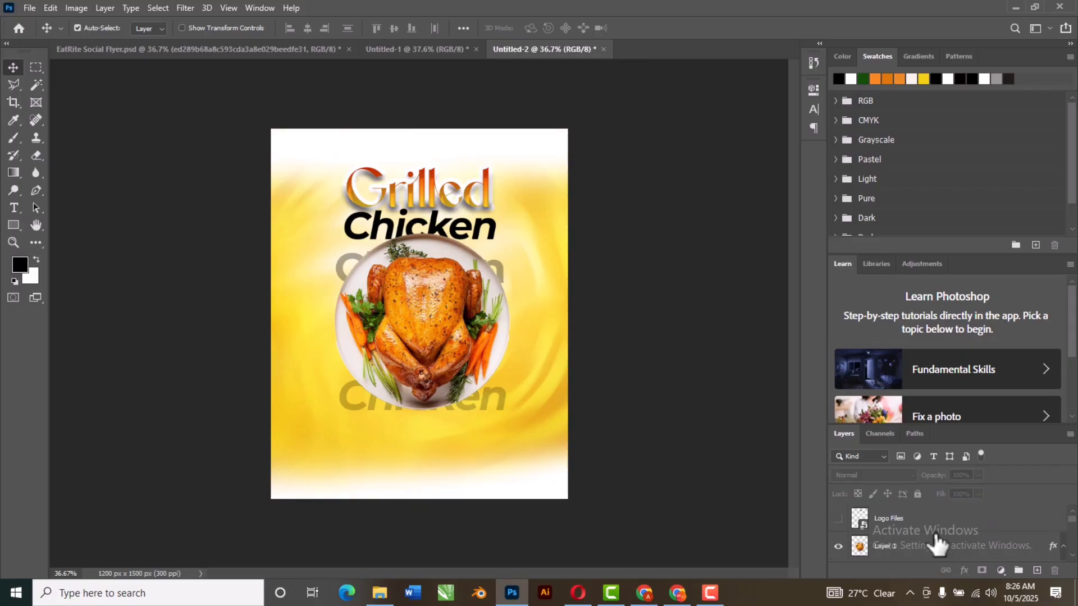
{"action": "left_click", "coordinate": [838, 518]}
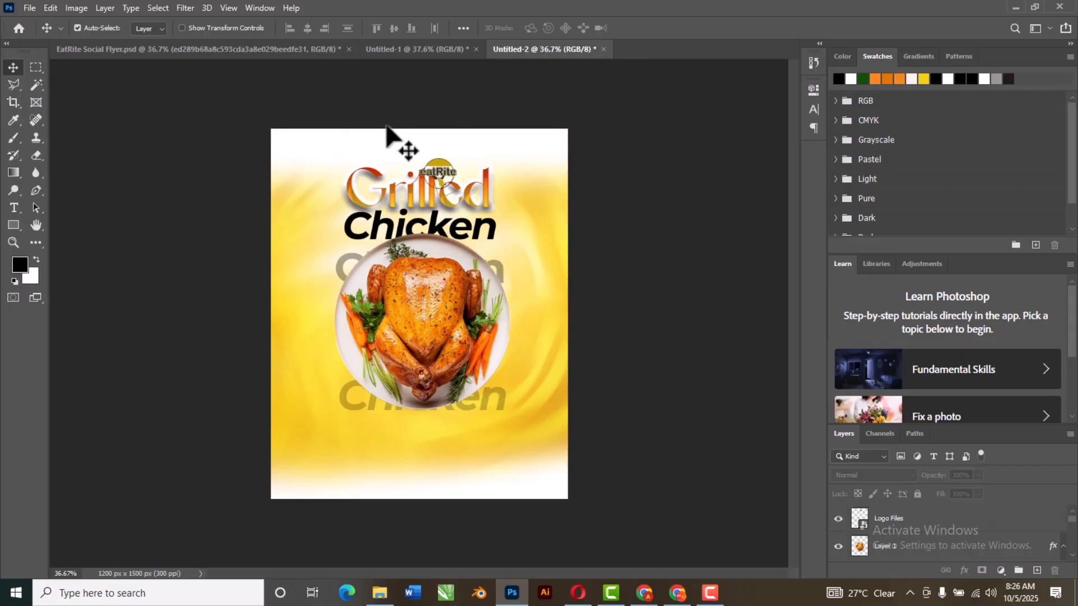
{"action": "left_click_drag", "start_coordinate": [437, 164], "coordinate": [426, 149]}
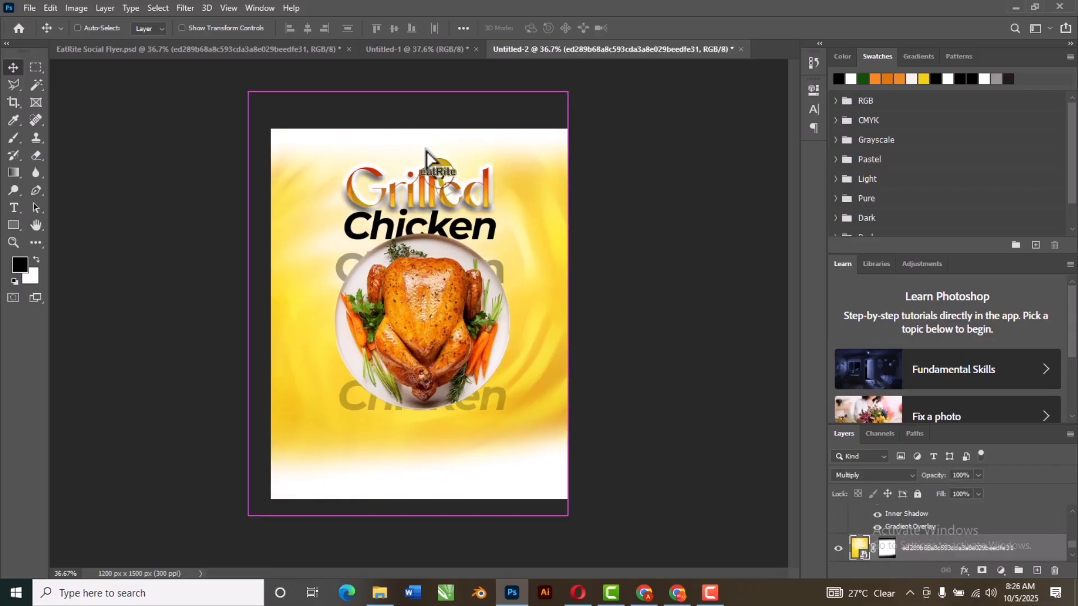
{"action": "key", "text": "ctrl+z"}
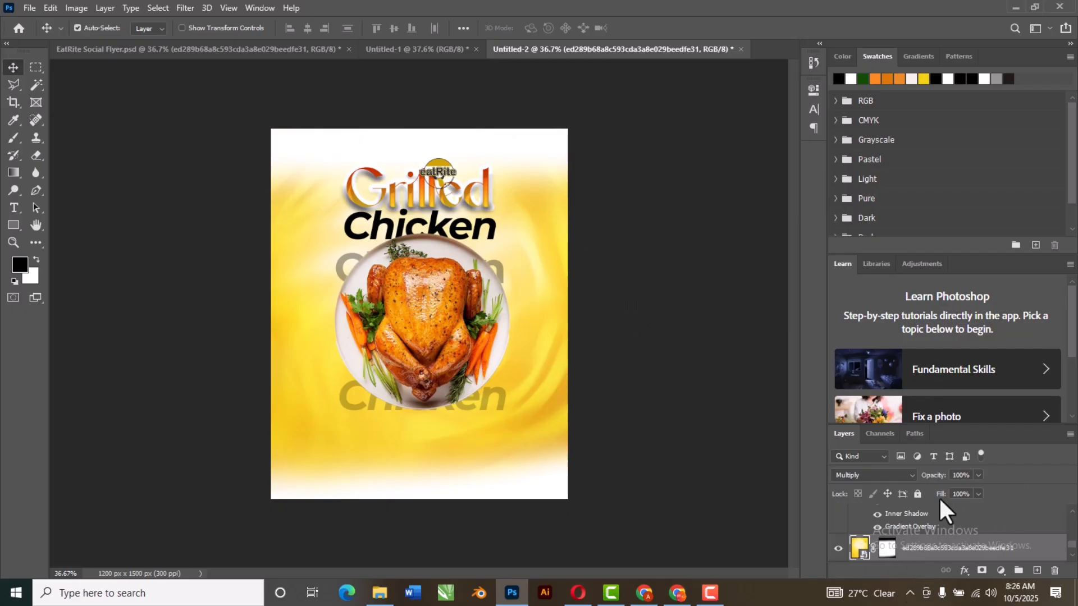
{"action": "left_click", "coordinate": [918, 493]}
{"action": "left_click_drag", "start_coordinate": [427, 166], "coordinate": [440, 164]}
{"action": "left_click_drag", "start_coordinate": [433, 160], "coordinate": [427, 150]}
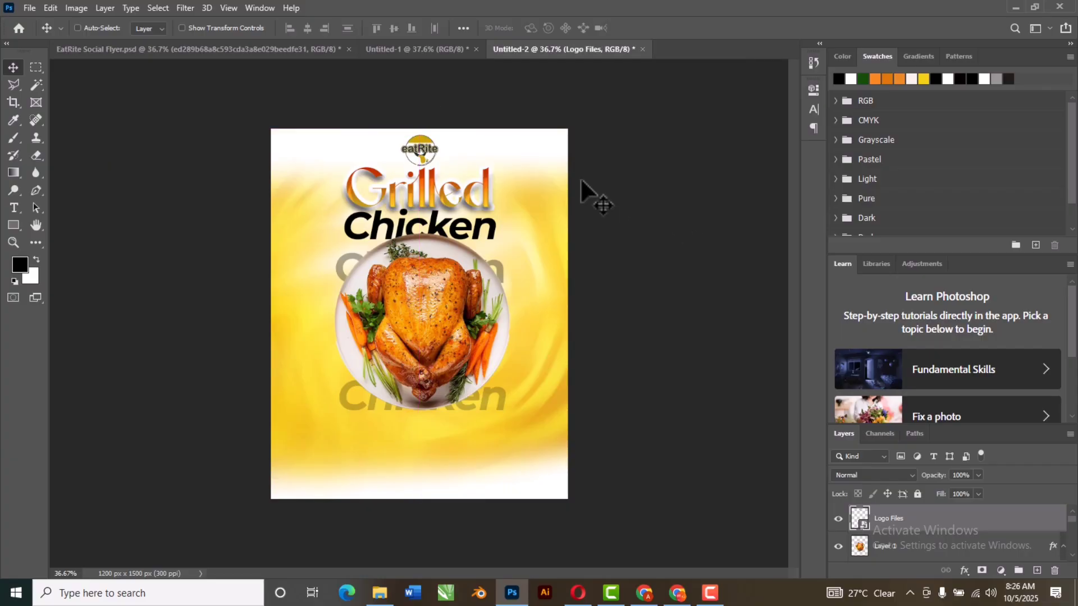
Step: Scale the eatRite logo to about 8.83% and shift it slightly upward above the headline
{"action": "key", "text": "ctrl+t"}
{"action": "left_click_drag", "start_coordinate": [439, 134], "coordinate": [435, 137]}
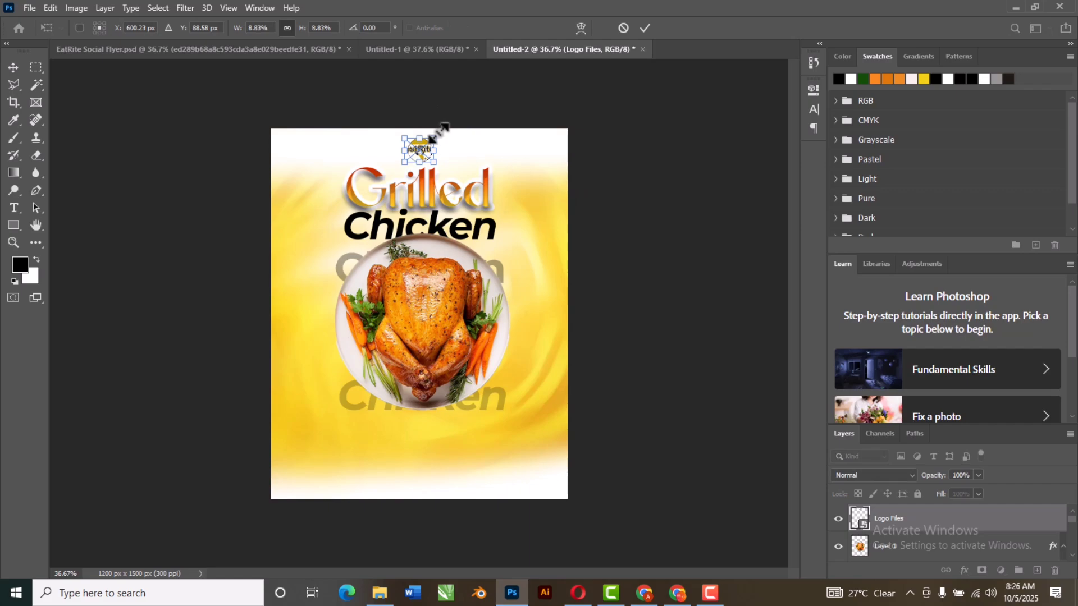
{"action": "left_click", "coordinate": [645, 28]}
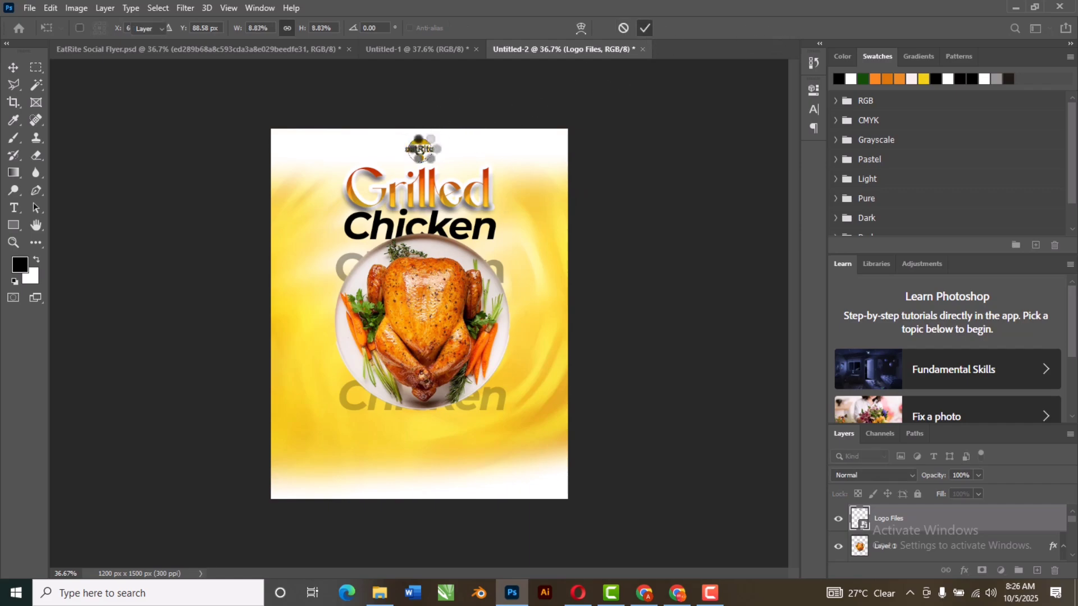
{"action": "mouse_move", "coordinate": [420, 151]}
{"action": "left_mouse_down"}
{"action": "mouse_move", "coordinate": [441, 151]}
{"action": "mouse_move", "coordinate": [440, 127]}
{"action": "mouse_move", "coordinate": [440, 144]}
{"action": "left_mouse_up"}
{"action": "left_click", "coordinate": [698, 461]}
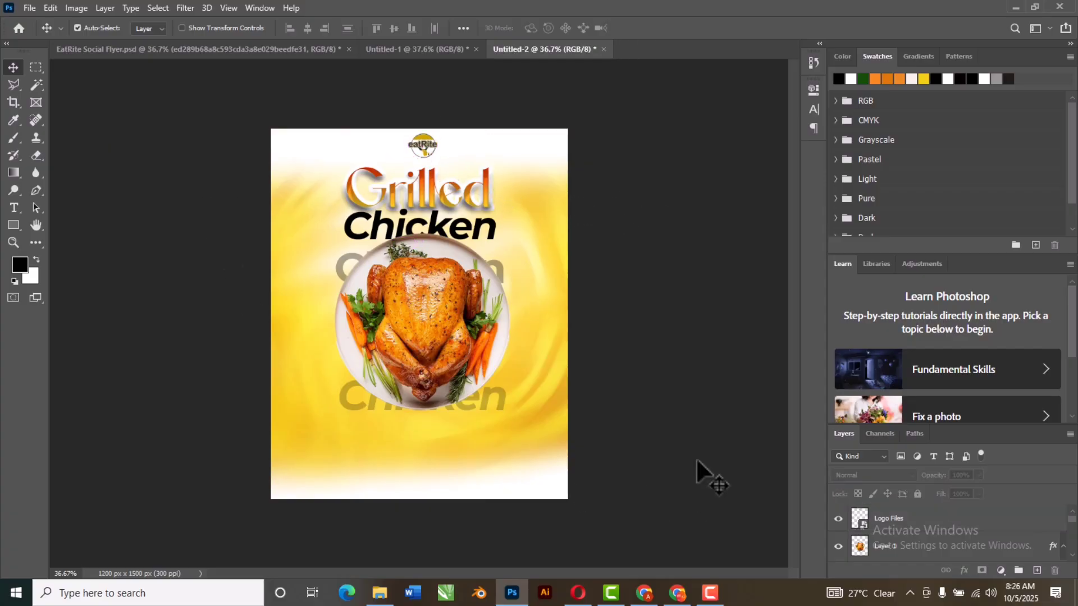
Step: Move the eatRite logo to the flyer's upper-left corner as on the reference Artboard 1, and scale it to about 12.13%
{"action": "left_click", "coordinate": [199, 48]}
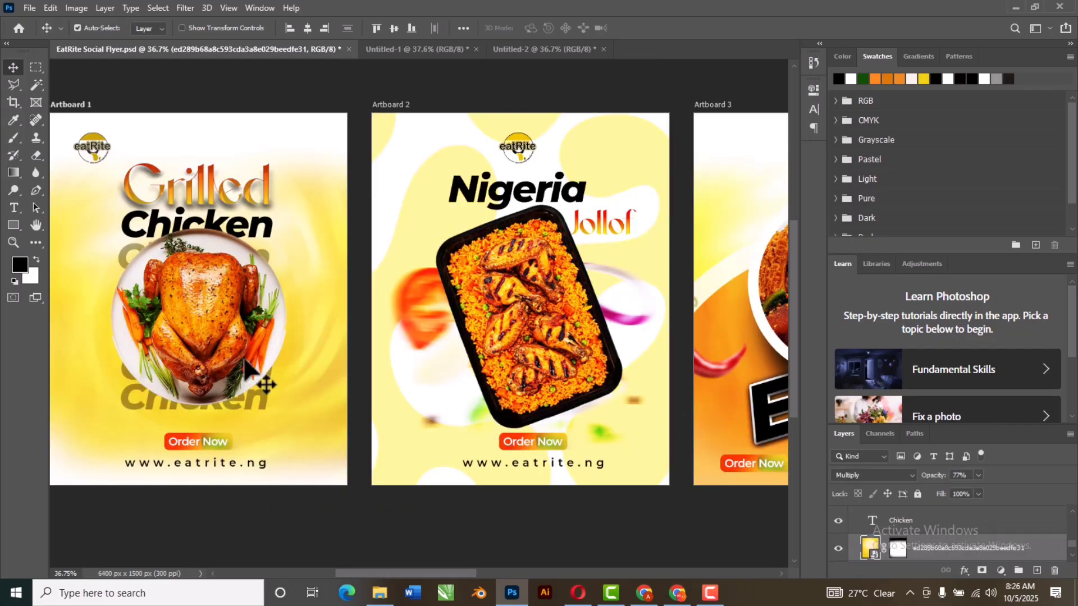
{"action": "left_click_drag", "start_coordinate": [168, 440], "coordinate": [292, 443]}
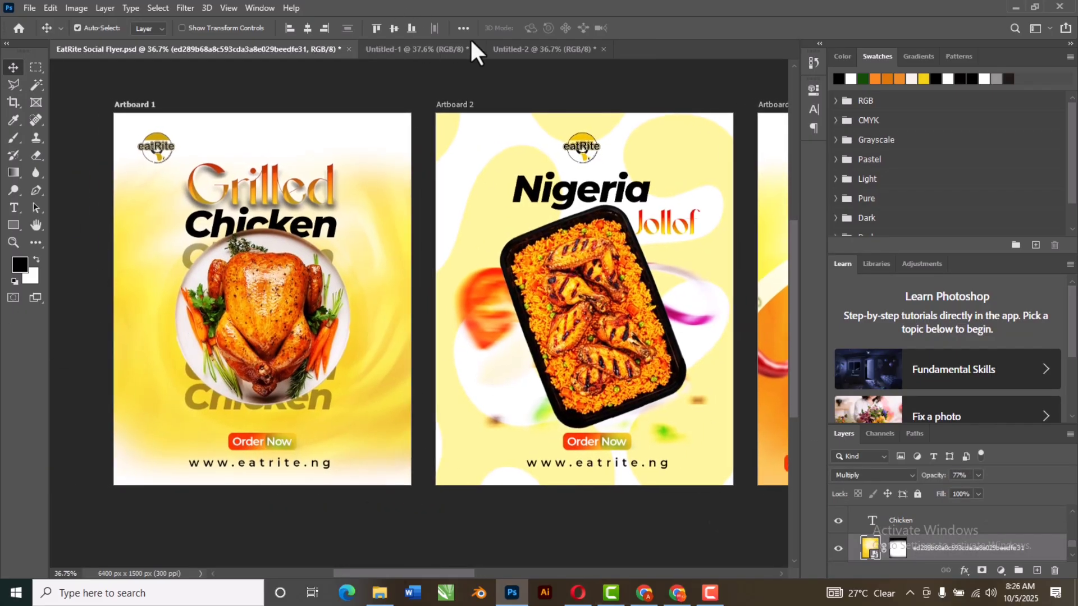
{"action": "left_click", "coordinate": [543, 49]}
{"action": "left_click_drag", "start_coordinate": [422, 142], "coordinate": [311, 168]}
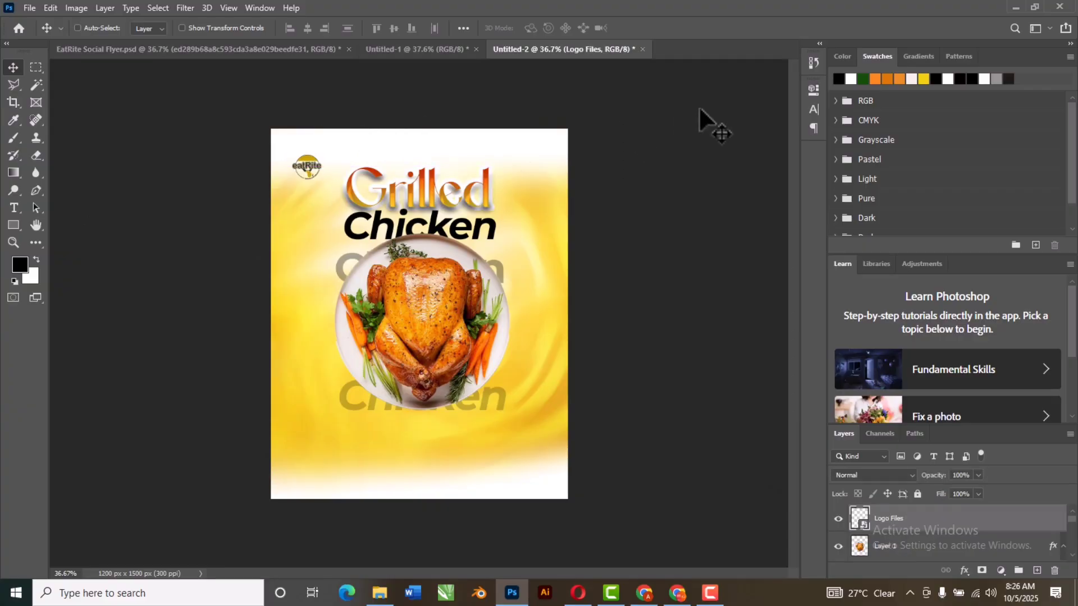
{"action": "key", "text": "ctrl+t"}
{"action": "left_click_drag", "start_coordinate": [323, 154], "coordinate": [336, 141]}
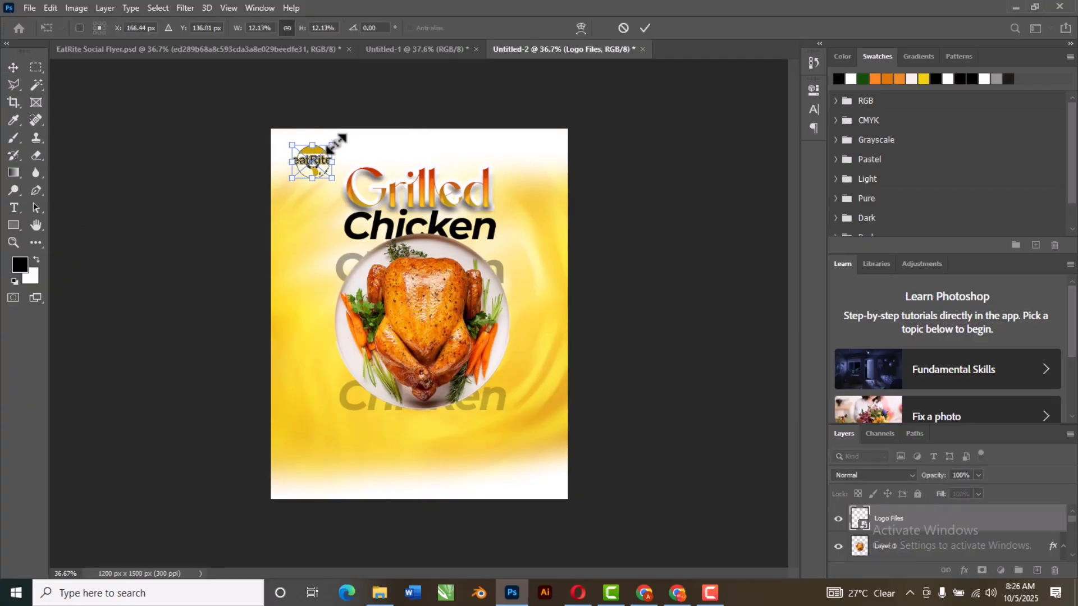
{"action": "left_click", "coordinate": [645, 28]}
{"action": "left_click_drag", "start_coordinate": [309, 177], "coordinate": [303, 175]}
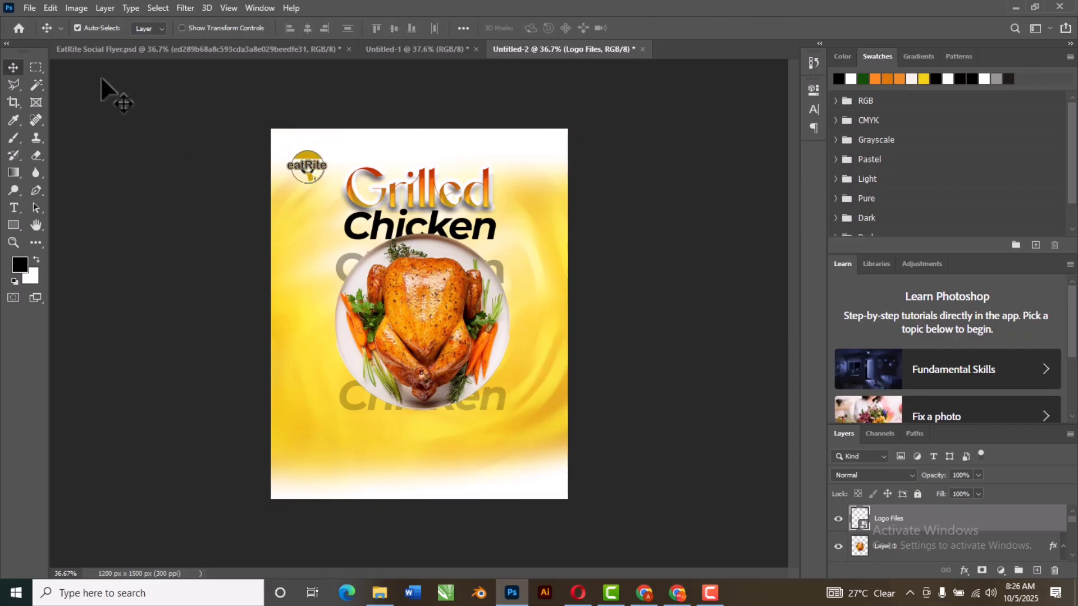
Step: Following the reference's Order Now button, draw an orange rounded rectangle about 512 × 91 px below the plate with 31 px corners
{"action": "left_click", "coordinate": [174, 50]}
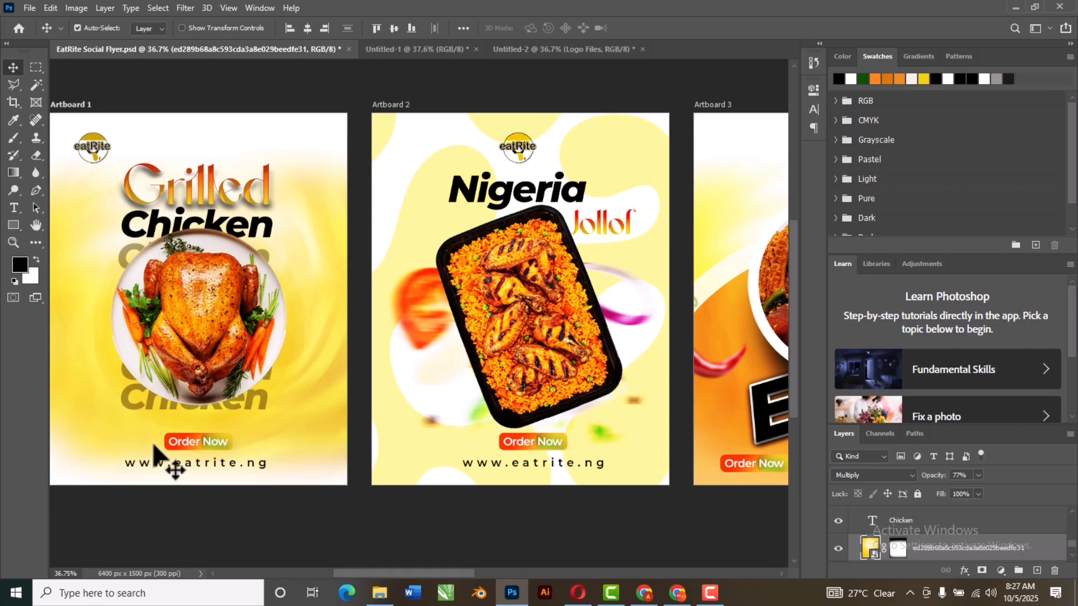
{"action": "left_click", "coordinate": [559, 46]}
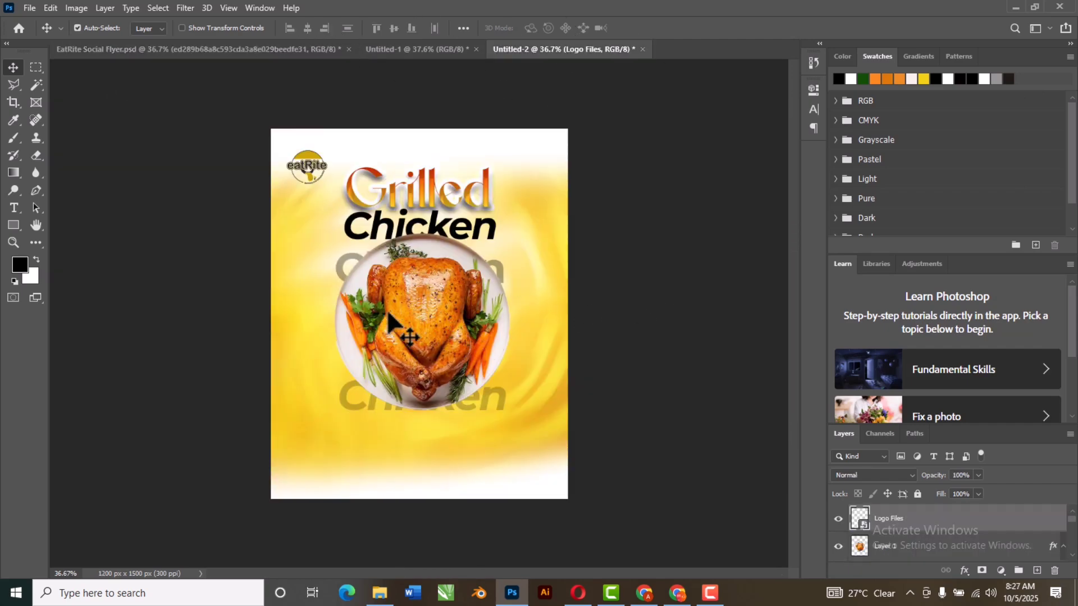
{"action": "left_click", "coordinate": [211, 54]}
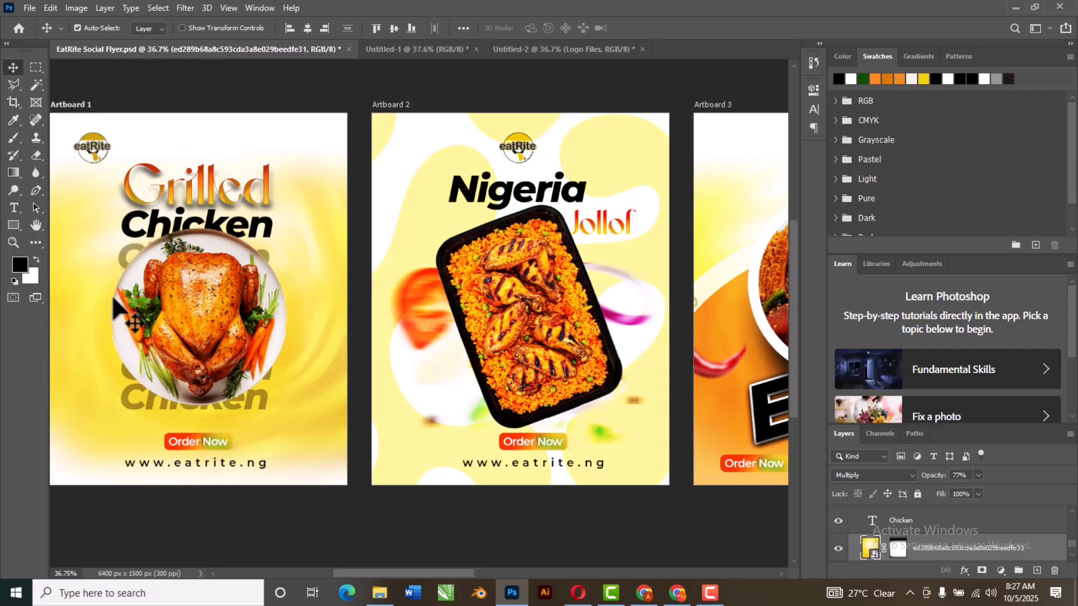
{"action": "left_click", "coordinate": [548, 49]}
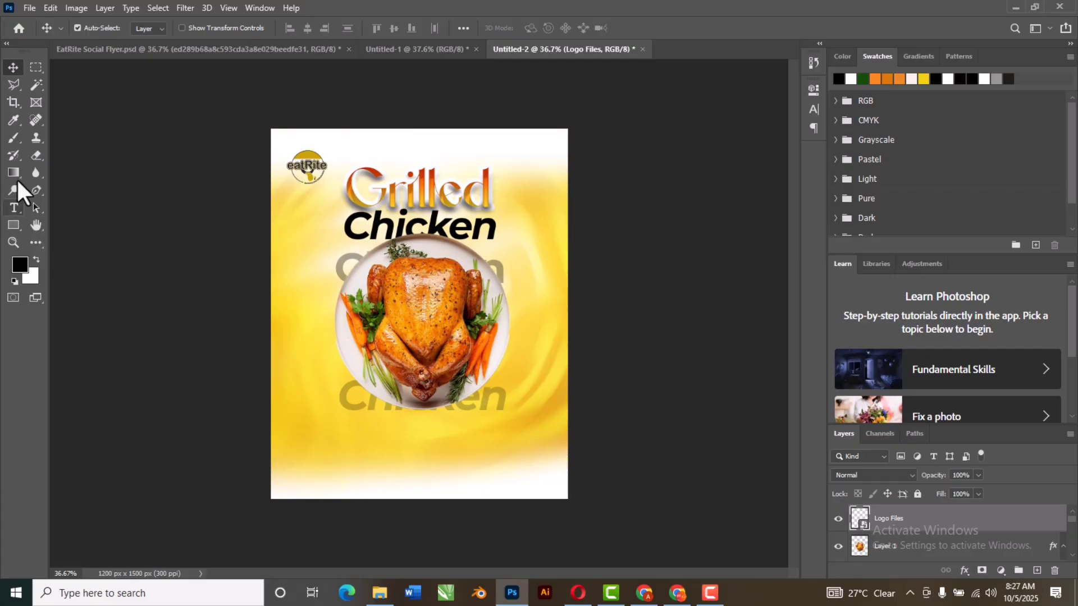
{"action": "left_click", "coordinate": [12, 225]}
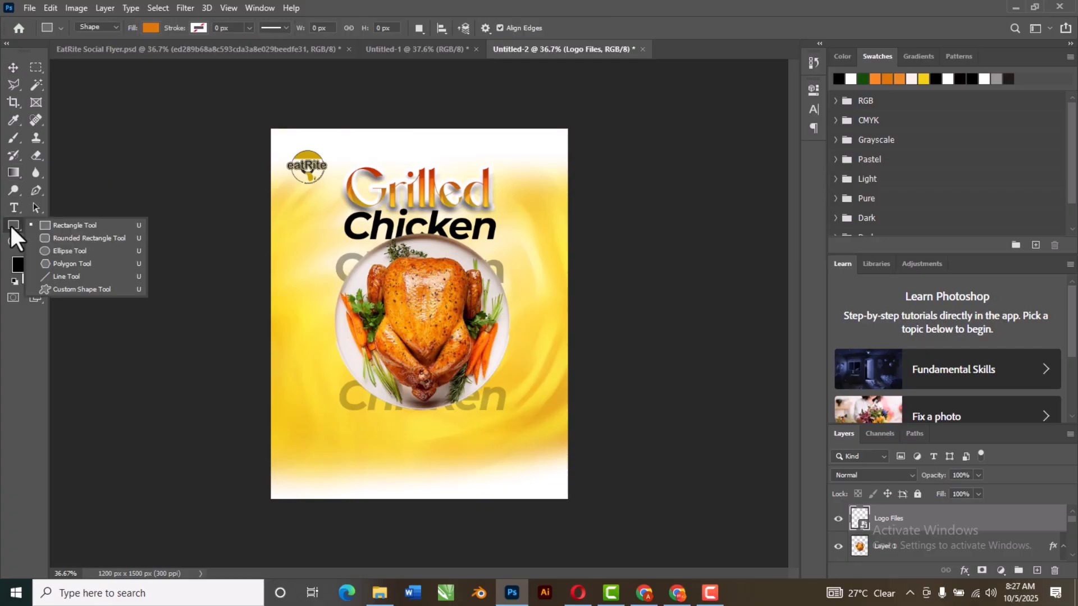
{"action": "key", "text": "shift+u"}
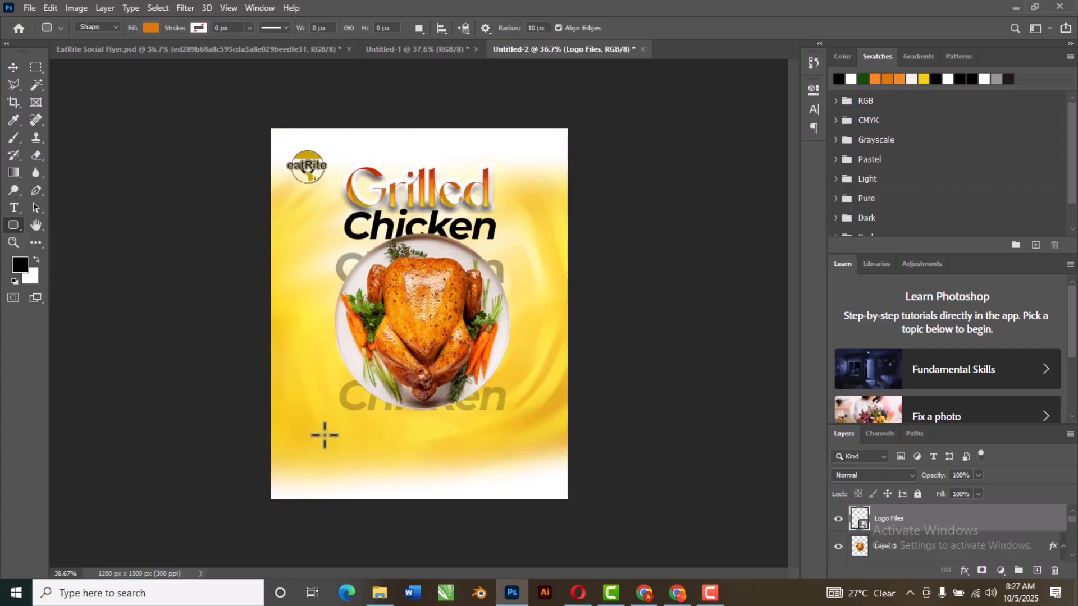
{"action": "left_click_drag", "start_coordinate": [360, 444], "coordinate": [487, 465]}
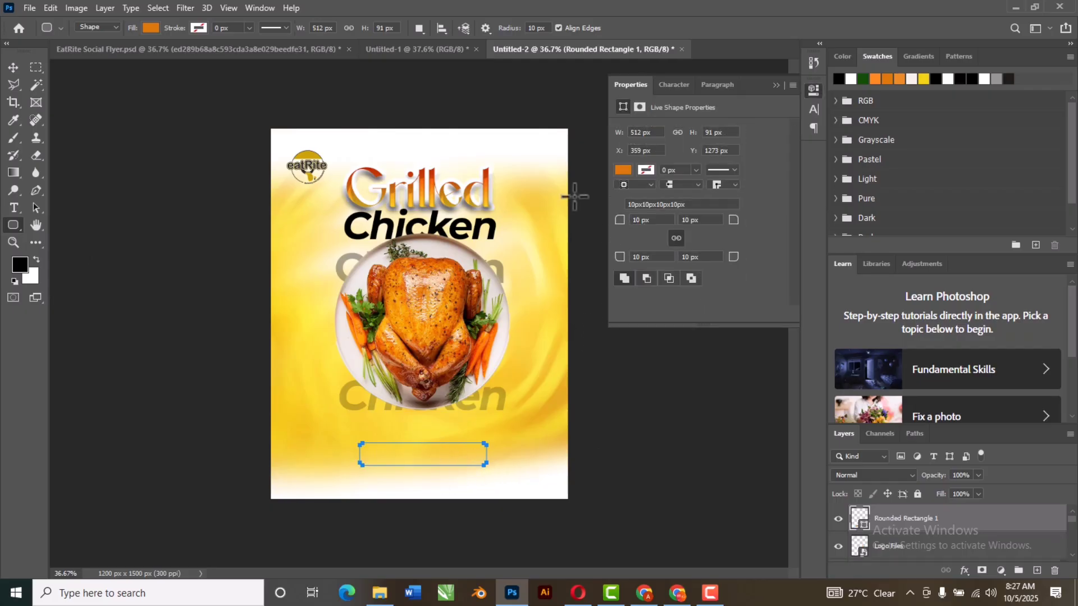
{"action": "left_click_drag", "start_coordinate": [625, 225], "coordinate": [636, 229]}
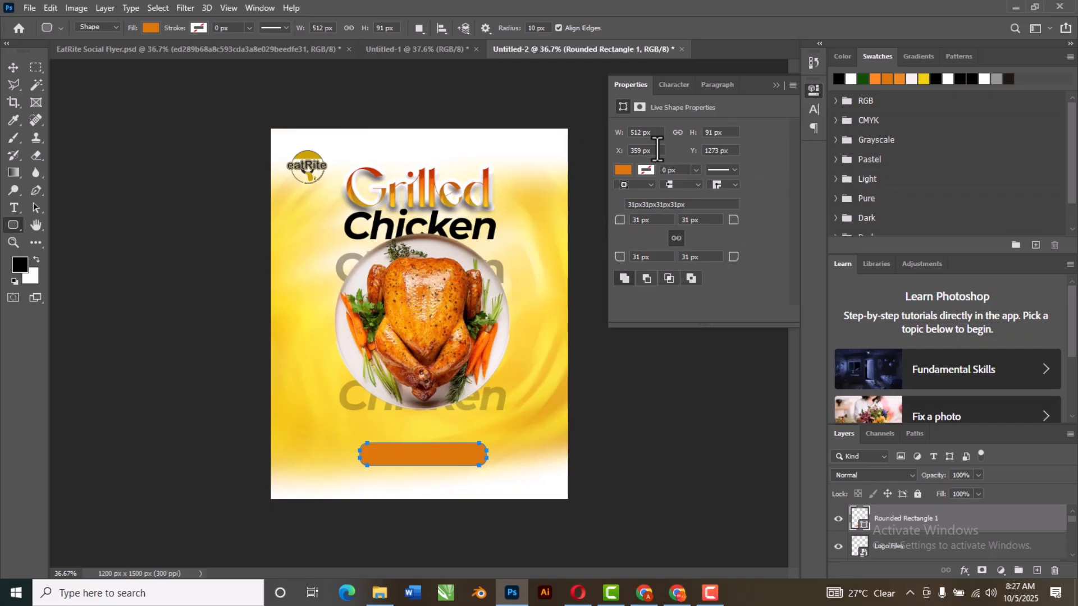
Step: Switch the Order Now button's rounded rectangle to a linear gradient fill and set its black colour stop to red c51616
{"action": "left_click", "coordinate": [623, 171]}
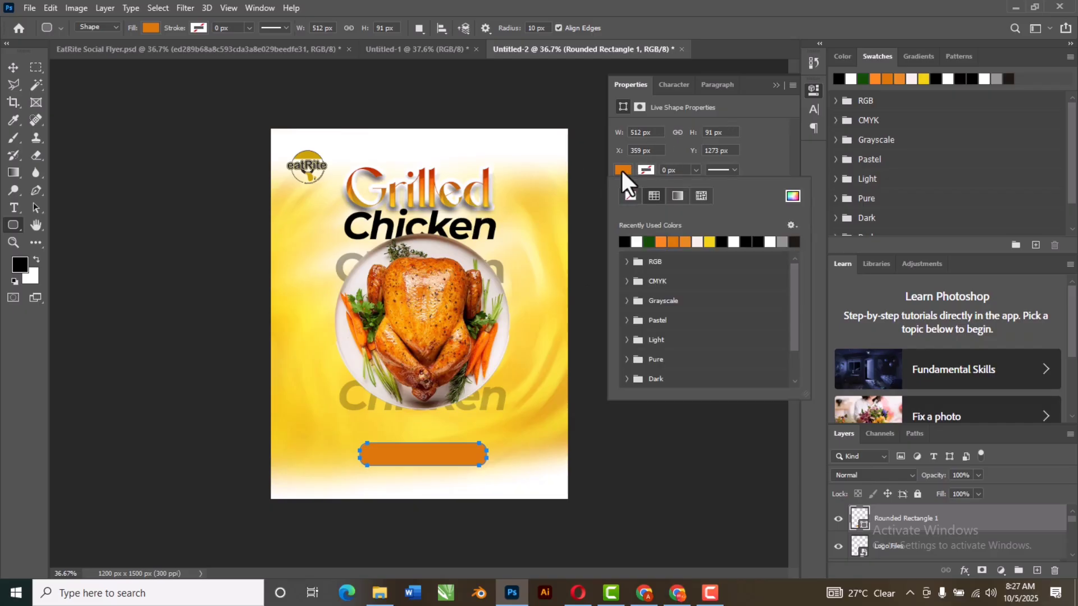
{"action": "left_click", "coordinate": [793, 196]}
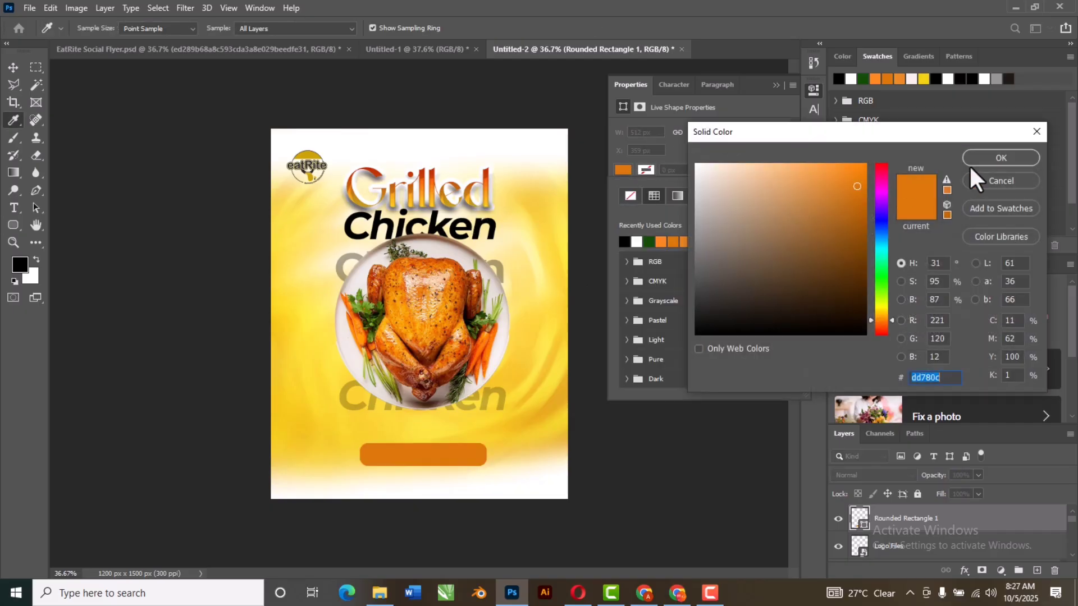
{"action": "left_click", "coordinate": [982, 158]}
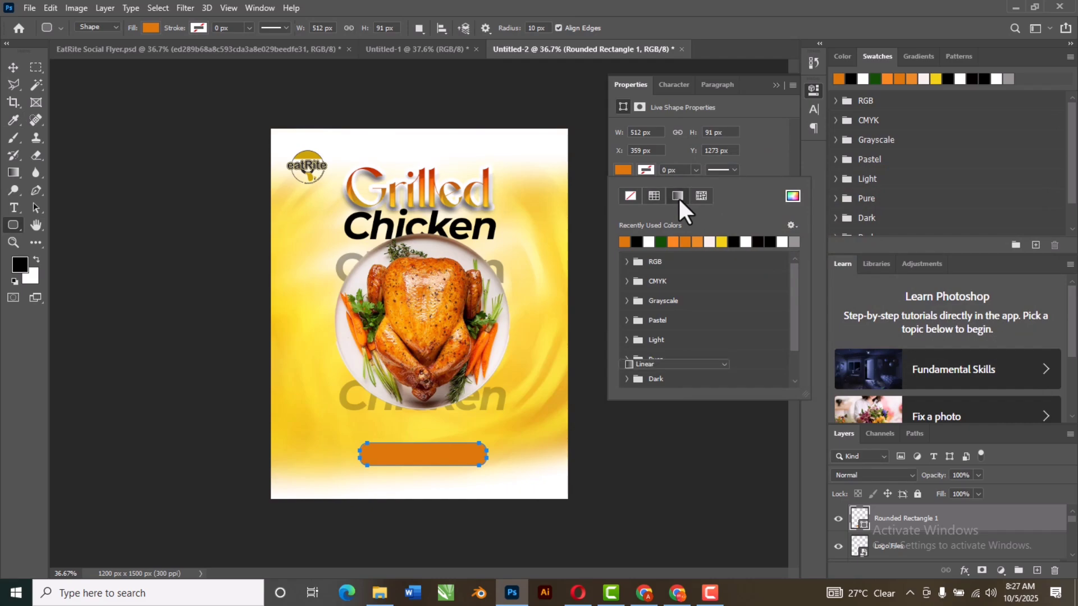
{"action": "left_click", "coordinate": [678, 197]}
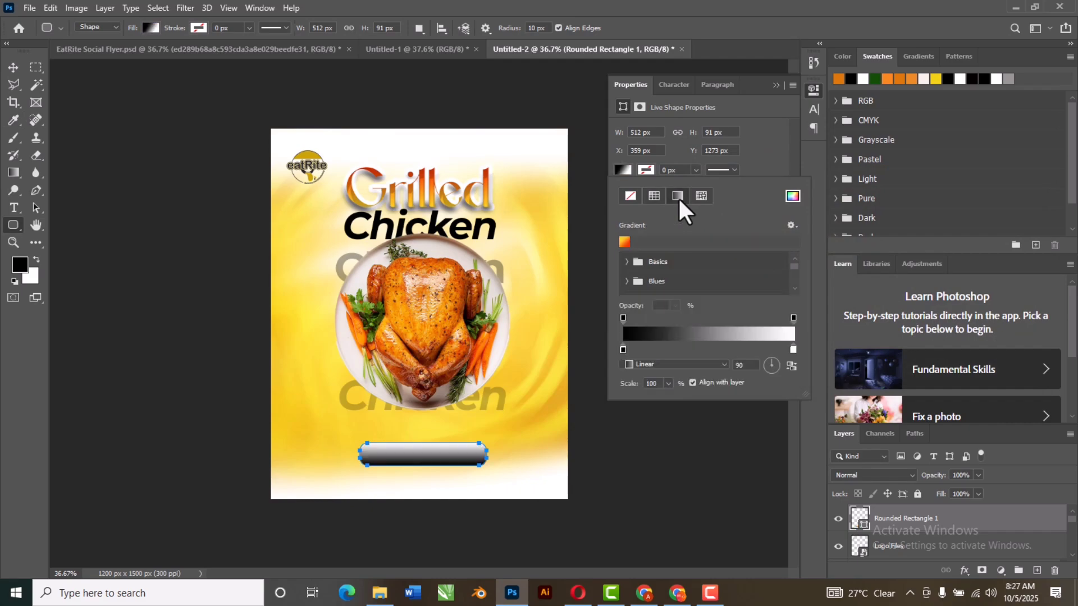
{"action": "double_click", "coordinate": [622, 349]}
{"action": "left_click", "coordinate": [847, 202]}
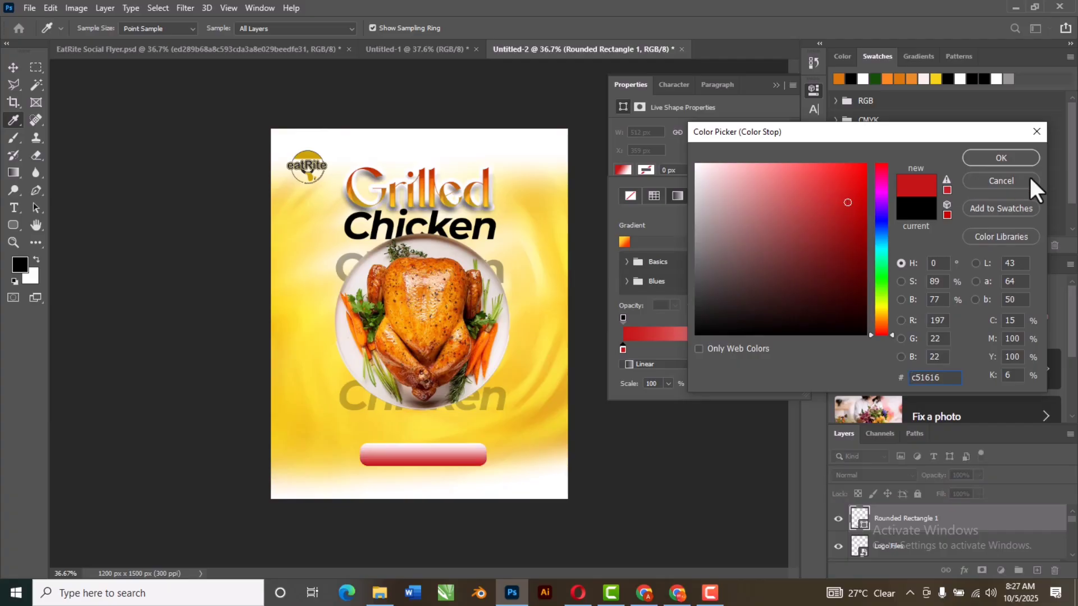
{"action": "left_click", "coordinate": [1002, 158]}
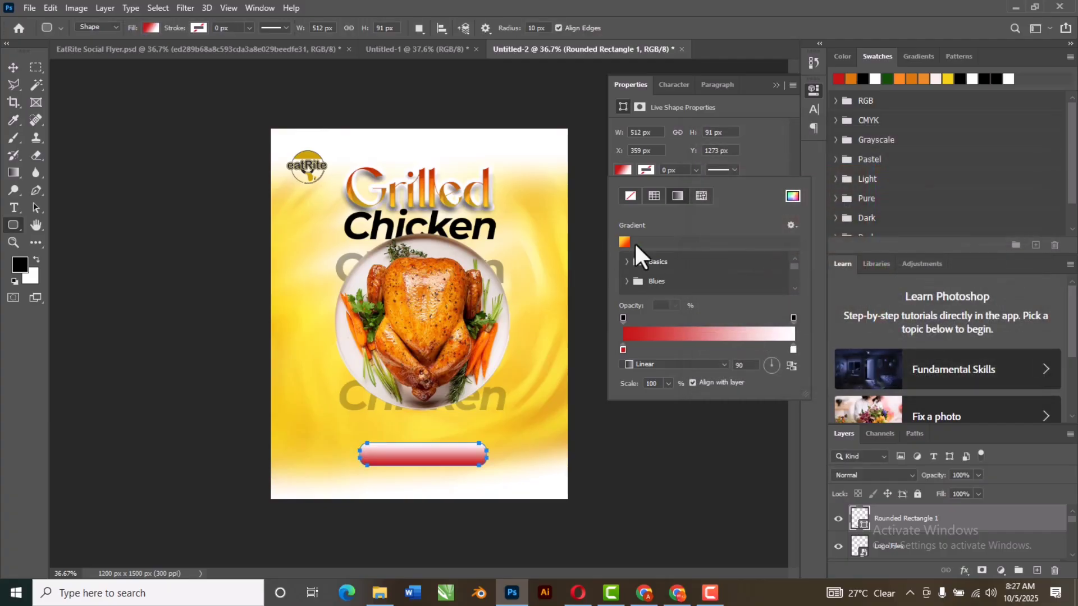
Step: Apply the saved yellow-to-red gradient to the rounded rectangle and rotate the gradient to about -167 degrees
{"action": "left_click", "coordinate": [624, 243]}
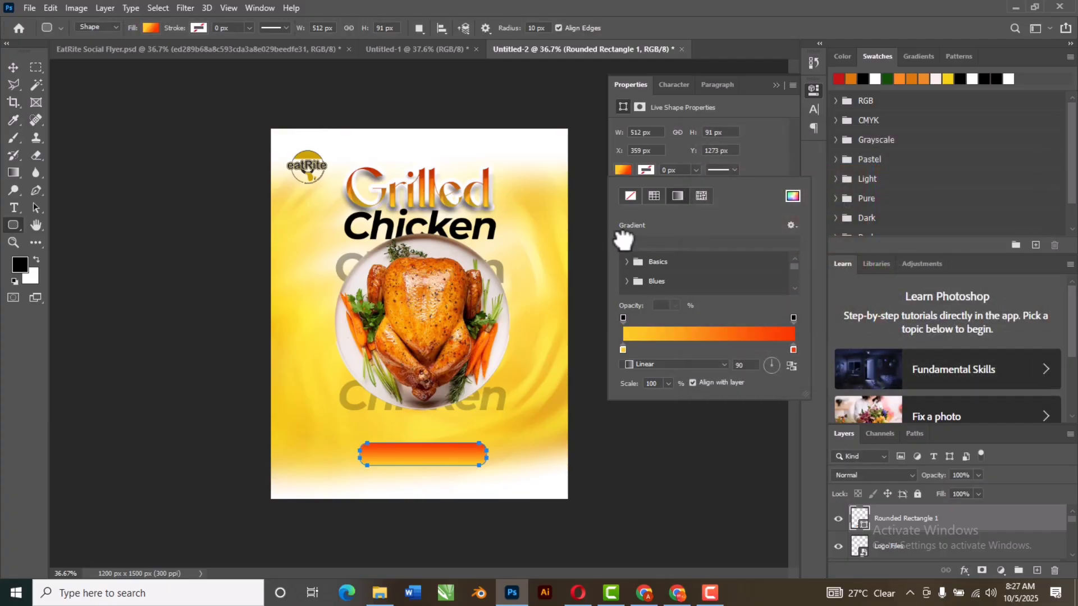
{"action": "left_click", "coordinate": [765, 370]}
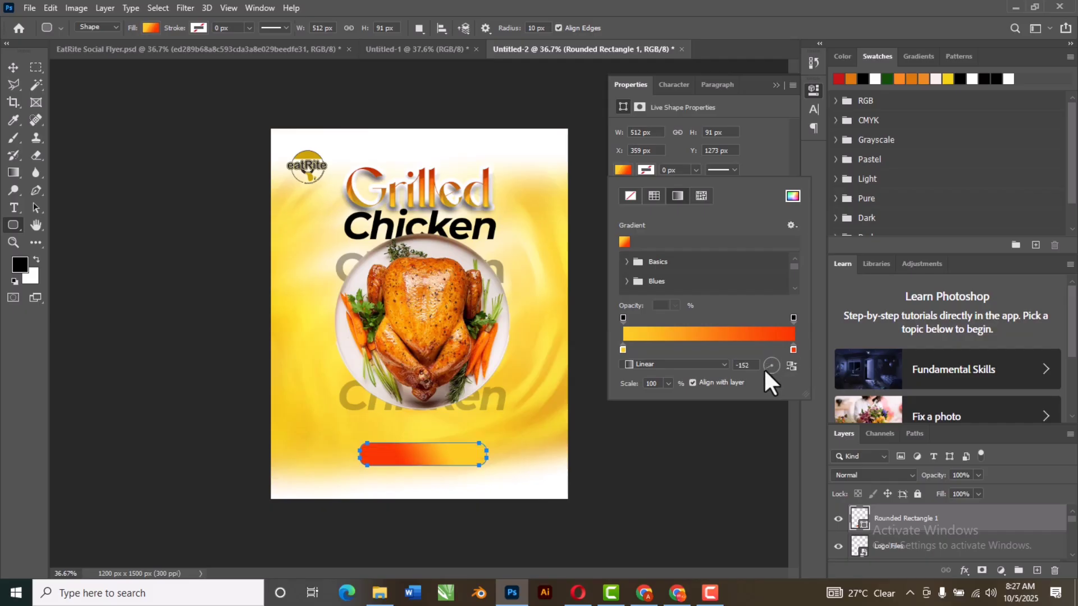
{"action": "left_click", "coordinate": [764, 367]}
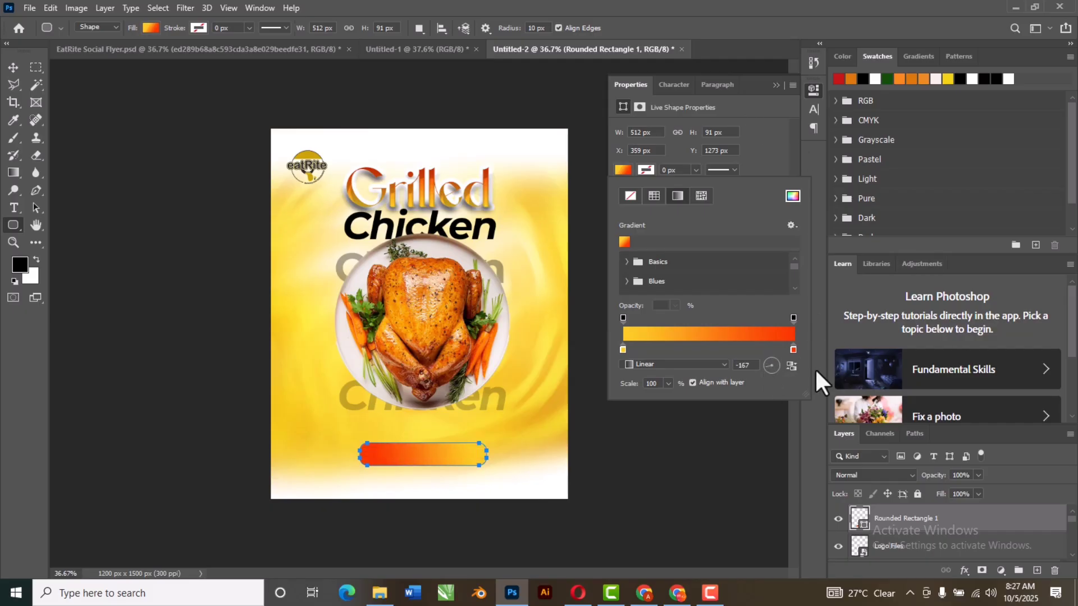
{"action": "left_click", "coordinate": [775, 84]}
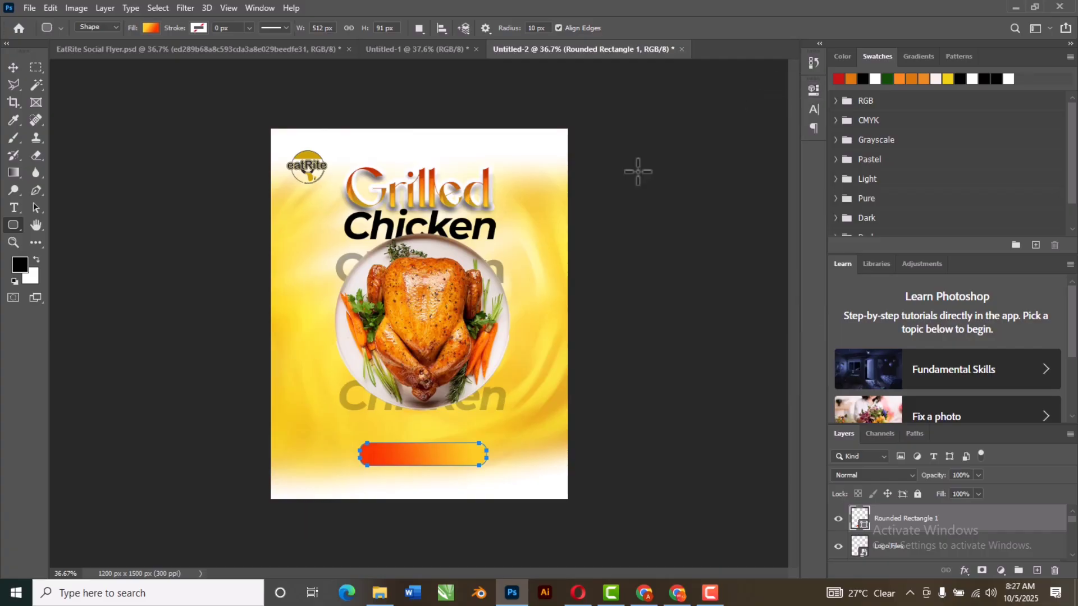
Step: Move the gradient rounded rectangle slightly upward below the plate and deselect it
{"action": "left_click", "coordinate": [13, 66]}
{"action": "left_click_drag", "start_coordinate": [462, 451], "coordinate": [462, 446]}
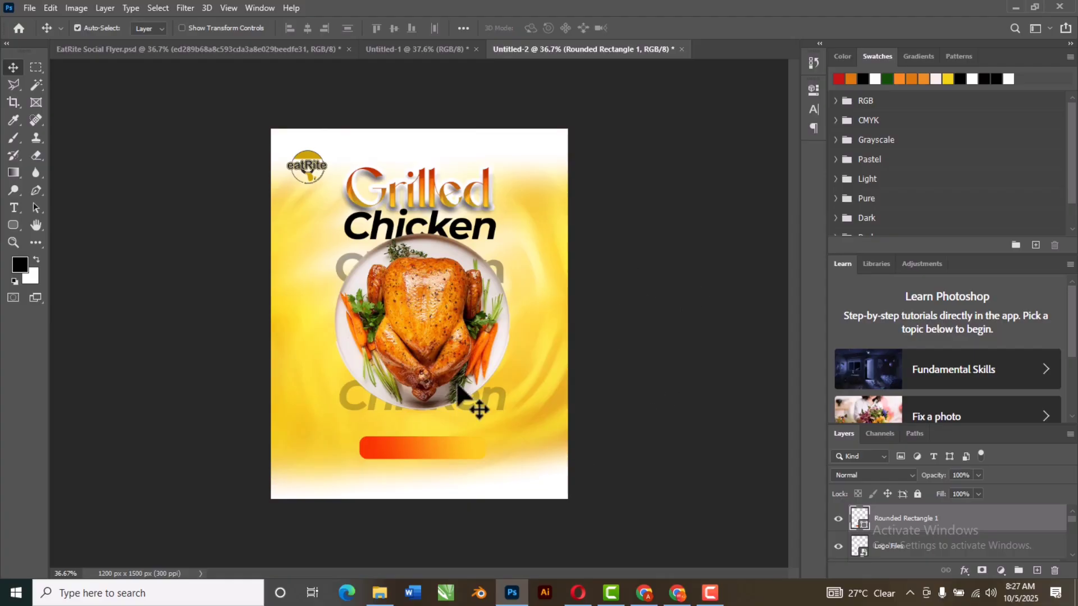
{"action": "left_click", "coordinate": [675, 355]}
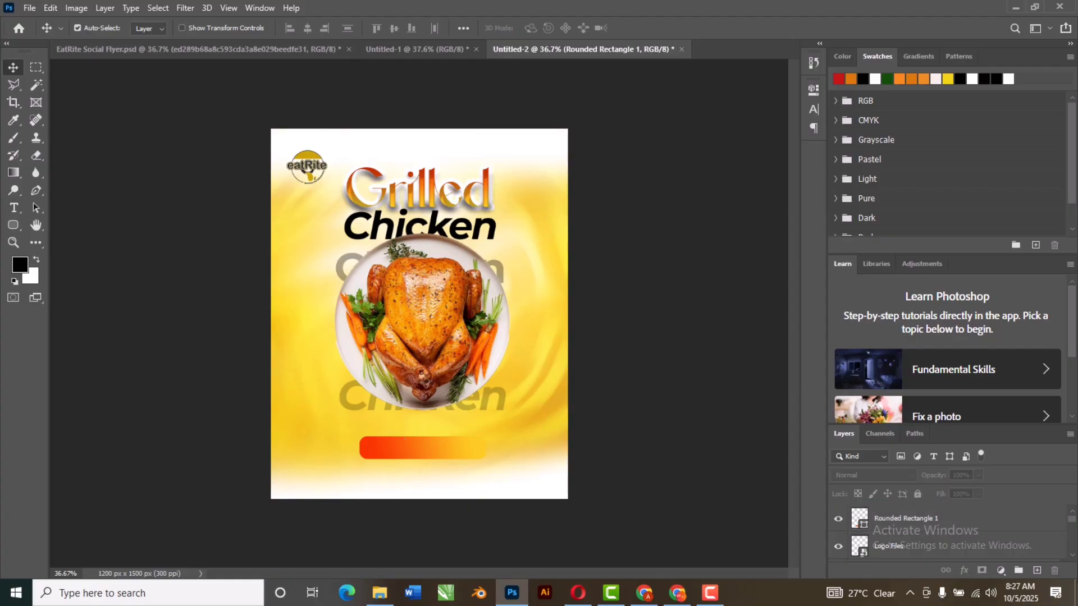
Step: Add the text "Order Now" on a new layer above the rounded rectangle and centre it on the button
{"action": "left_click", "coordinate": [972, 528]}
{"action": "left_click", "coordinate": [1037, 571]}
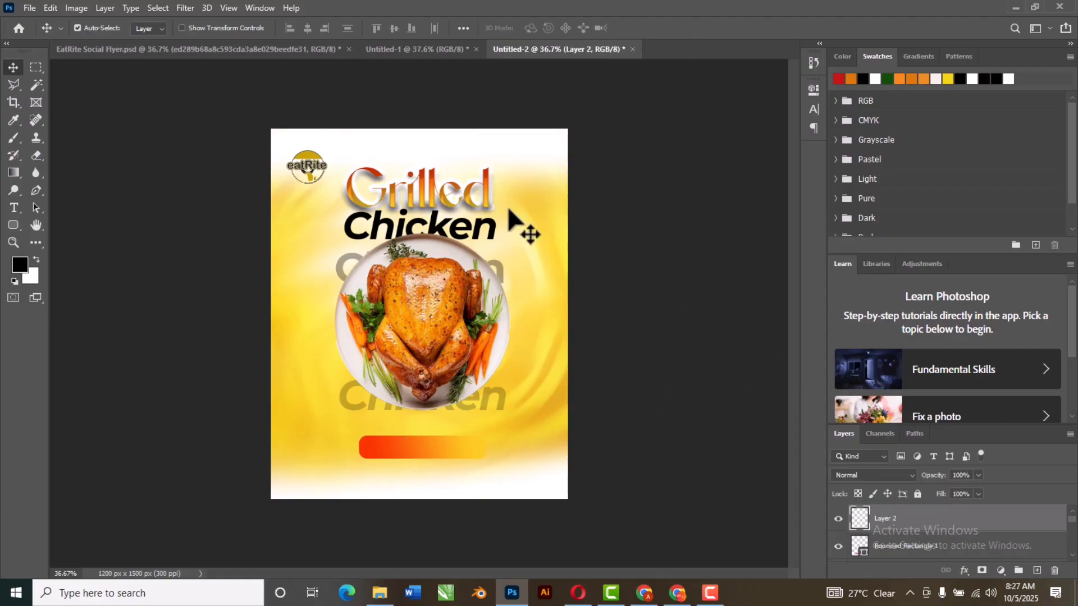
{"action": "left_click", "coordinate": [14, 208]}
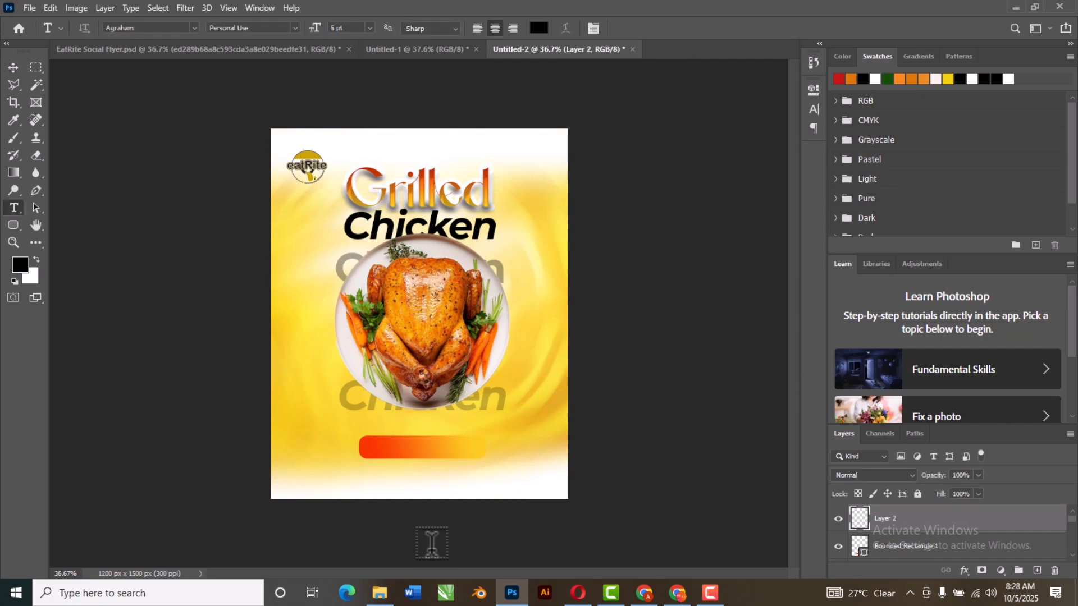
{"action": "left_click", "coordinate": [334, 476]}
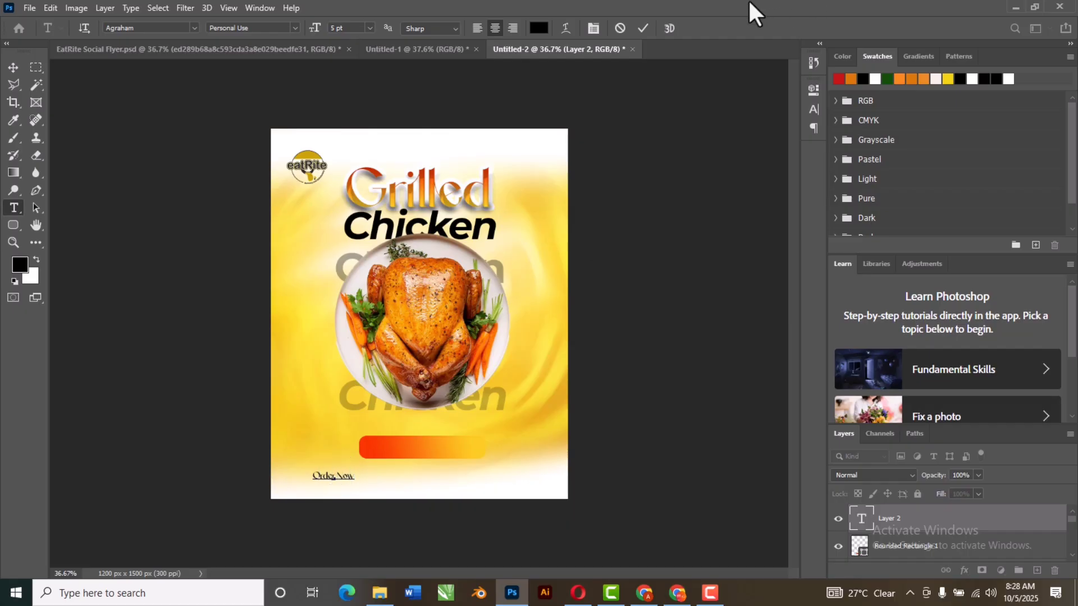
{"action": "left_click", "coordinate": [643, 28]}
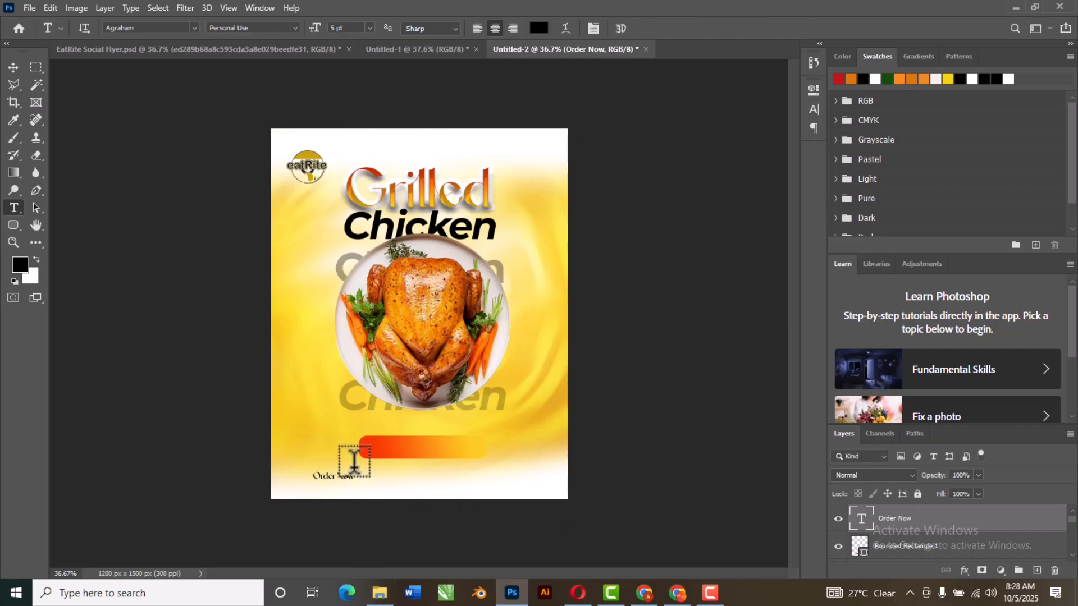
{"action": "key", "text": "v"}
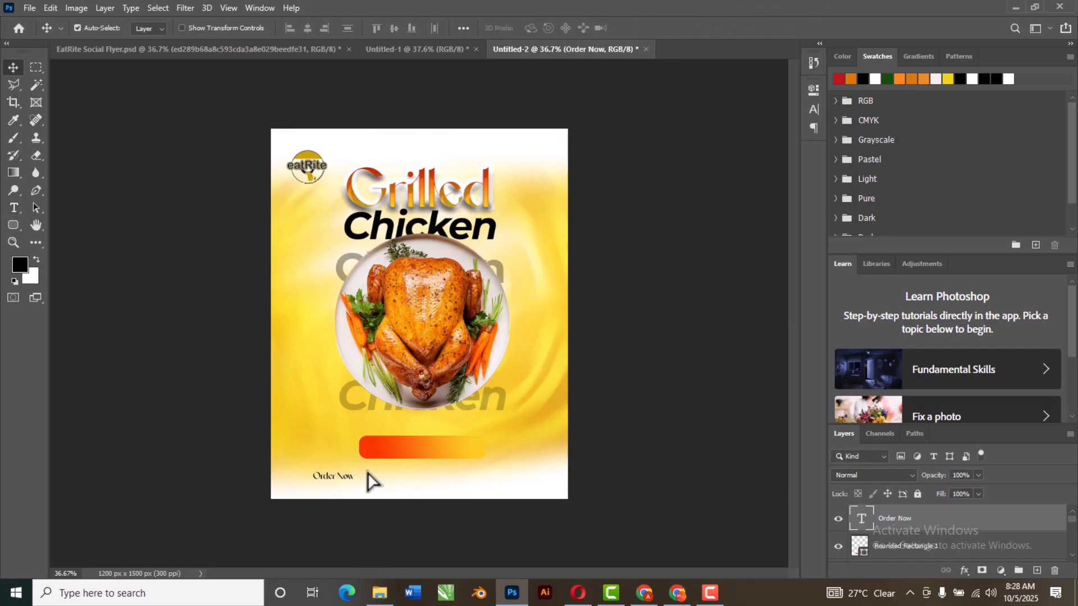
{"action": "left_click_drag", "start_coordinate": [352, 486], "coordinate": [439, 453]}
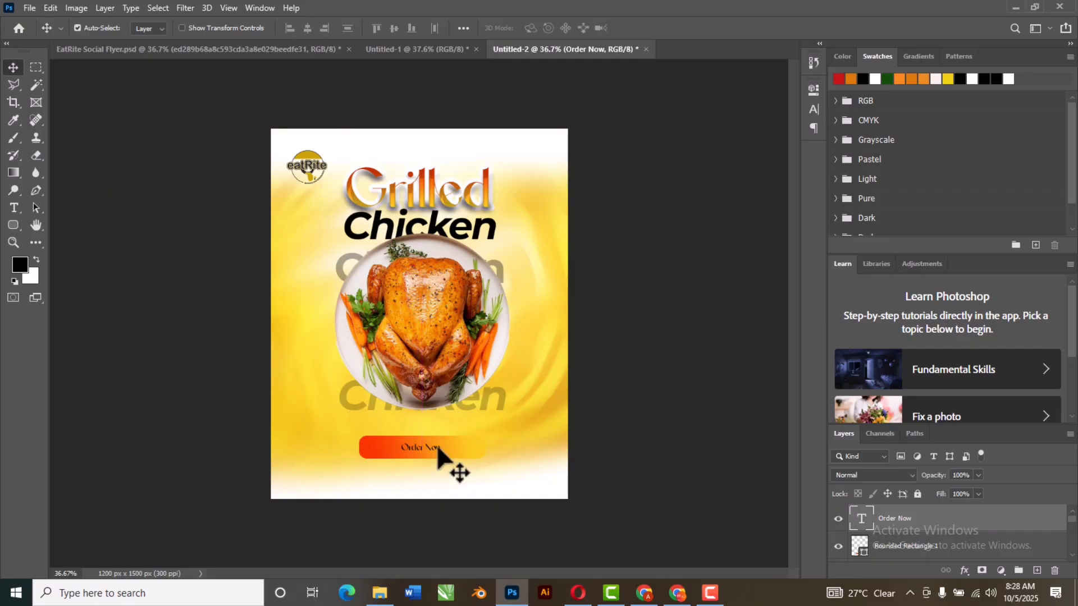
Step: Set the "Order Now" text to the Montserrat font in Bold style
{"action": "double_click", "coordinate": [865, 518]}
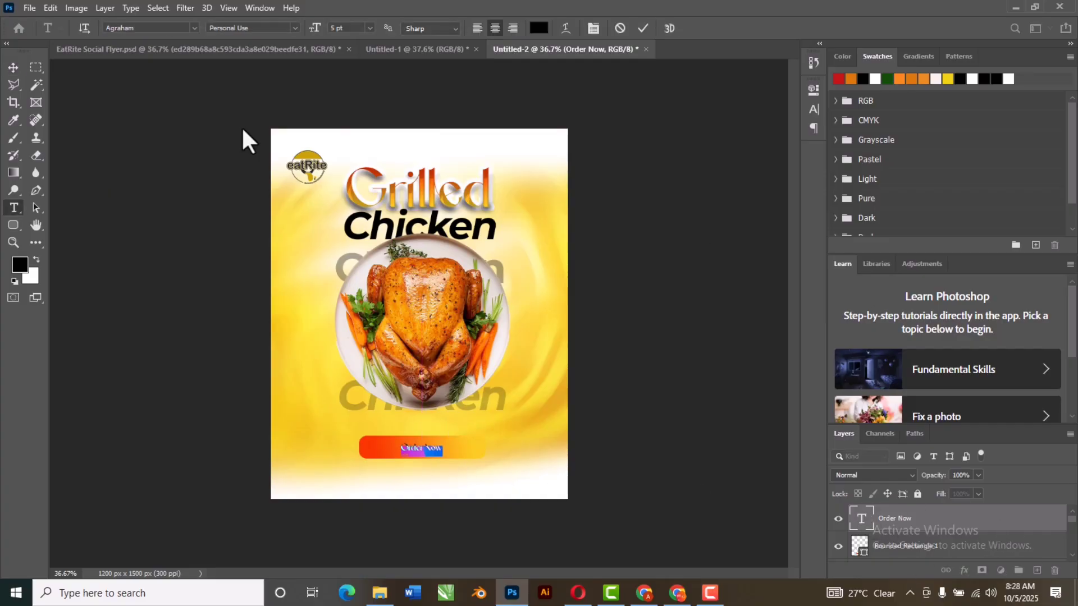
{"action": "left_click", "coordinate": [164, 27]}
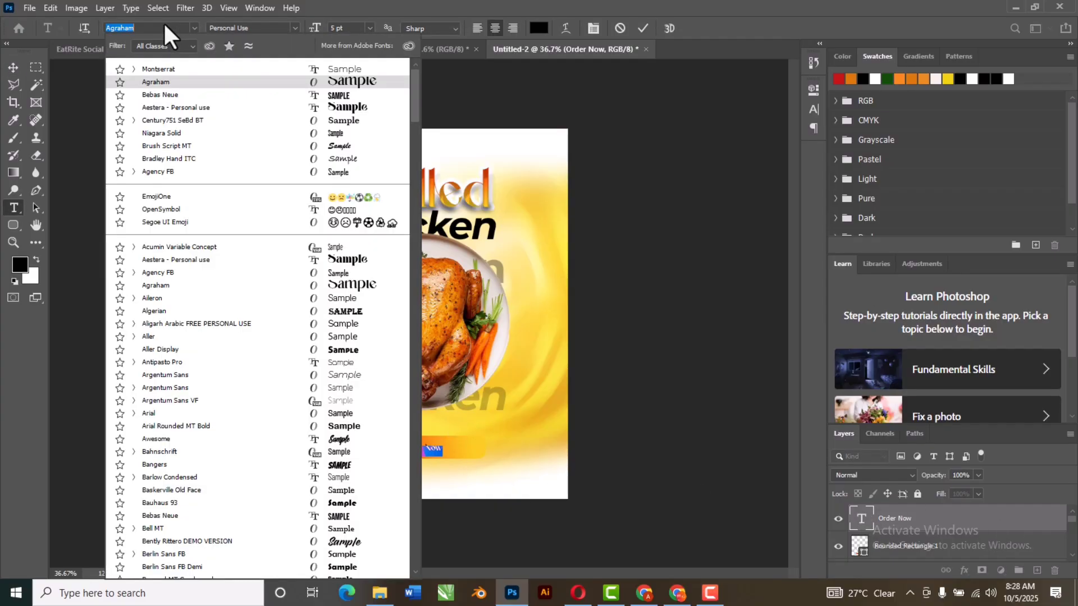
{"action": "left_click", "coordinate": [178, 69]}
{"action": "left_click", "coordinate": [294, 28]}
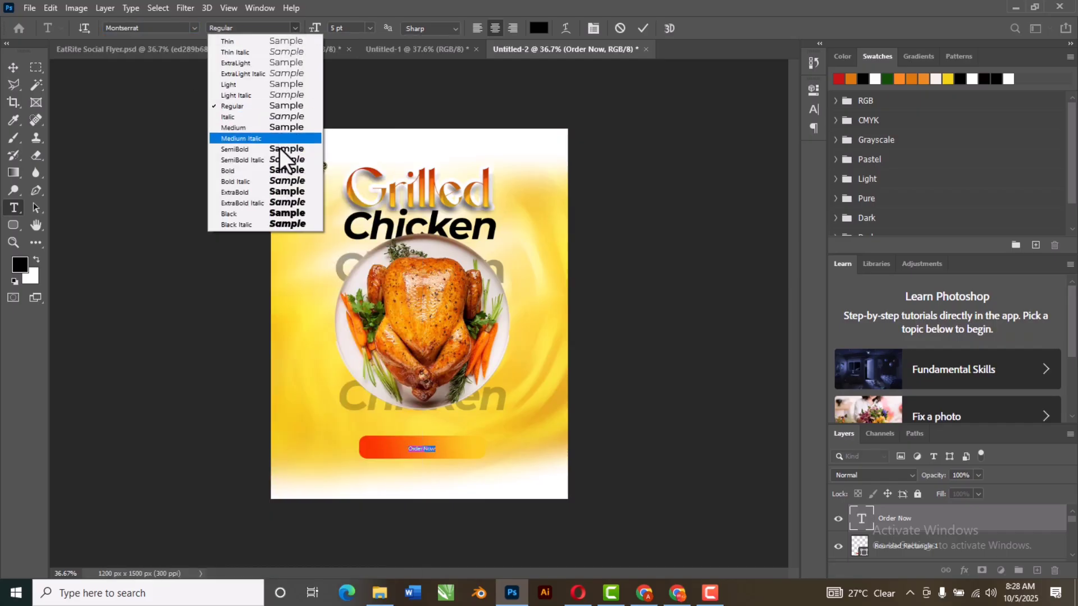
{"action": "left_click", "coordinate": [281, 171]}
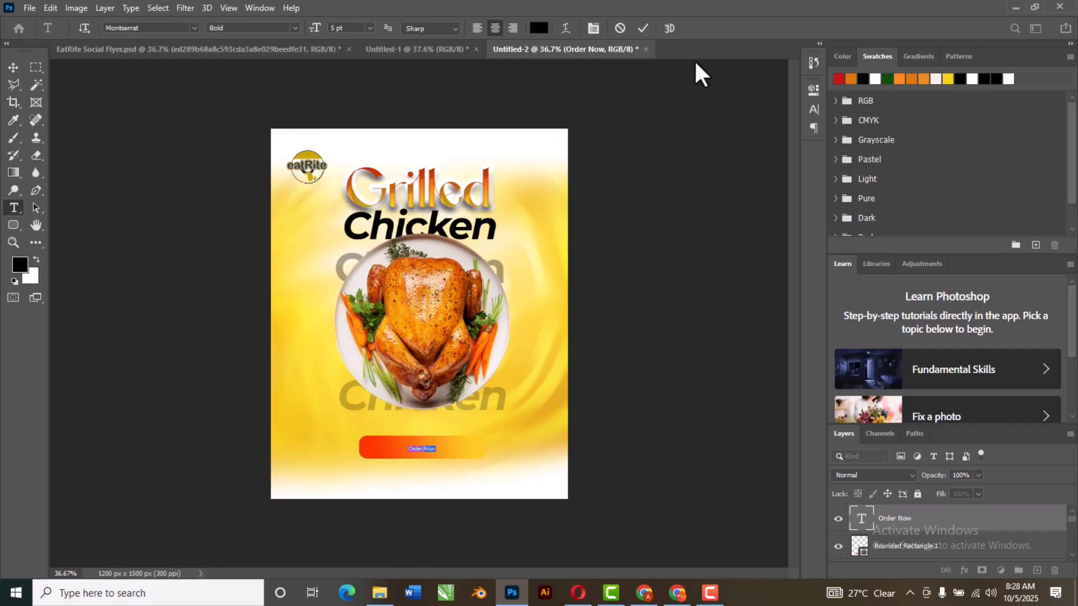
{"action": "left_click", "coordinate": [643, 28]}
{"action": "key", "text": "v"}
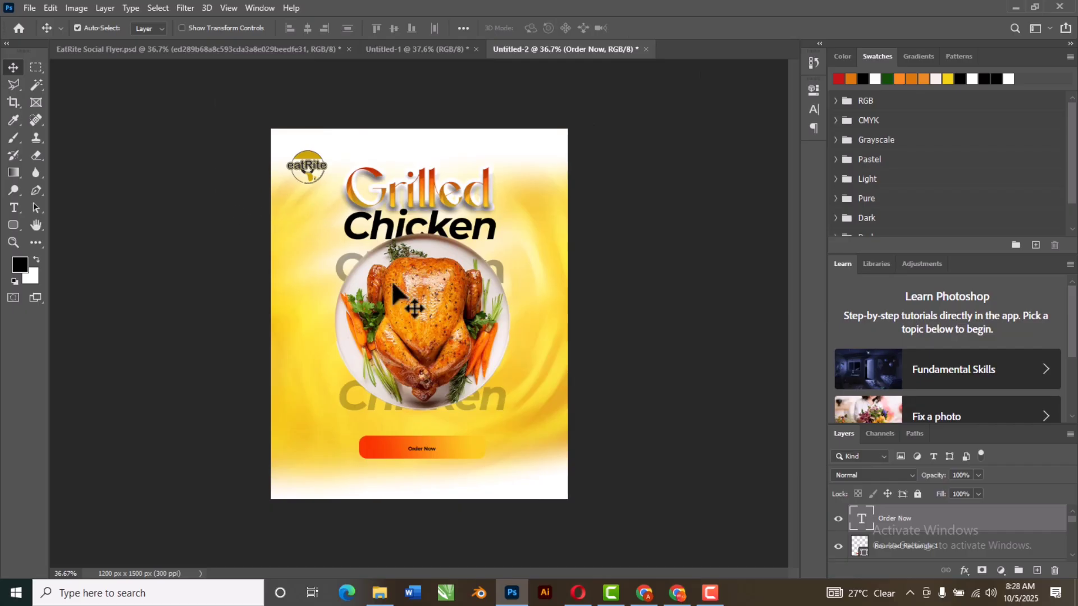
Step: Scale the "Order Now" text up from its centre to about 333% so it fills most of the button
{"action": "key", "text": "ctrl+t"}
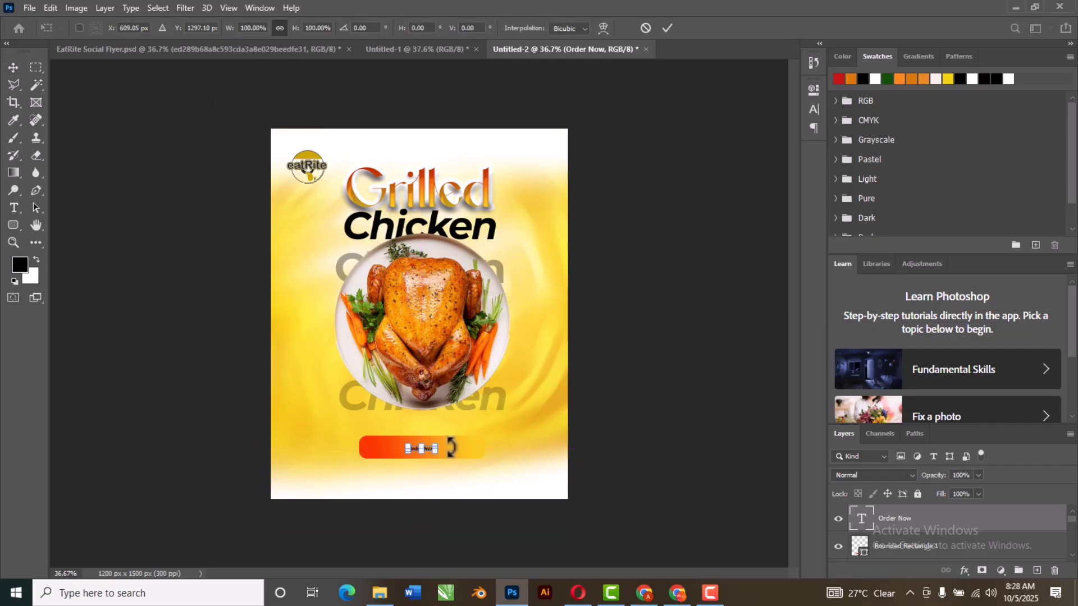
{"action": "left_click_drag", "start_coordinate": [437, 444], "coordinate": [468, 435]}
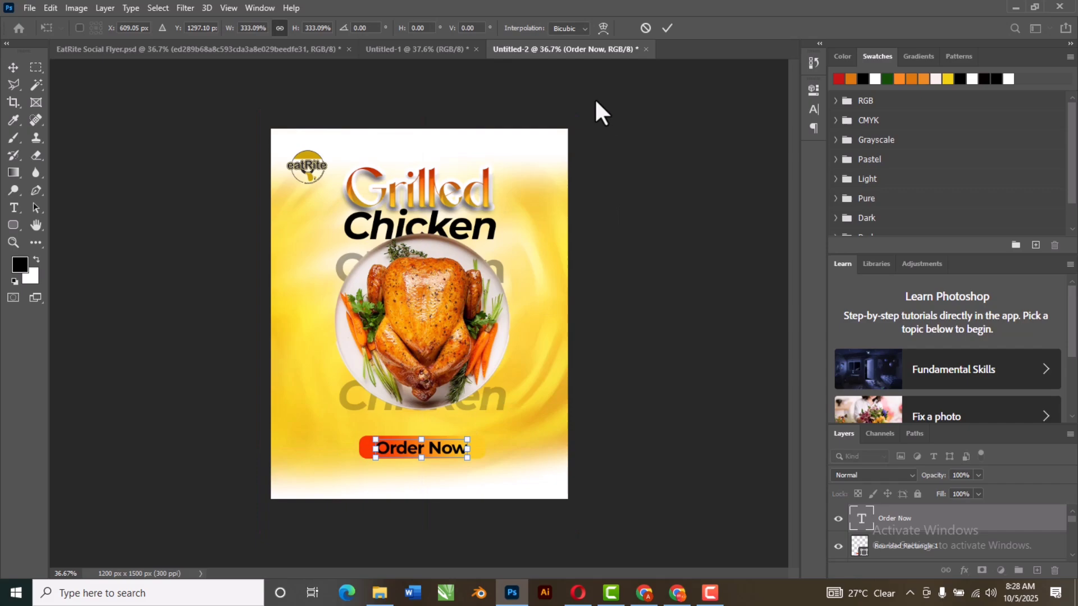
{"action": "left_click", "coordinate": [666, 28]}
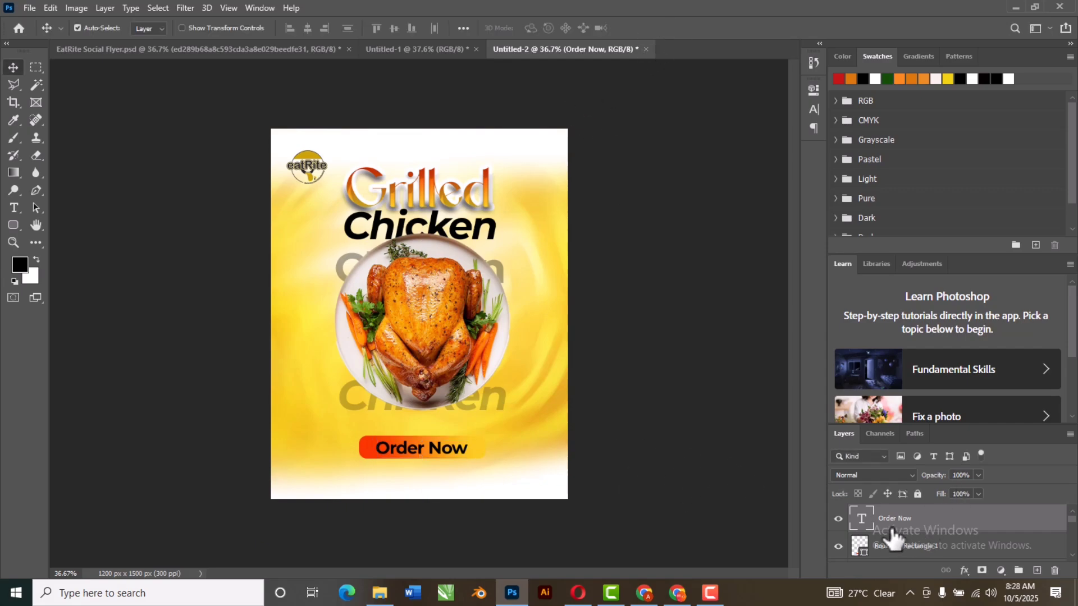
Step: Change the "Order Now" text colour to white (ffffff)
{"action": "double_click", "coordinate": [862, 517]}
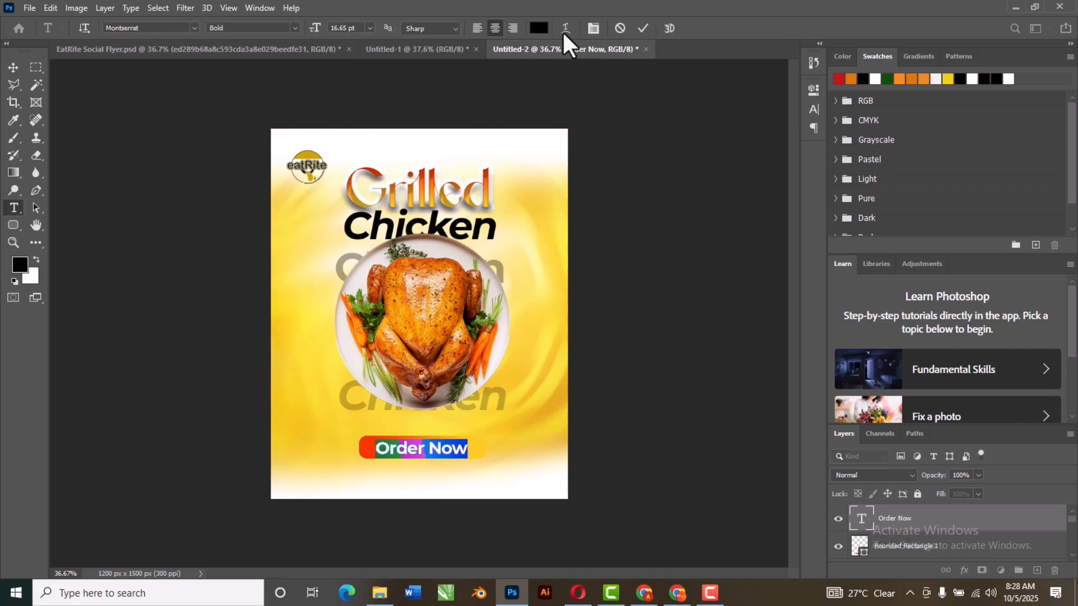
{"action": "left_click", "coordinate": [539, 28]}
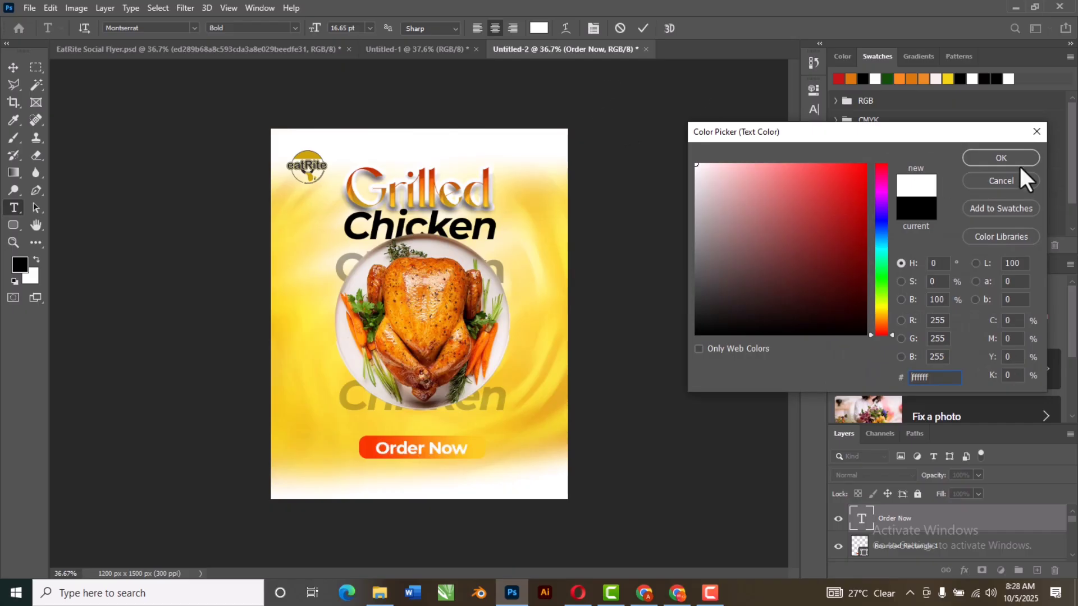
{"action": "left_click", "coordinate": [1004, 158]}
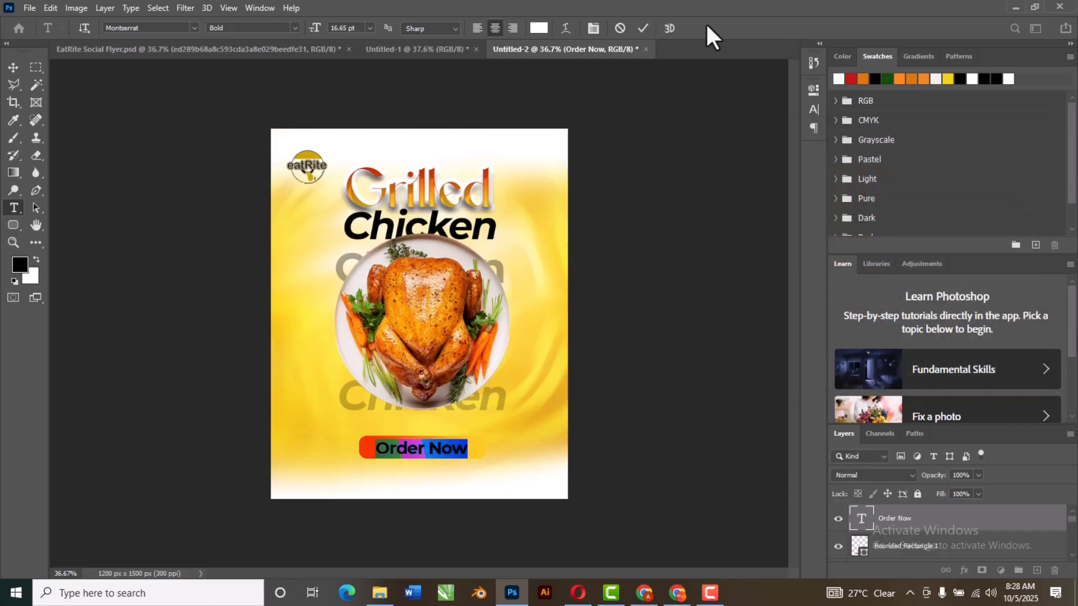
{"action": "left_click", "coordinate": [643, 28]}
{"action": "key", "text": "v"}
Step: Duplicate the gradient rounded rectangle horizontally to the right so it overlaps the original, and nudge the copy slightly left
{"action": "left_click", "coordinate": [371, 453]}
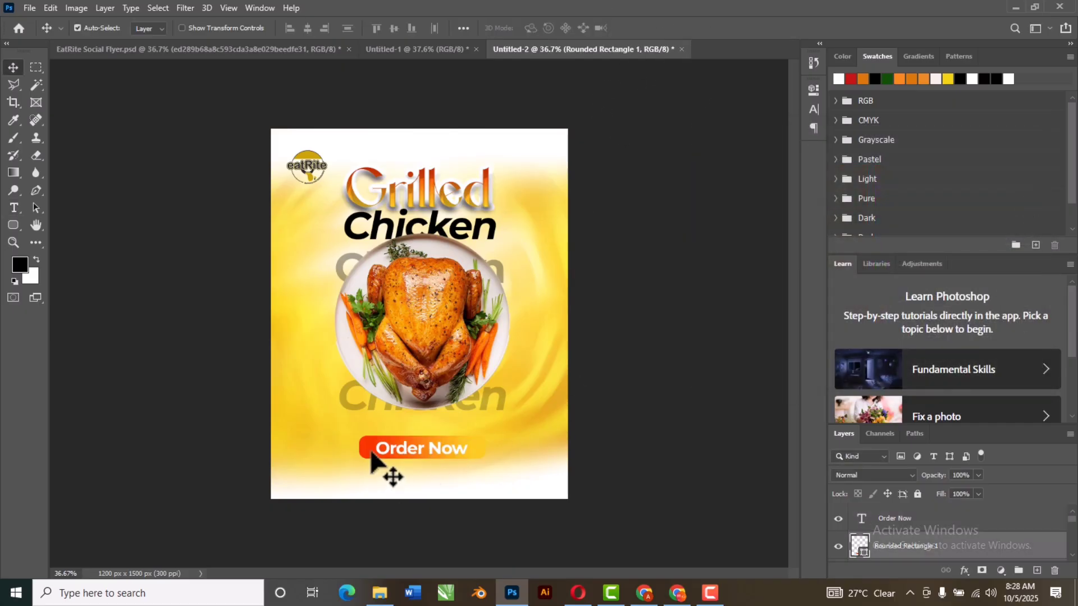
{"action": "left_click_drag", "start_coordinate": [378, 450], "coordinate": [441, 452]}
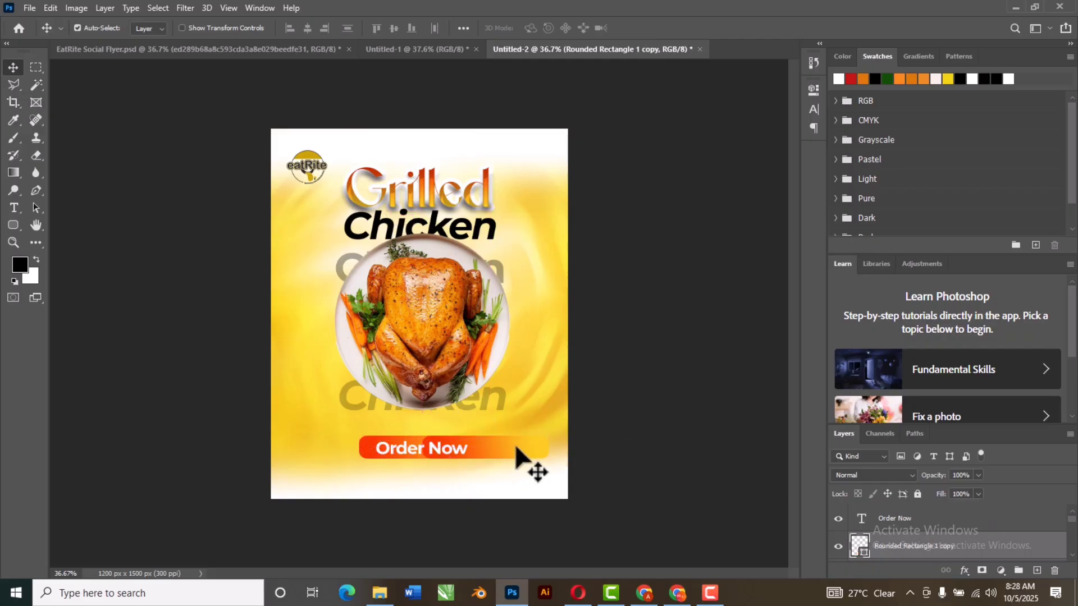
{"action": "left_click_drag", "start_coordinate": [518, 448], "coordinate": [524, 457]}
{"action": "scroll", "coordinate": [446, 449], "scroll_direction": "up", "scroll_amount": 8}
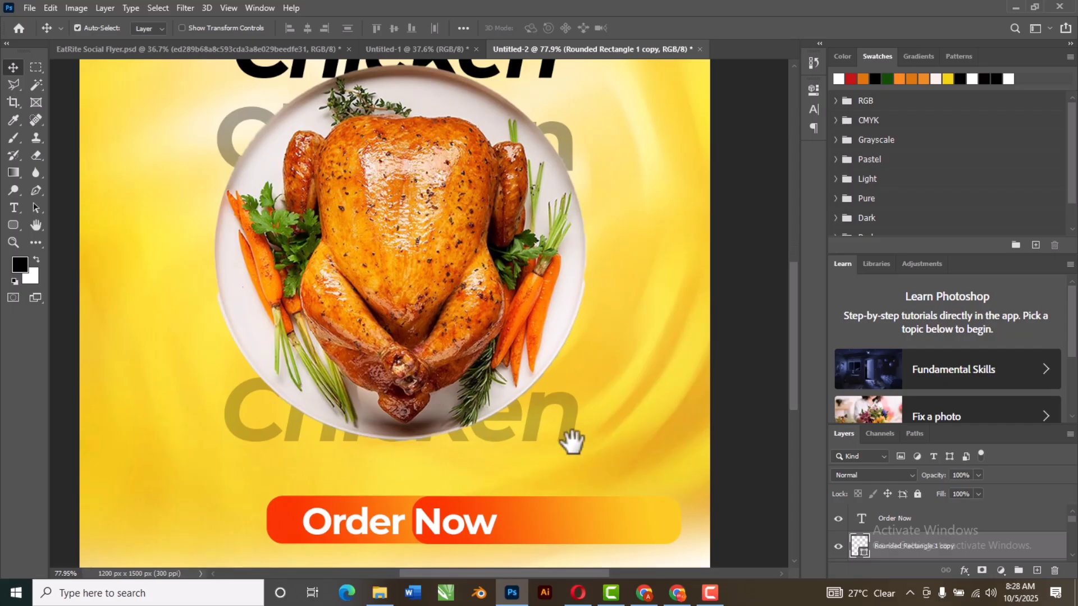
{"action": "scroll", "coordinate": [566, 438], "scroll_direction": "down", "scroll_amount": 5}
{"action": "left_click_drag", "start_coordinate": [553, 338], "coordinate": [553, 342]}
{"action": "key", "text": "Left"}
{"action": "key", "text": "Left"}
{"action": "key", "text": "Left"}
{"action": "key", "text": "Left"}
{"action": "key", "text": "Left"}
{"action": "key", "text": "Left"}
{"action": "key", "text": "Left"}
{"action": "key", "text": "Left"}
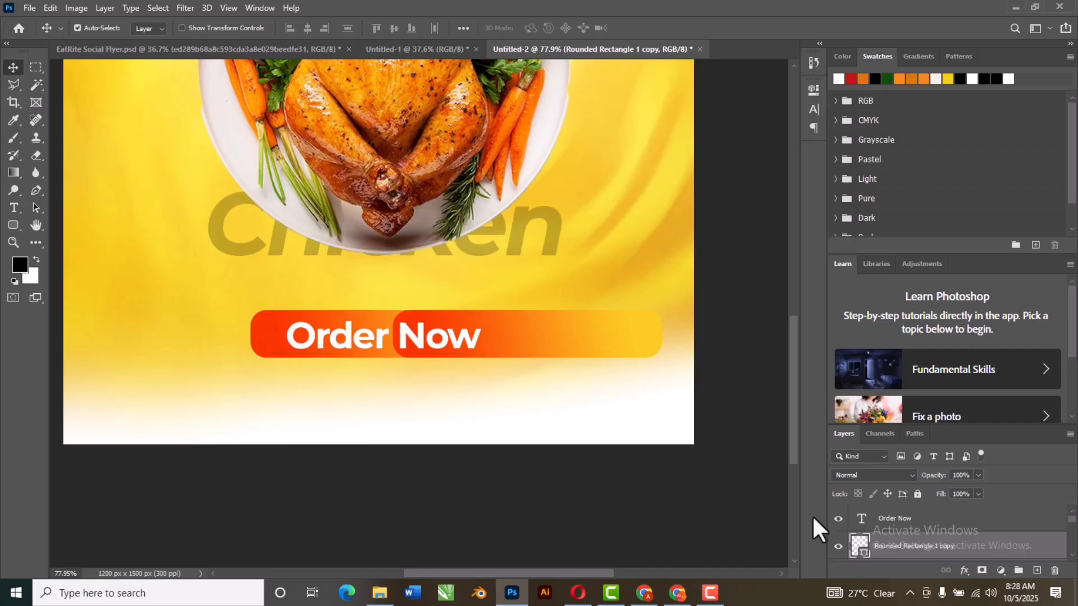
Step: Add a layer mask to the copied rectangle and fade out its right end with a large soft black brush
{"action": "left_click", "coordinate": [982, 571]}
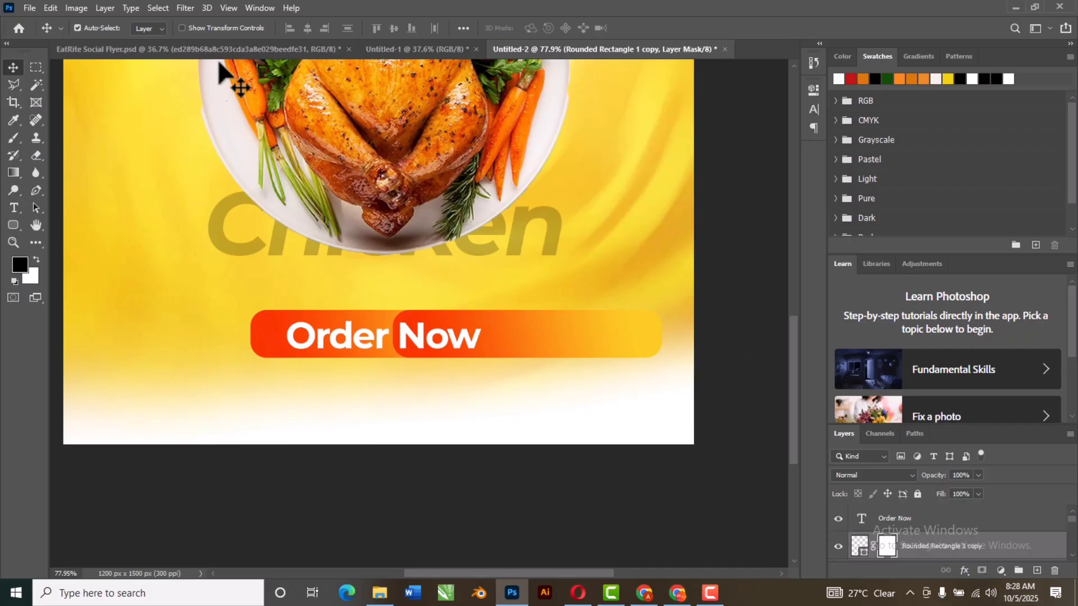
{"action": "left_click", "coordinate": [15, 134]}
{"action": "mouse_move", "coordinate": [681, 324]}
{"action": "left_mouse_down"}
{"action": "mouse_move", "coordinate": [677, 299]}
{"action": "mouse_move", "coordinate": [661, 336]}
{"action": "mouse_move", "coordinate": [628, 322]}
{"action": "mouse_move", "coordinate": [607, 277]}
{"action": "mouse_move", "coordinate": [550, 249]}
{"action": "left_mouse_up"}
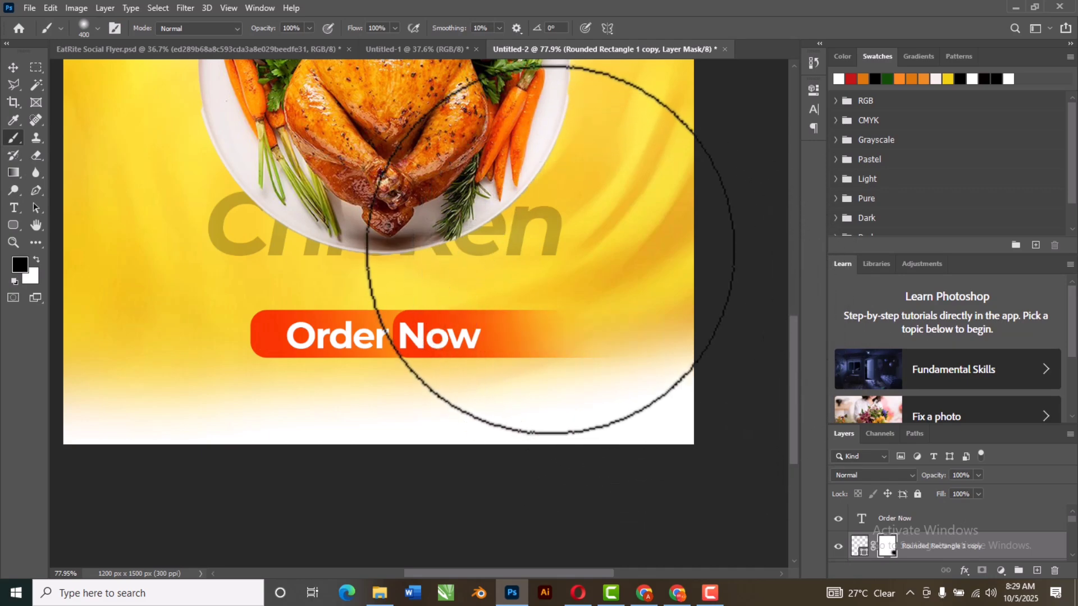
Step: Reduce the mask brush to 175 px and fade out more of the copied rectangle's lower right end beyond the button
{"action": "key", "text": "bracketleft"}
{"action": "key", "text": "bracketleft"}
{"action": "key", "text": "bracketleft"}
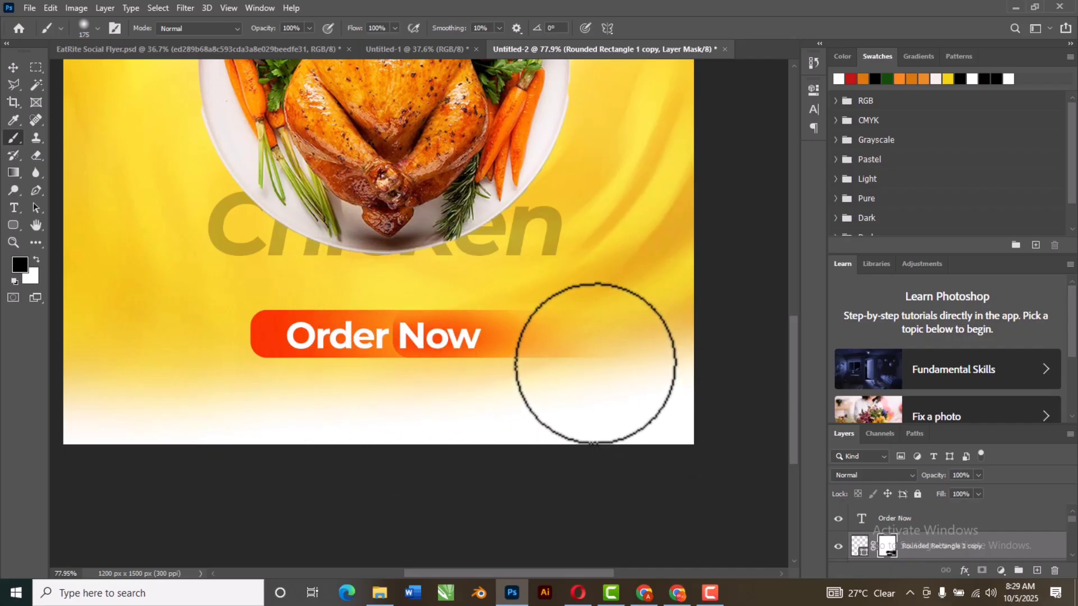
{"action": "mouse_move", "coordinate": [585, 356]}
{"action": "left_mouse_down"}
{"action": "mouse_move", "coordinate": [557, 340]}
{"action": "mouse_move", "coordinate": [551, 283]}
{"action": "mouse_move", "coordinate": [550, 343]}
{"action": "mouse_move", "coordinate": [501, 395]}
{"action": "left_mouse_up"}
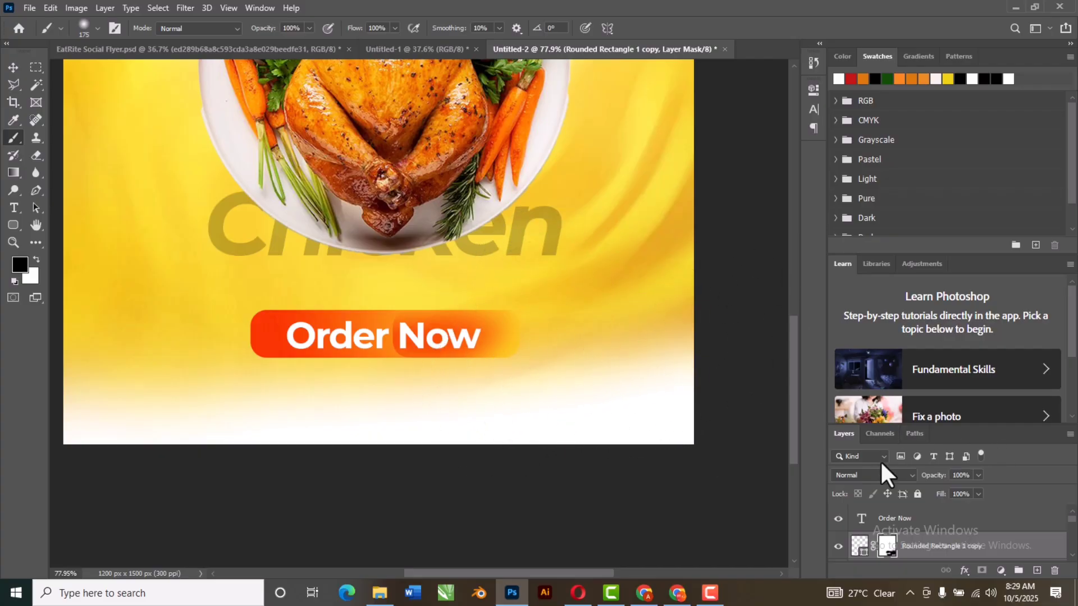
Step: Set the blend mode of the copied rounded rectangle to Difference
{"action": "left_click", "coordinate": [860, 545]}
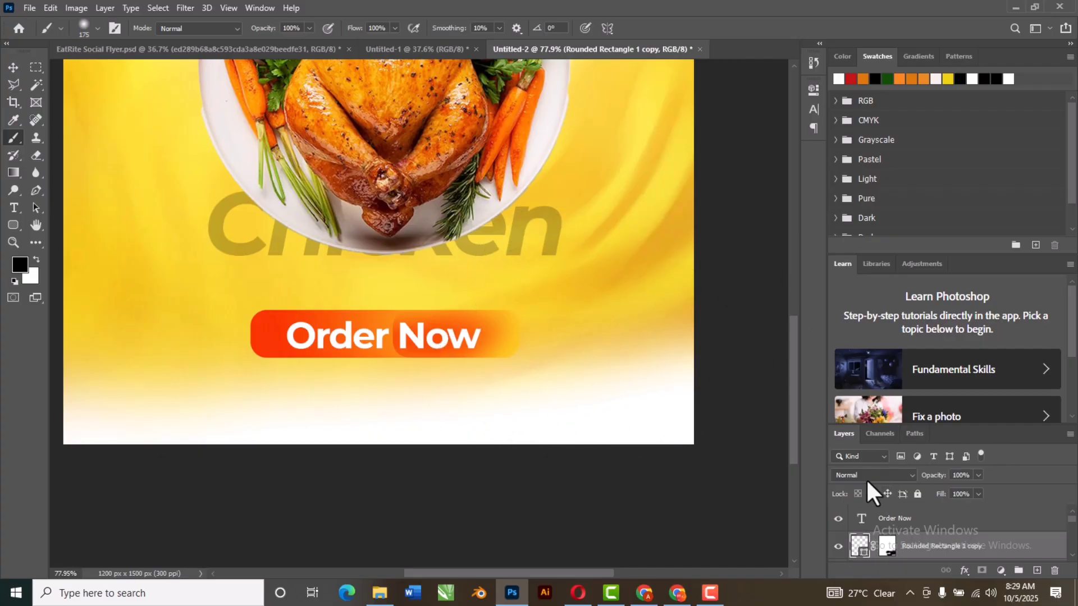
{"action": "left_click", "coordinate": [867, 477]}
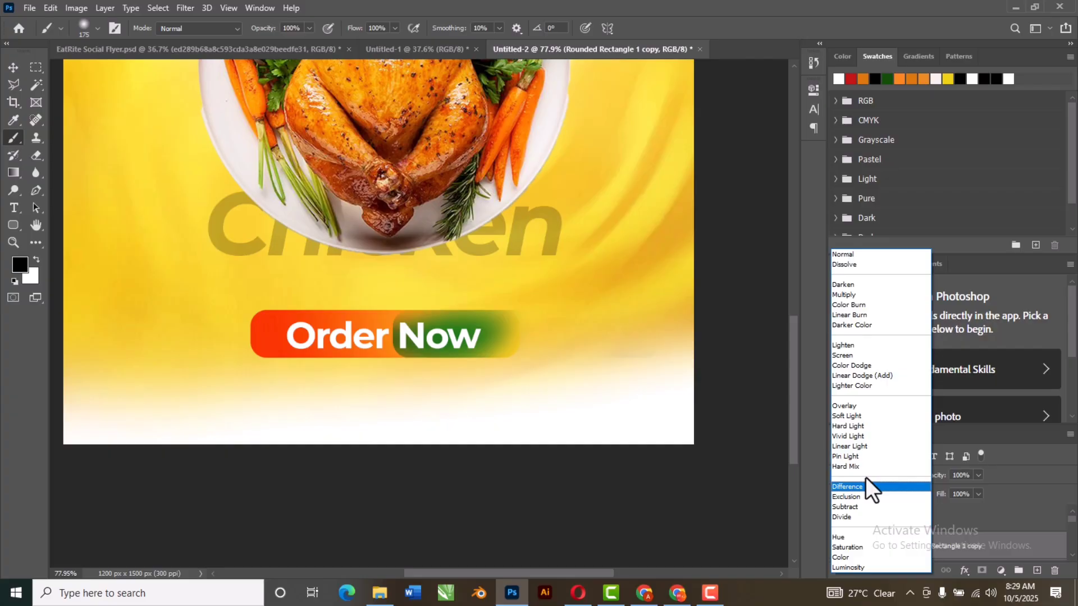
{"action": "left_click", "coordinate": [866, 486]}
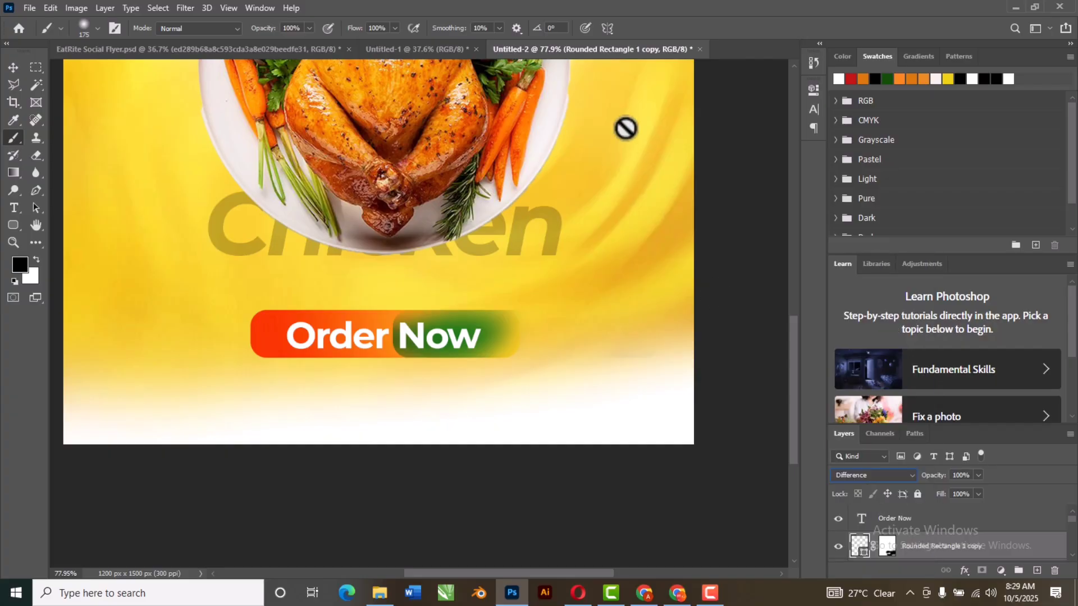
{"action": "left_click", "coordinate": [13, 68]}
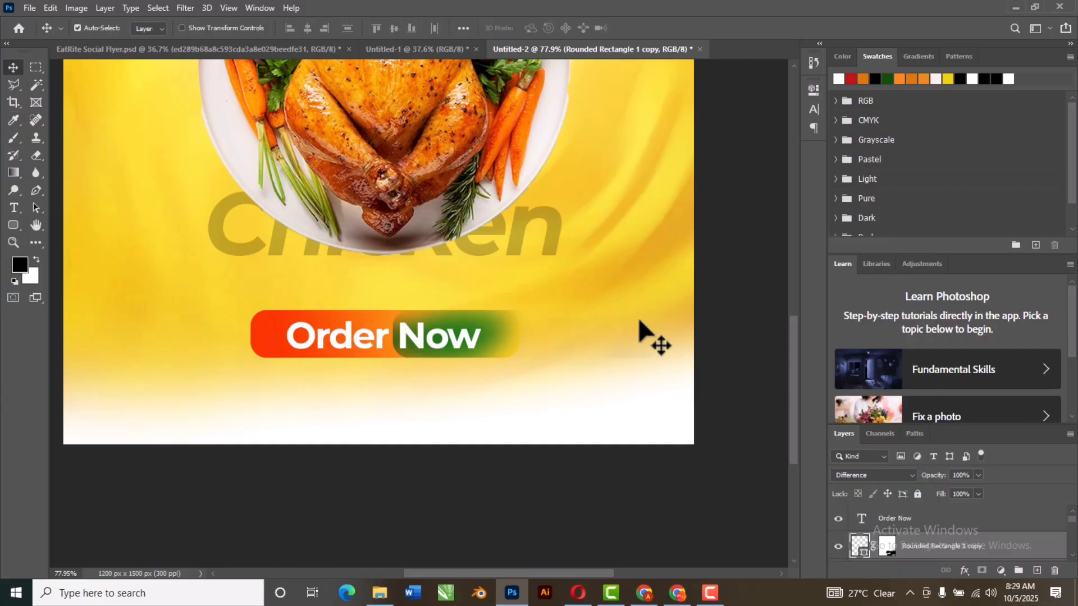
{"action": "left_click_drag", "start_coordinate": [502, 341], "coordinate": [505, 344]}
{"action": "scroll", "coordinate": [519, 366], "scroll_direction": "down", "scroll_amount": 5}
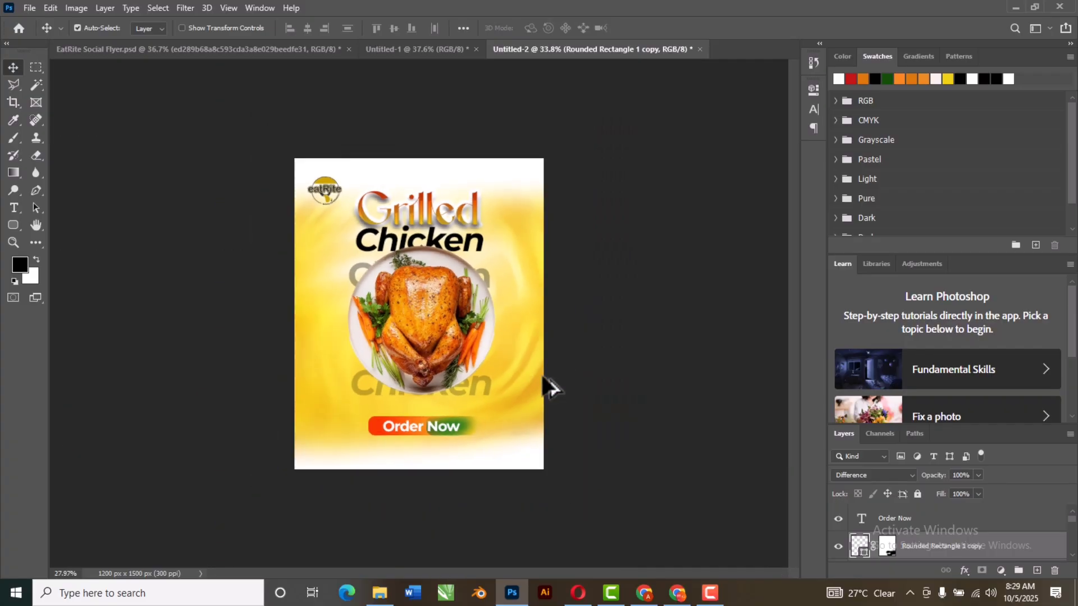
{"action": "left_click", "coordinate": [639, 325]}
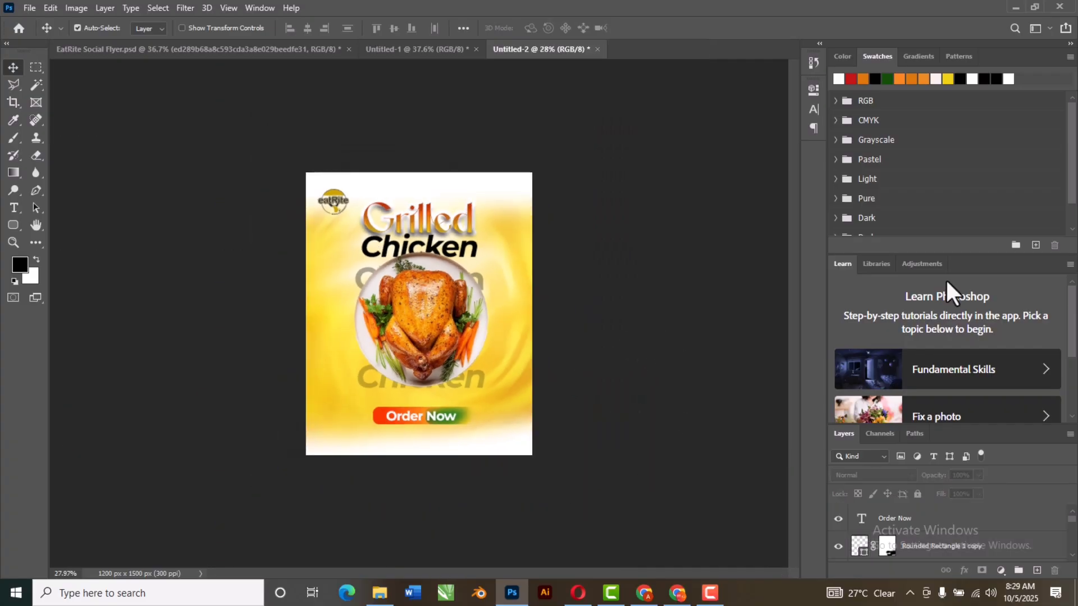
Step: Check the button overlay's blend mode in EatRite Social Flyer.psd and set the copied rectangle in Untitled-2 to Subtract
{"action": "left_click", "coordinate": [177, 49]}
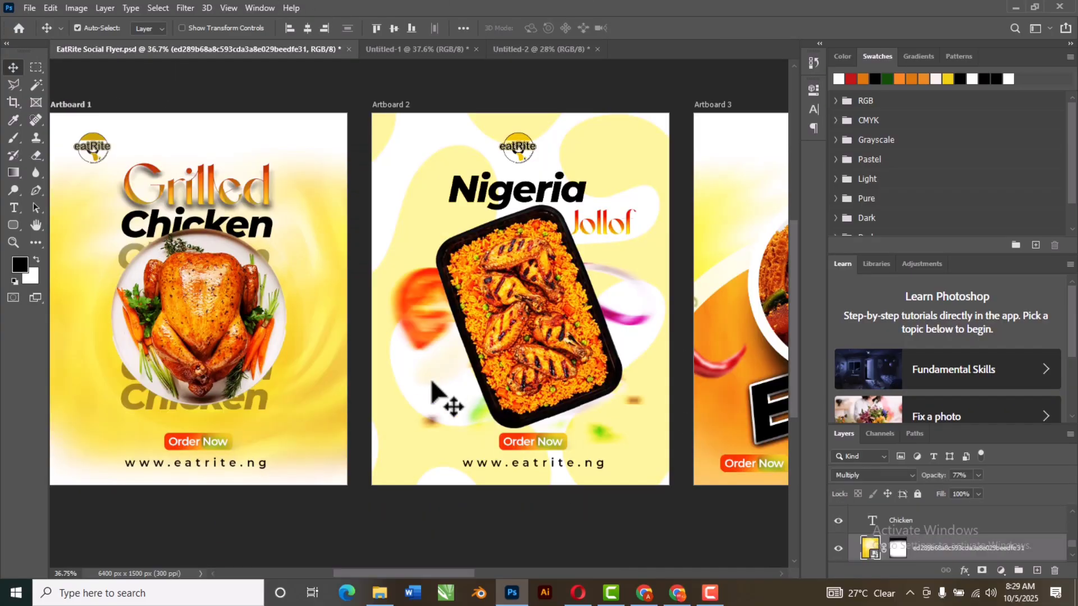
{"action": "left_click", "coordinate": [213, 443]}
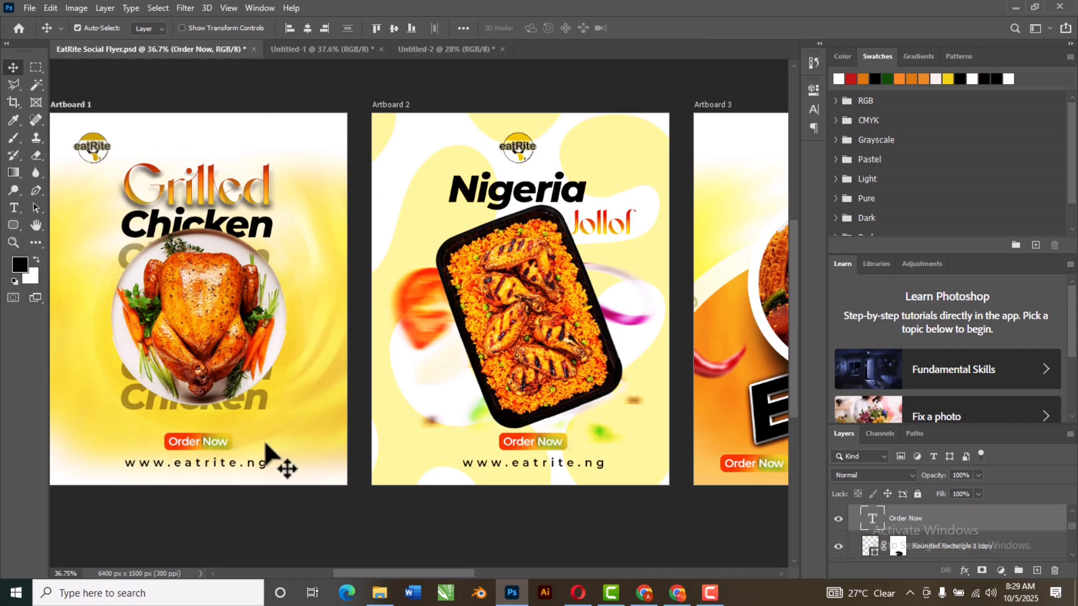
{"action": "left_click", "coordinate": [230, 442]}
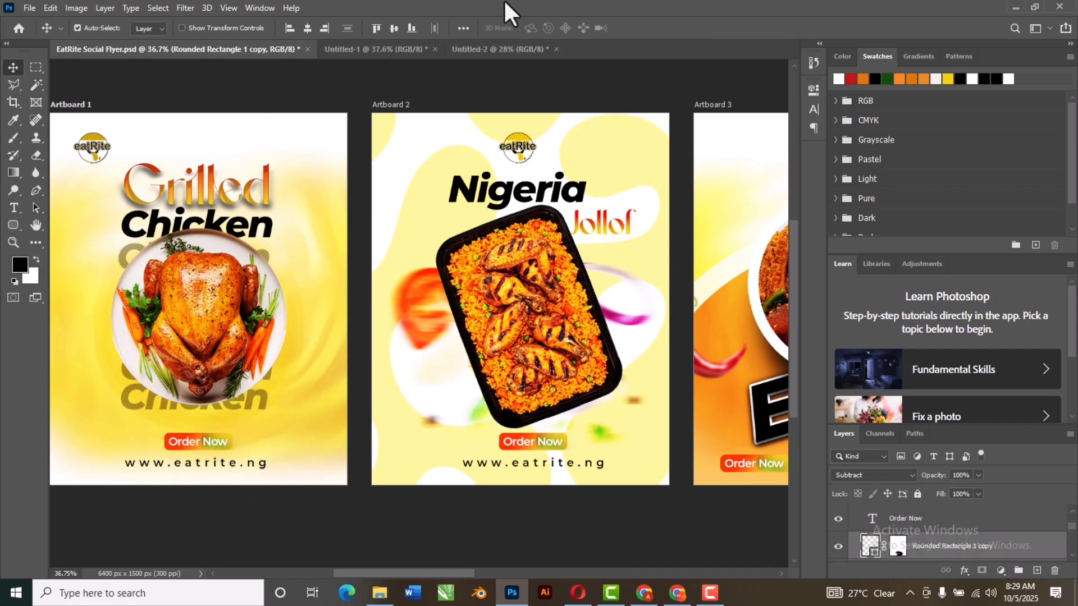
{"action": "left_click", "coordinate": [487, 49]}
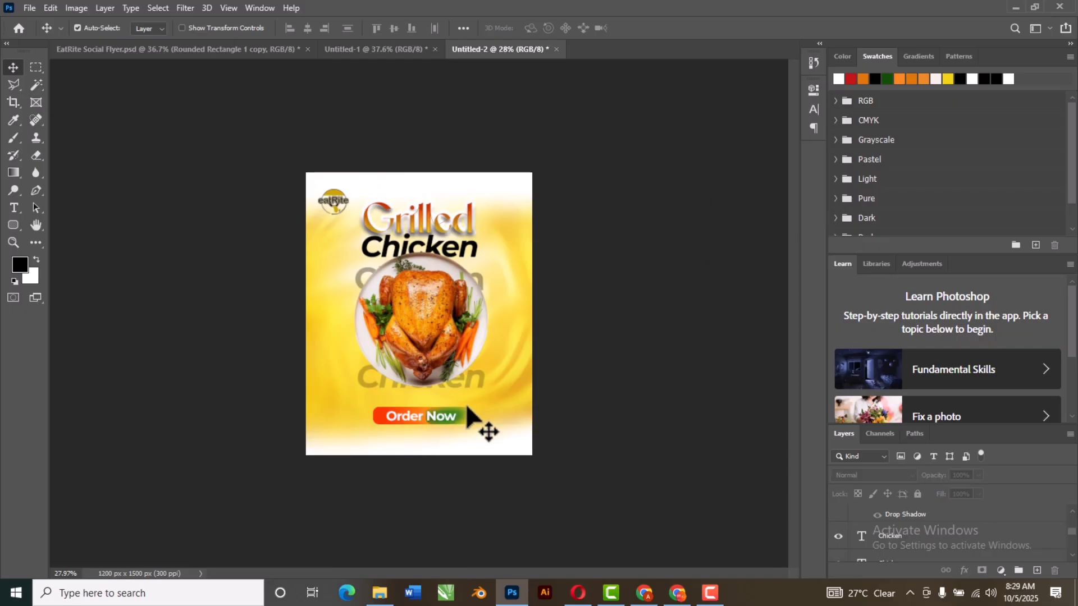
{"action": "left_click", "coordinate": [466, 410]}
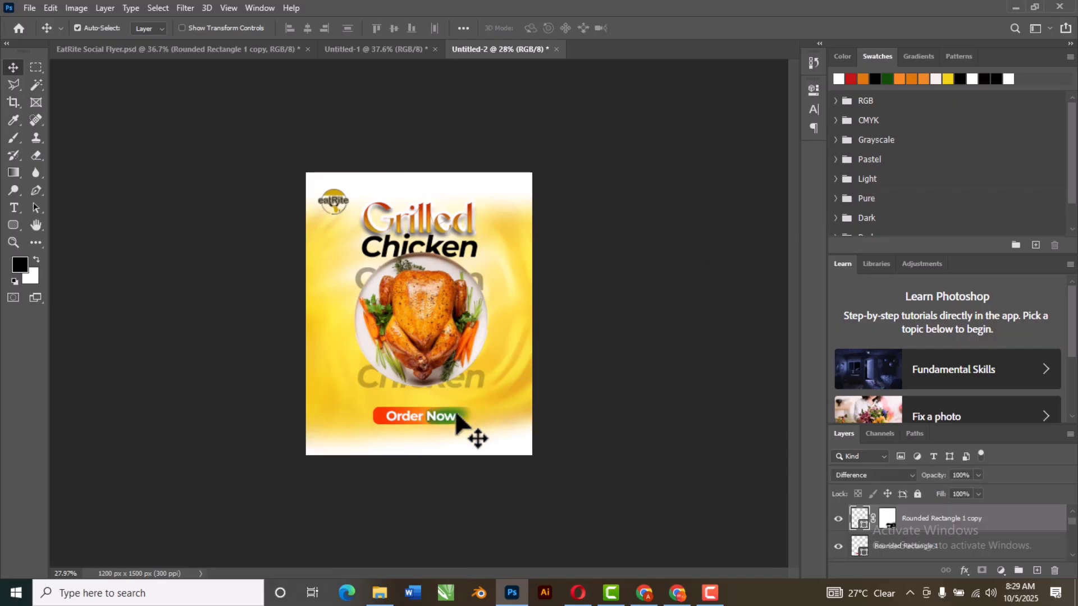
{"action": "left_click", "coordinate": [864, 475]}
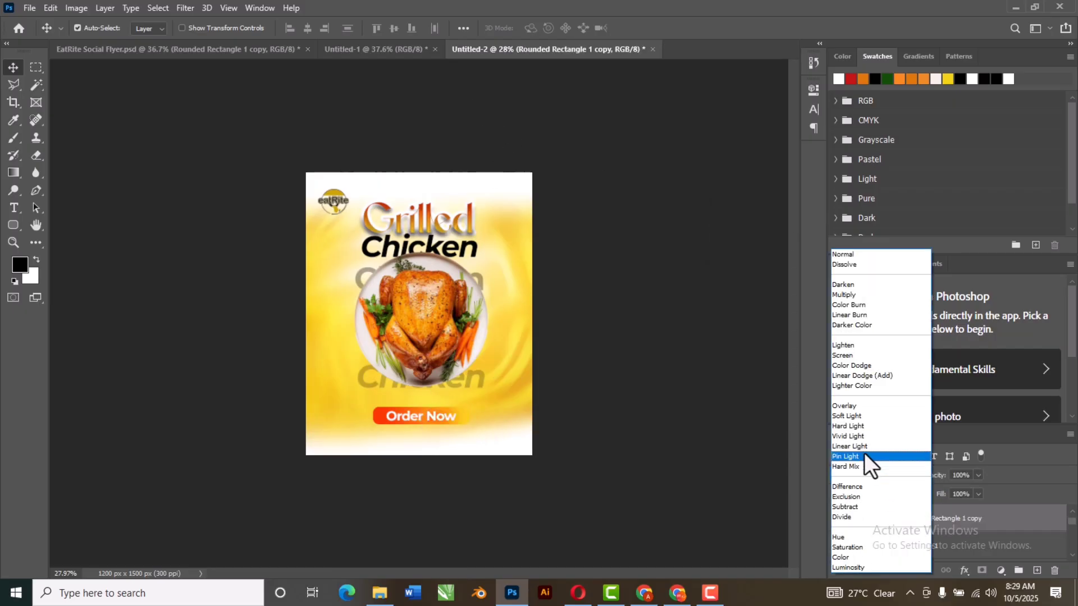
{"action": "left_click", "coordinate": [864, 506]}
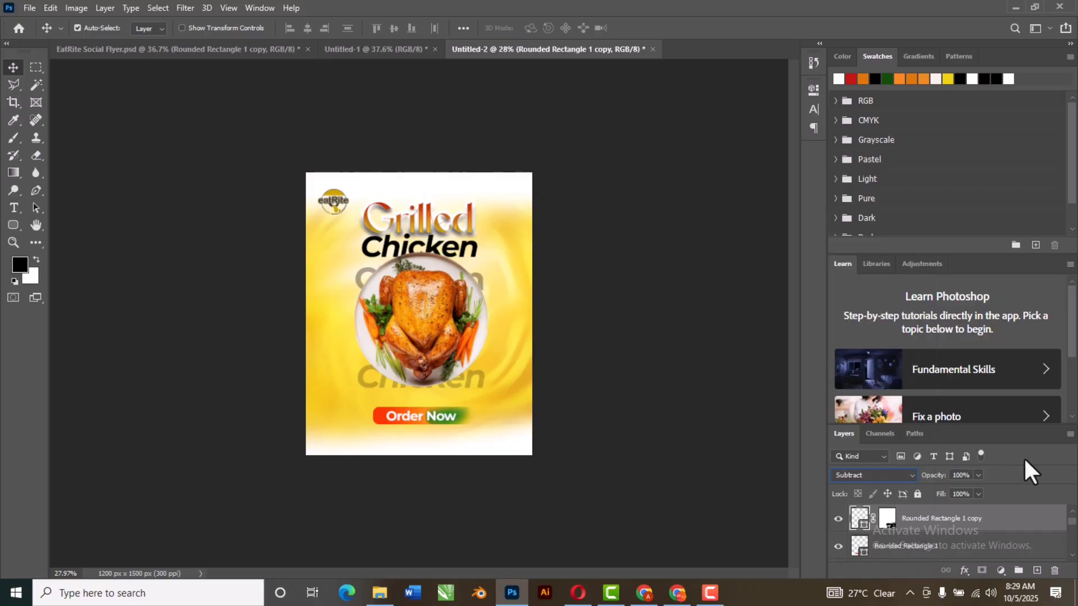
Step: Lower the copied rectangle's opacity to 58%
{"action": "left_click", "coordinate": [978, 475]}
{"action": "left_click_drag", "start_coordinate": [973, 490], "coordinate": [951, 491]}
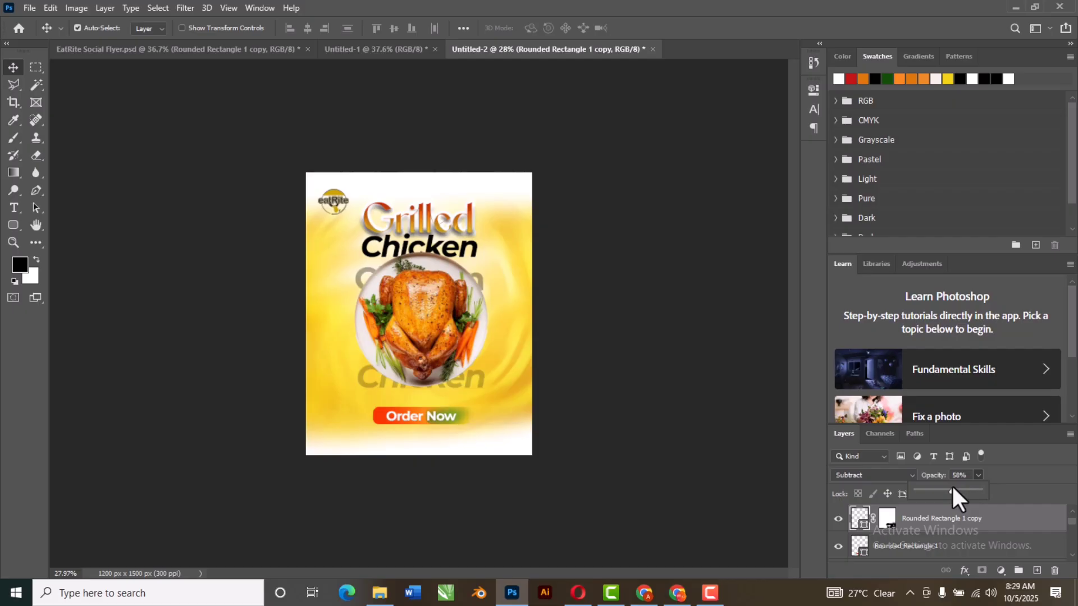
{"action": "left_click", "coordinate": [692, 393]}
Step: Nudge the copied rounded rectangle slightly left behind the word "Now" and deselect it
{"action": "scroll", "coordinate": [387, 430], "scroll_direction": "up", "scroll_amount": 3}
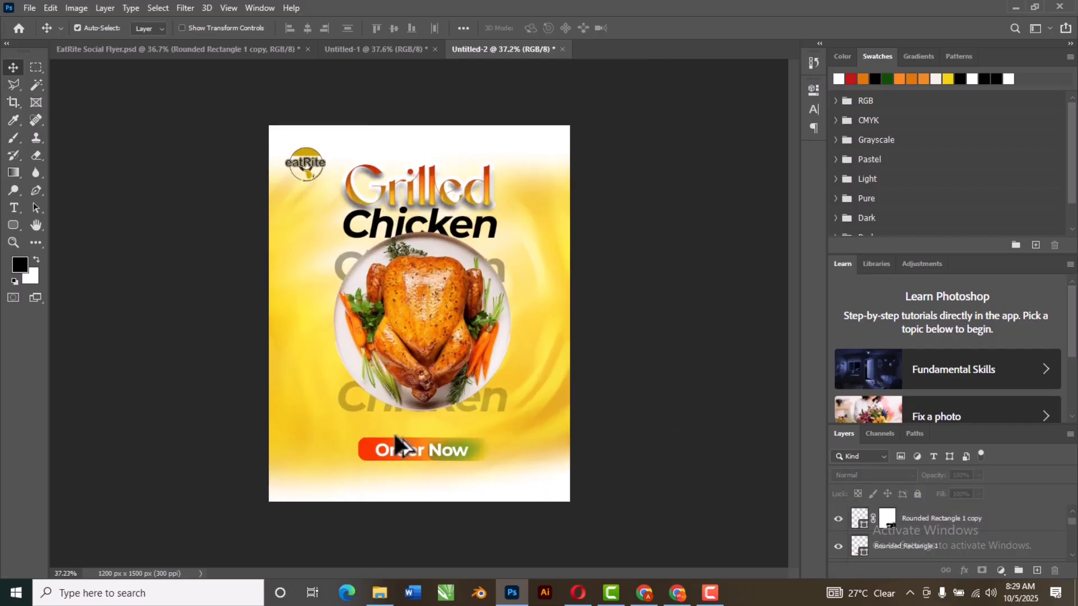
{"action": "scroll", "coordinate": [456, 387], "scroll_direction": "down", "scroll_amount": 3}
{"action": "scroll", "coordinate": [422, 443], "scroll_direction": "up", "scroll_amount": 5}
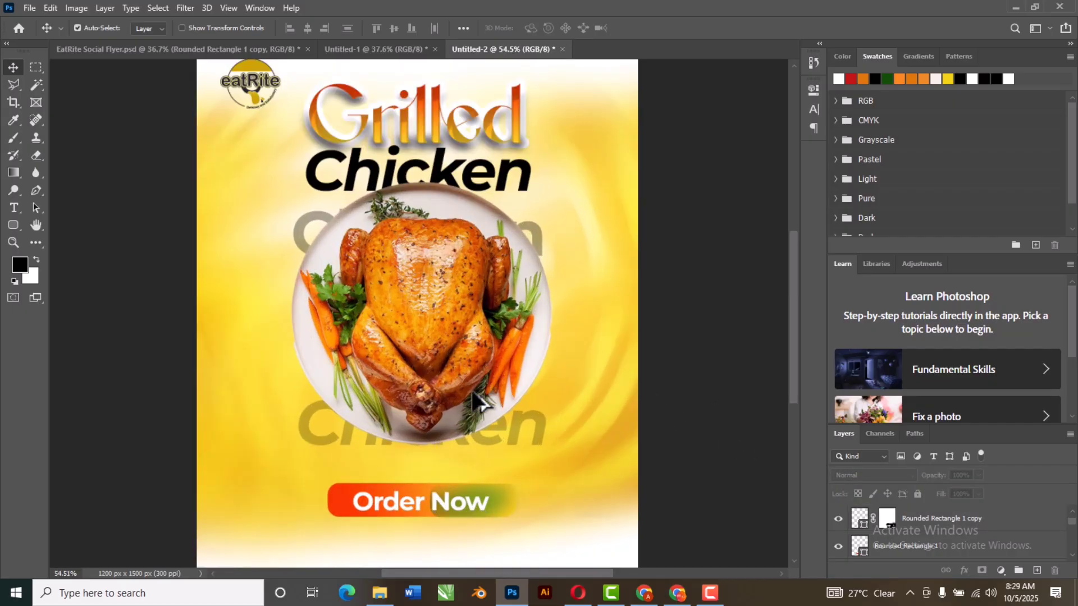
{"action": "scroll", "coordinate": [477, 404], "scroll_direction": "down", "scroll_amount": 2}
{"action": "scroll", "coordinate": [448, 489], "scroll_direction": "up", "scroll_amount": 4}
{"action": "scroll", "coordinate": [530, 397], "scroll_direction": "down", "scroll_amount": 2}
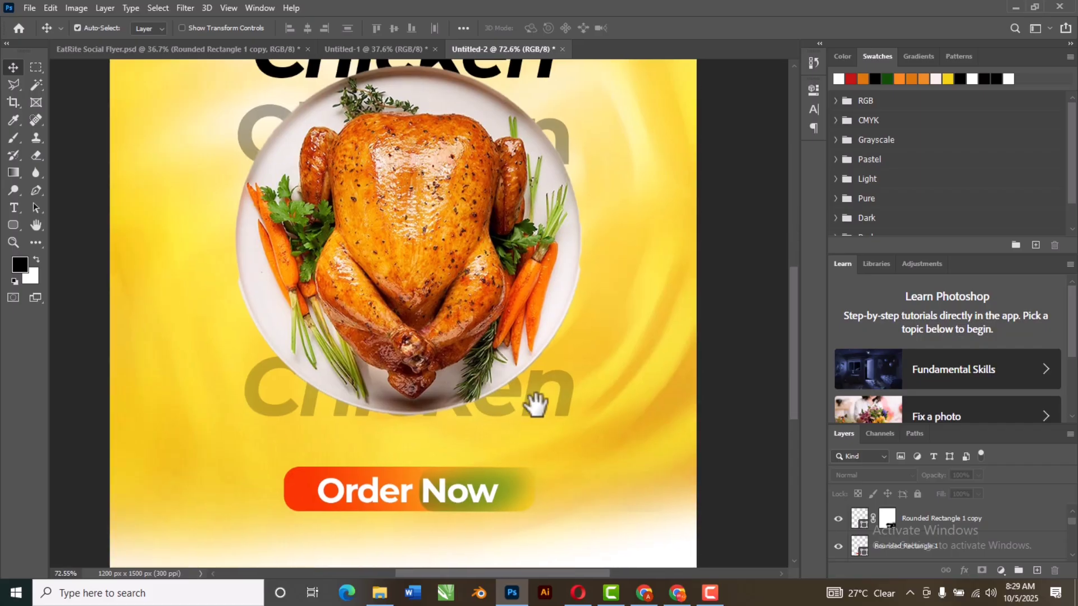
{"action": "left_click", "coordinate": [490, 389]}
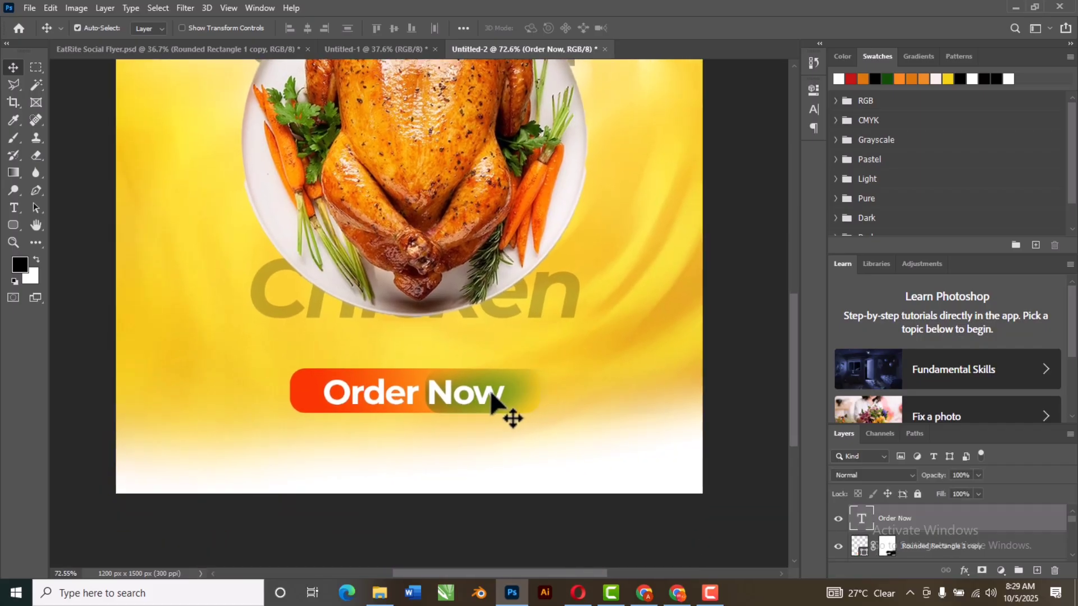
{"action": "left_click", "coordinate": [521, 387]}
{"action": "key", "text": "Left"}
{"action": "key", "text": "Left"}
{"action": "key", "text": "Left"}
{"action": "key", "text": "Left"}
{"action": "key", "text": "Left"}
{"action": "key", "text": "Left"}
{"action": "key", "text": "Left"}
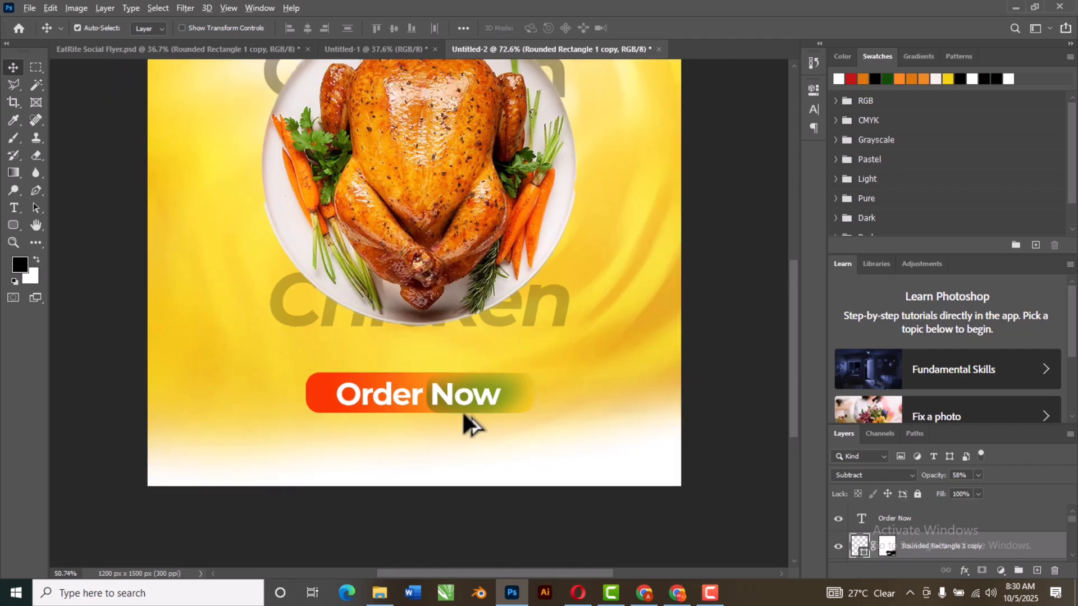
{"action": "scroll", "coordinate": [464, 421], "scroll_direction": "down", "scroll_amount": 6}
{"action": "scroll", "coordinate": [561, 402], "scroll_direction": "up", "scroll_amount": 1}
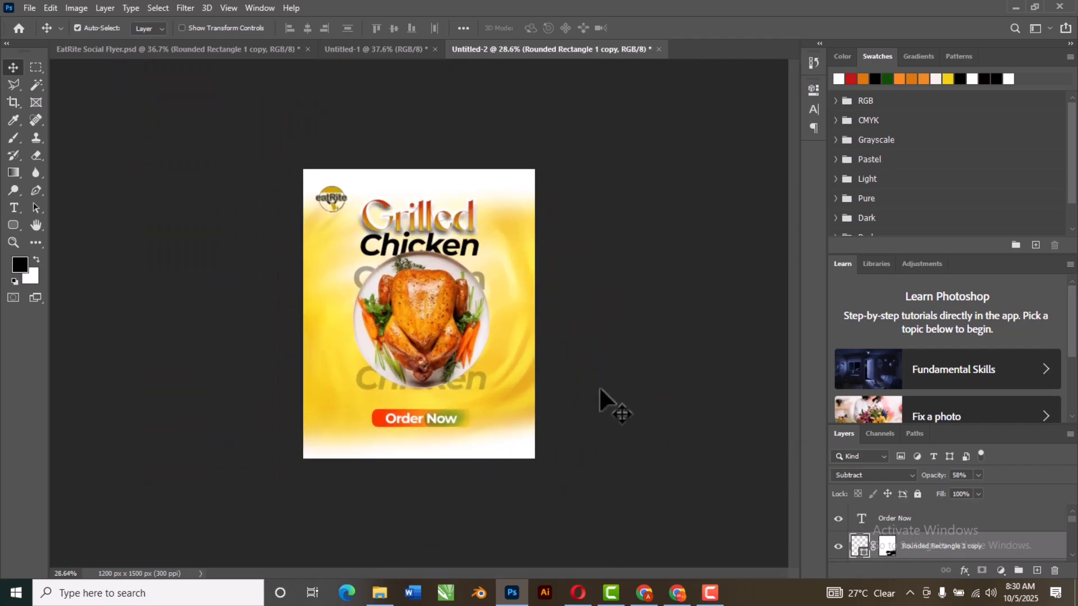
{"action": "left_click", "coordinate": [600, 390]}
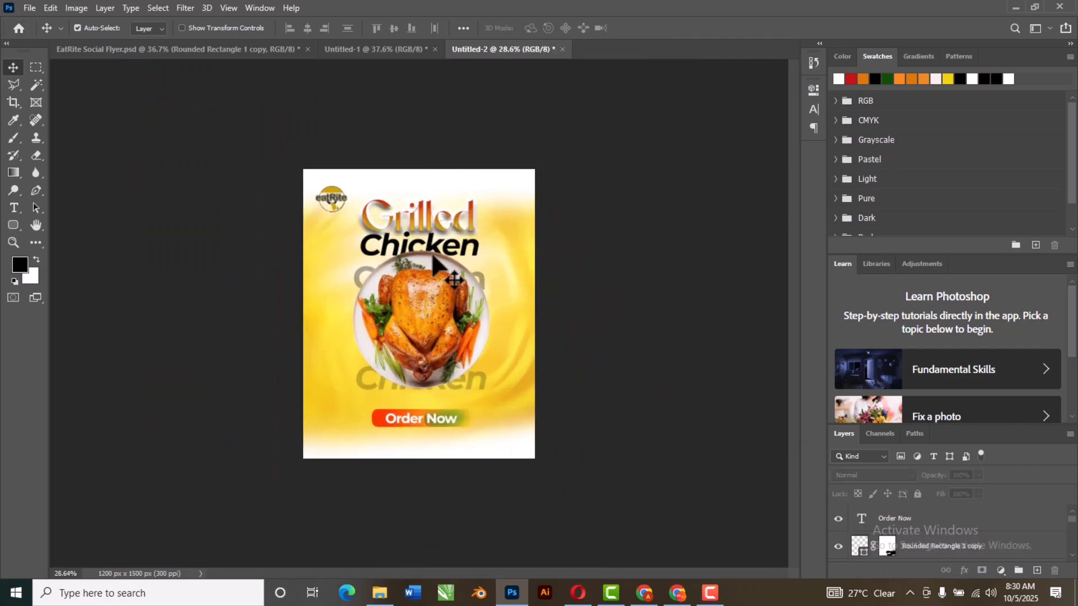
{"action": "left_click", "coordinate": [14, 208]}
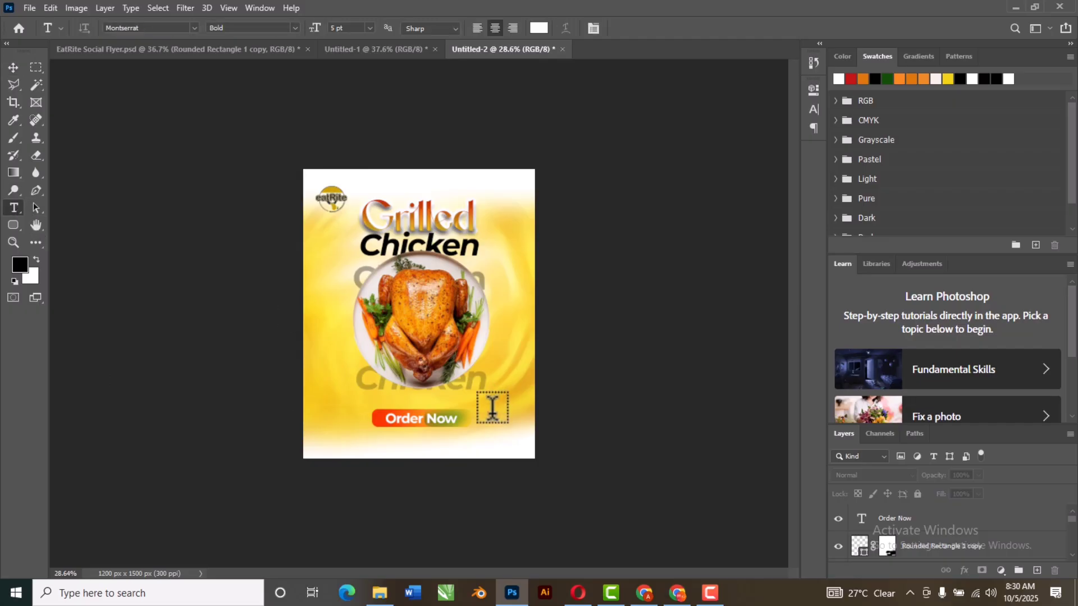
{"action": "left_click", "coordinate": [366, 438]}
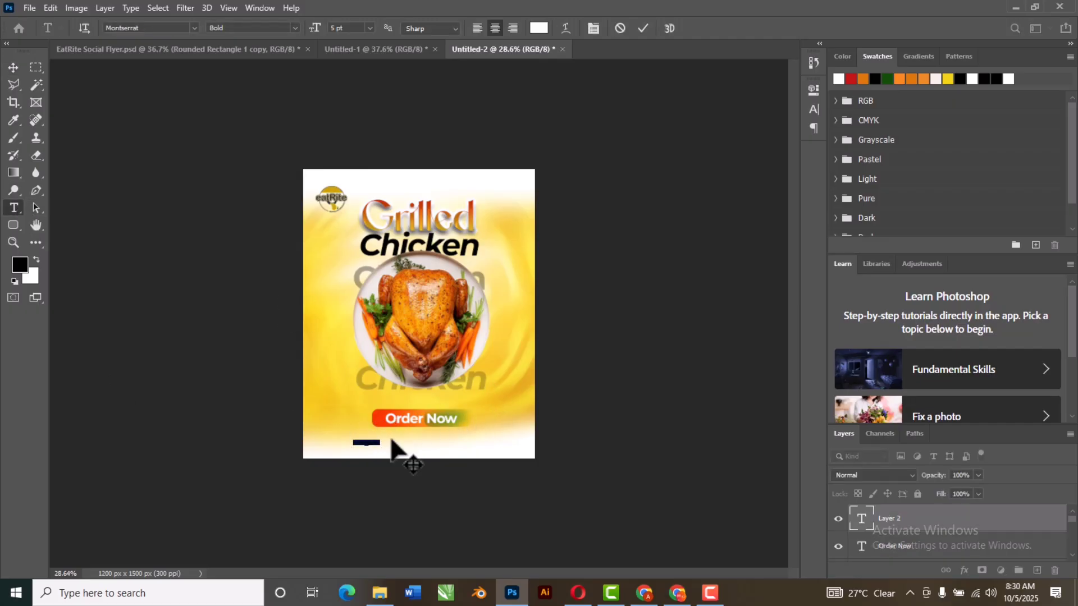
{"action": "key", "text": "BackSpace"}
{"action": "key", "text": "ctrl+a"}
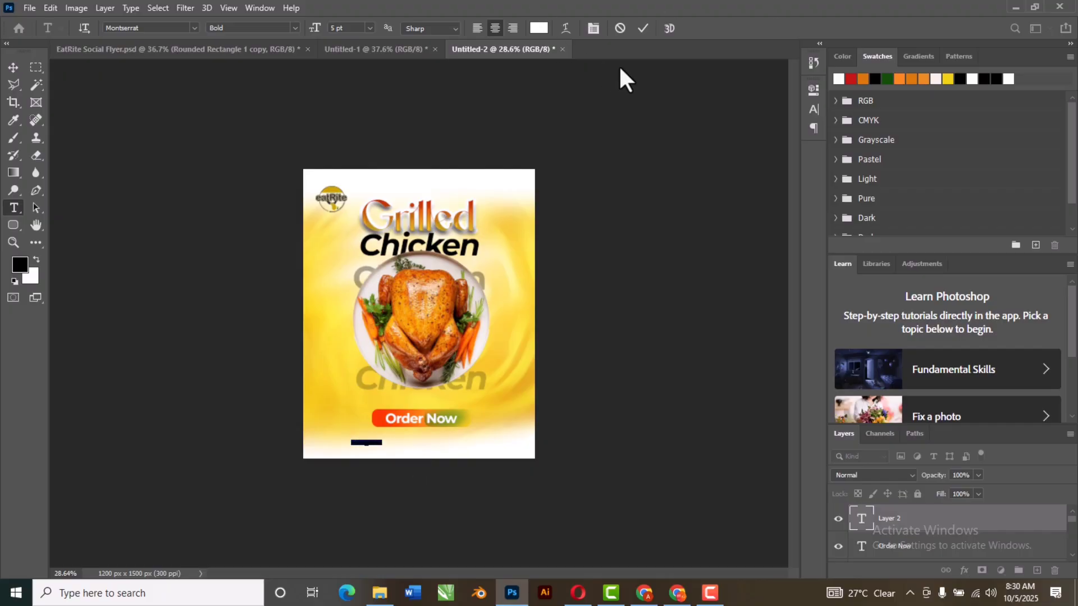
{"action": "left_click", "coordinate": [539, 28]}
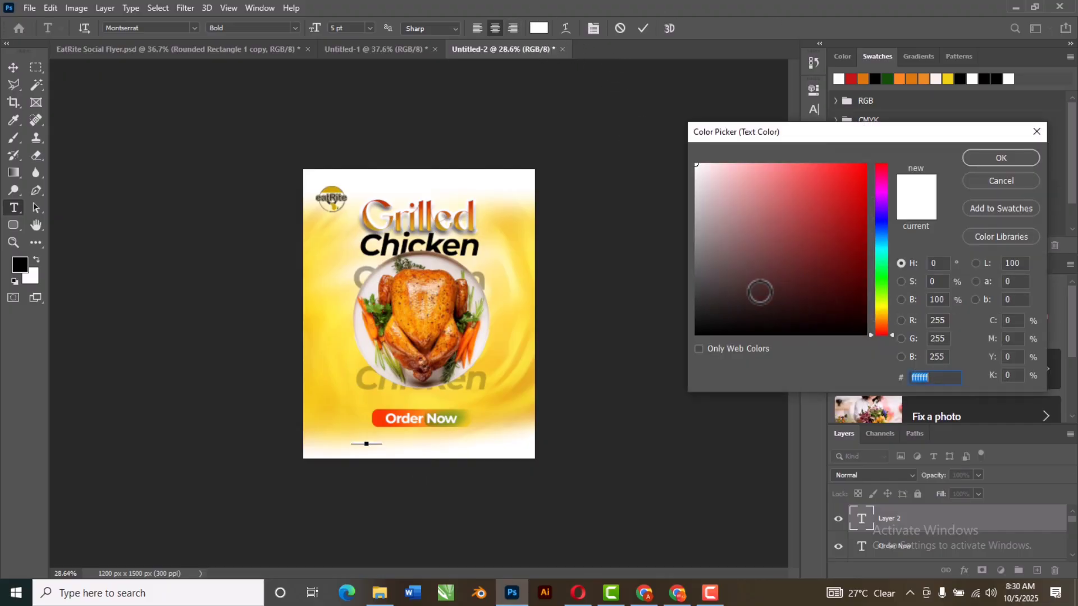
{"action": "left_click_drag", "start_coordinate": [760, 292], "coordinate": [662, 350]}
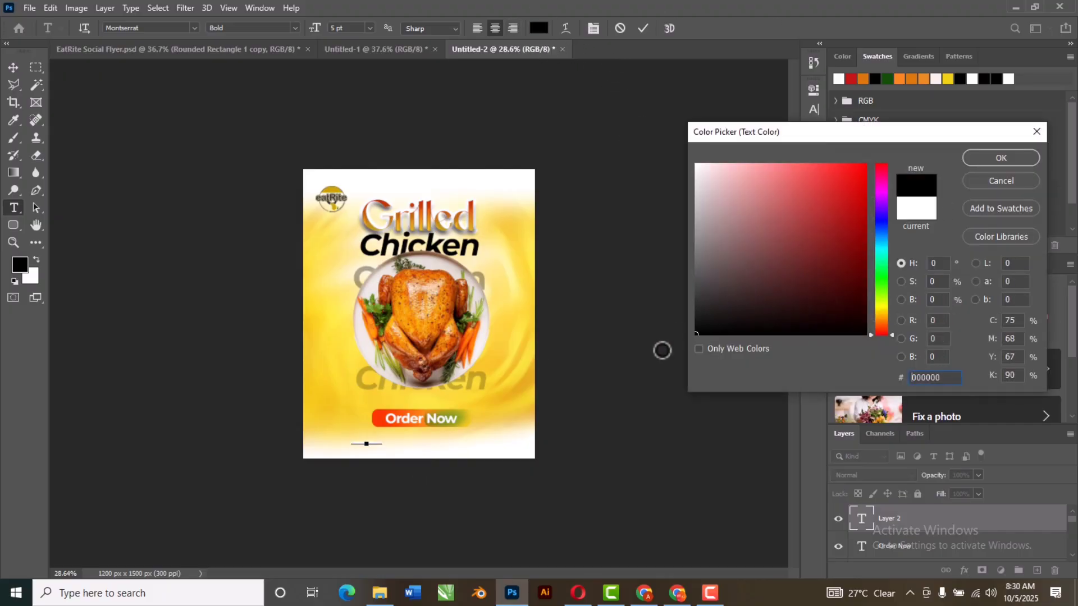
{"action": "left_click", "coordinate": [976, 159]}
{"action": "left_click", "coordinate": [643, 28]}
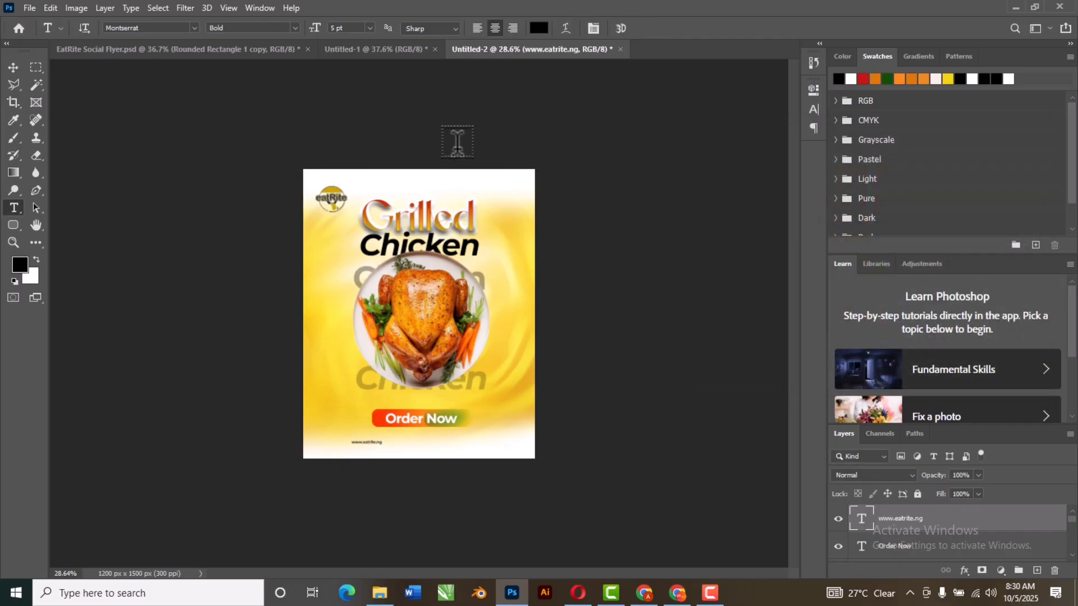
{"action": "left_click", "coordinate": [13, 67]}
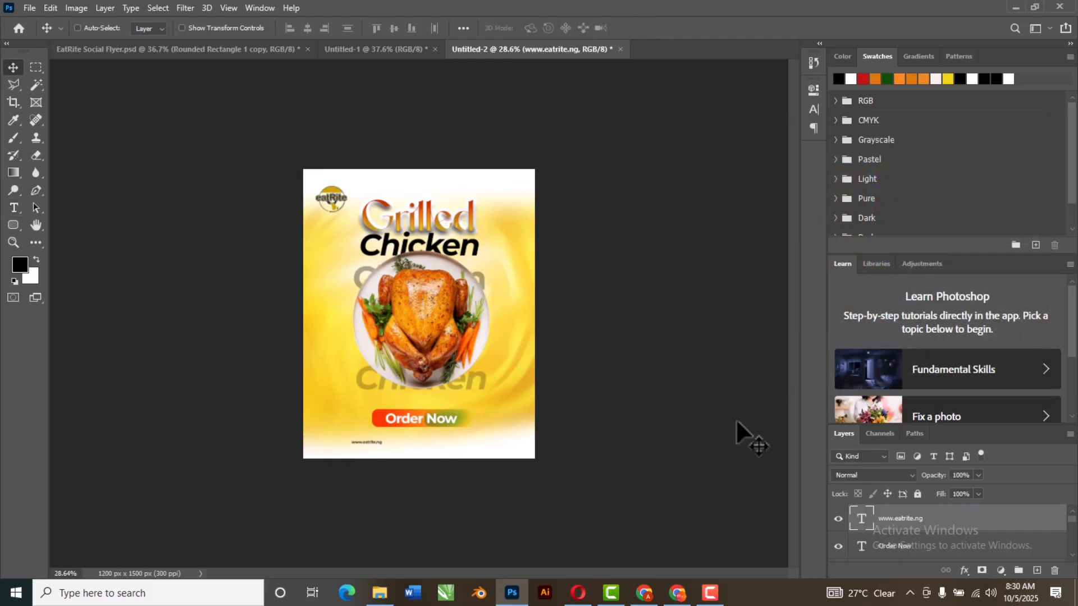
{"action": "key", "text": "ctrl+t"}
{"action": "left_click_drag", "start_coordinate": [382, 439], "coordinate": [483, 415]}
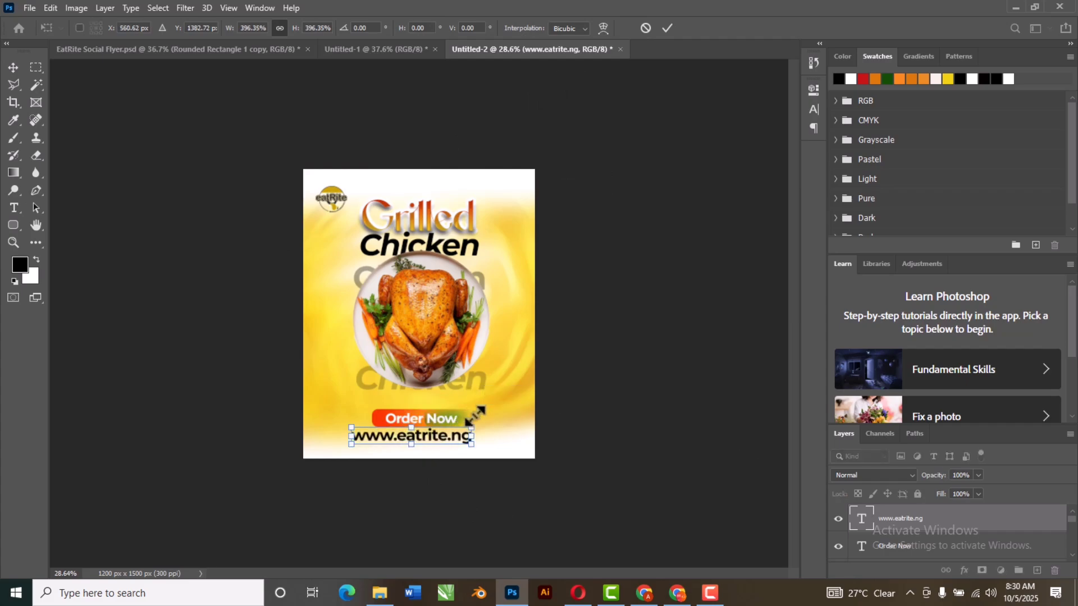
{"action": "left_click", "coordinate": [668, 27]}
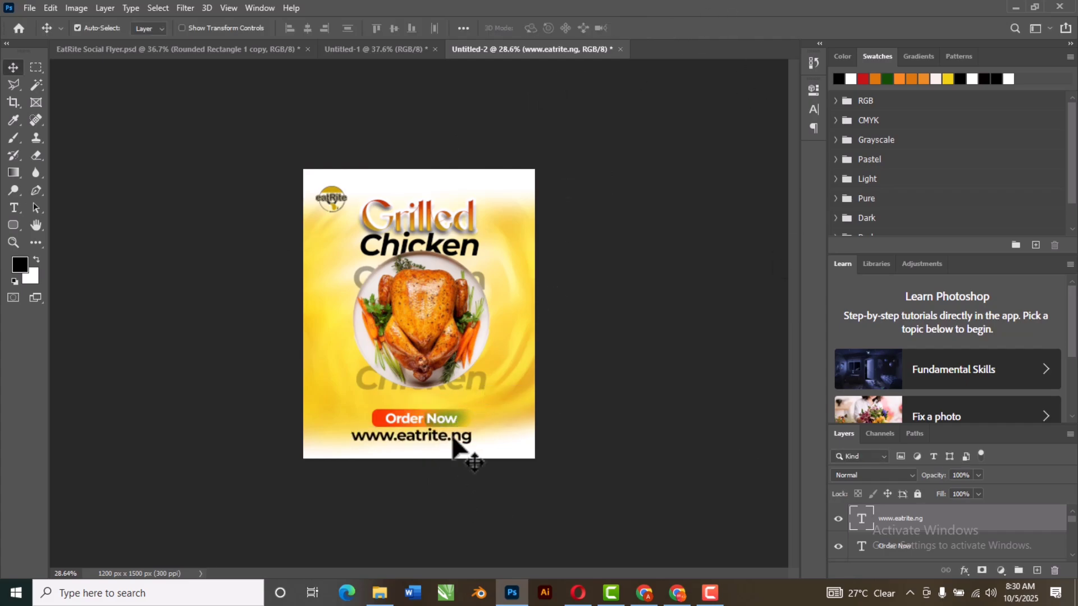
{"action": "left_click_drag", "start_coordinate": [457, 453], "coordinate": [462, 444]}
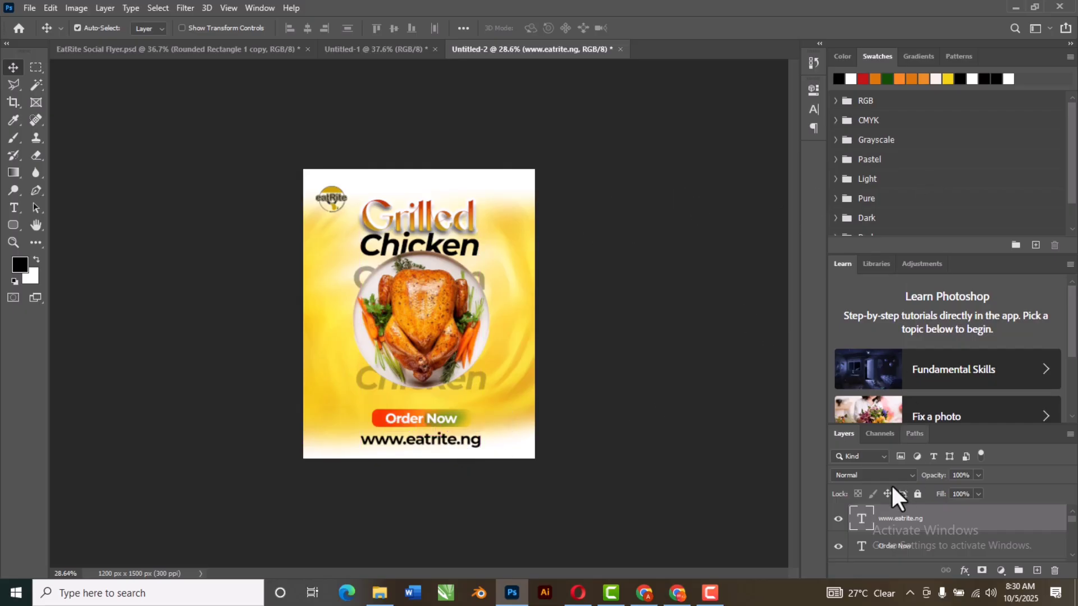
{"action": "double_click", "coordinate": [861, 518]}
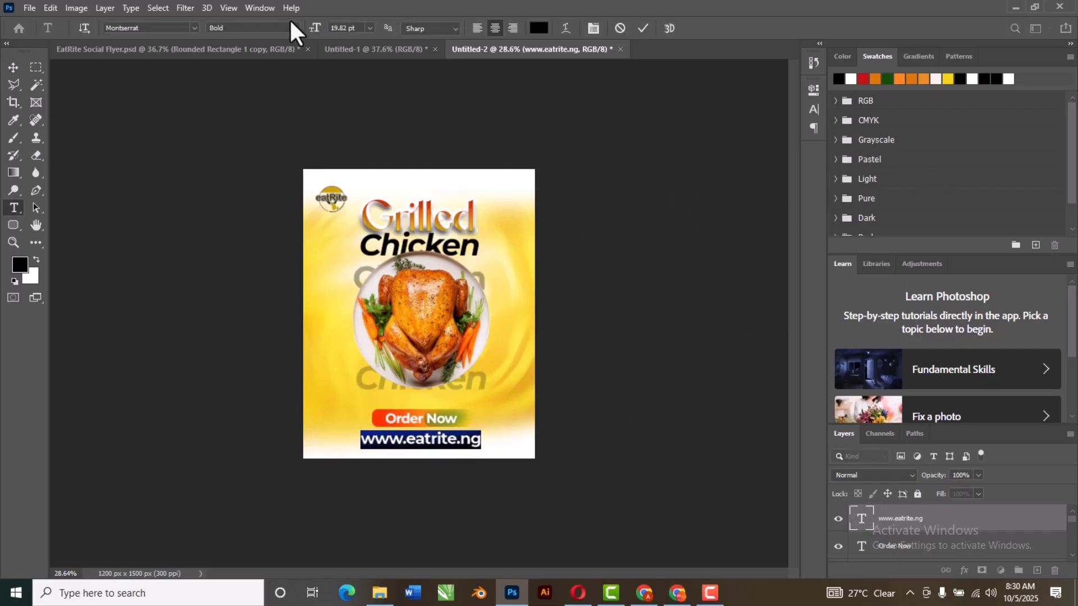
{"action": "left_click", "coordinate": [295, 25]}
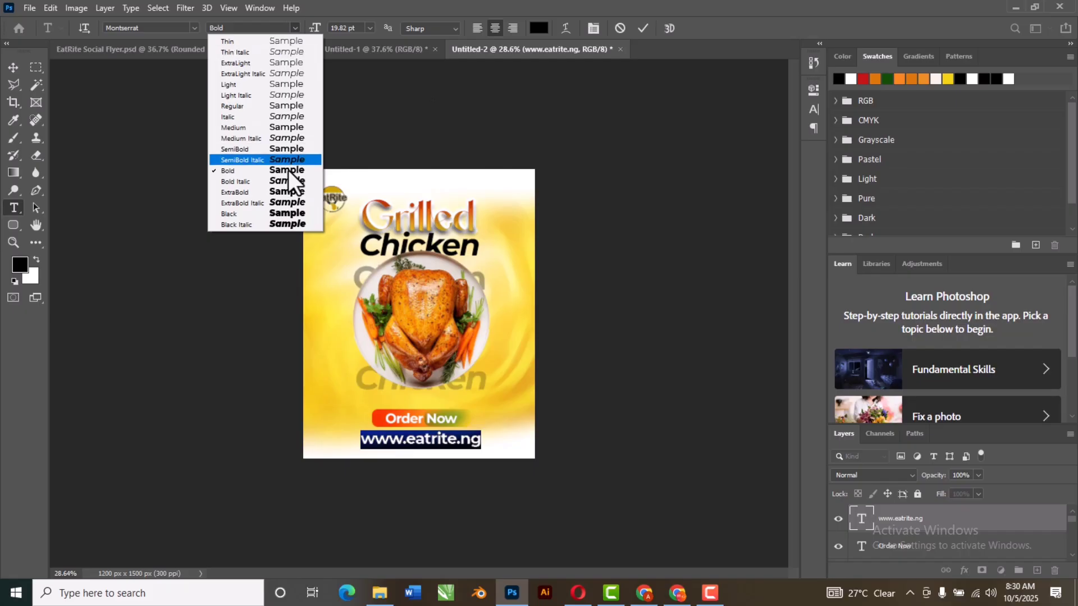
{"action": "left_click", "coordinate": [286, 106]}
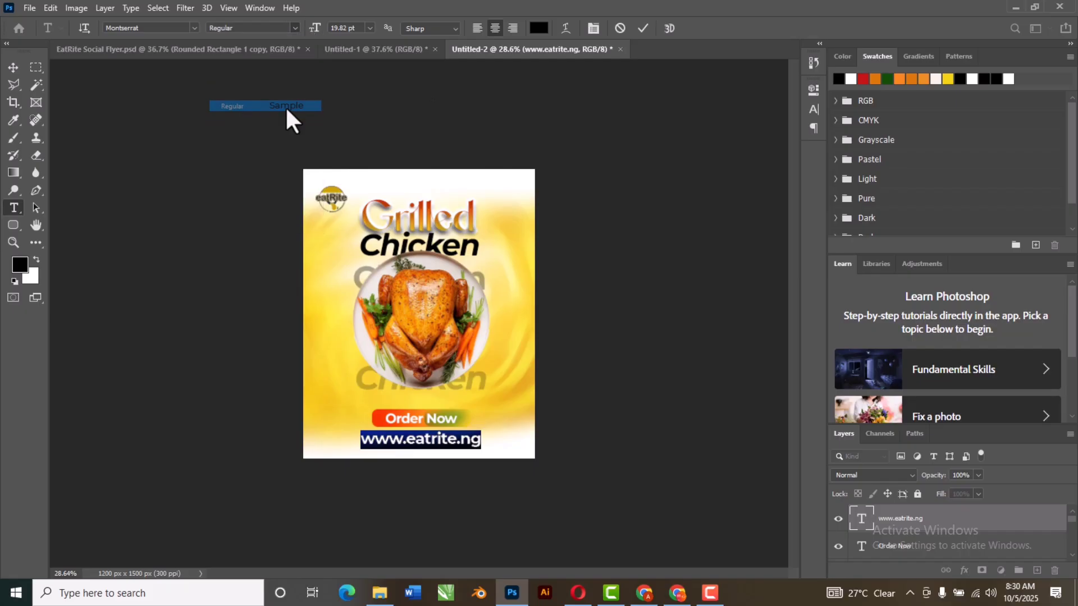
{"action": "left_click", "coordinate": [295, 28]}
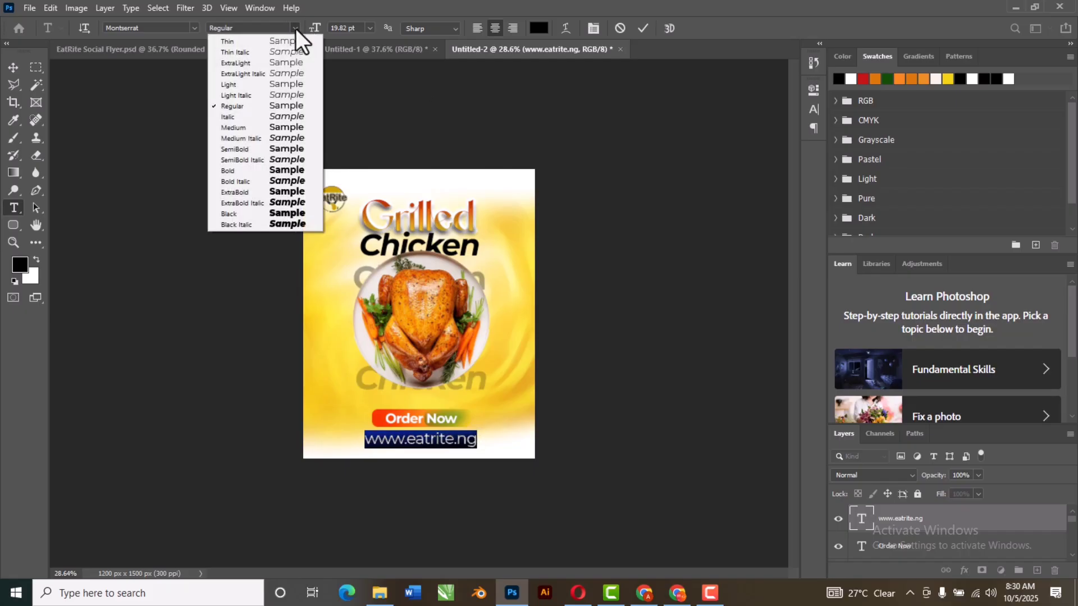
{"action": "left_click", "coordinate": [261, 149]}
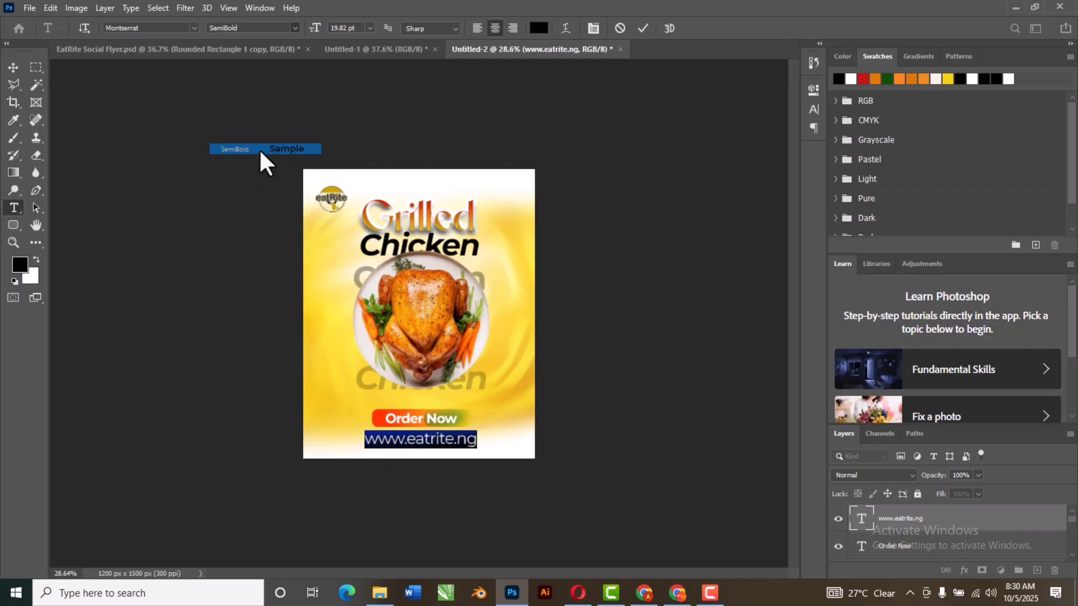
{"action": "left_click", "coordinate": [642, 29]}
{"action": "key", "text": "v"}
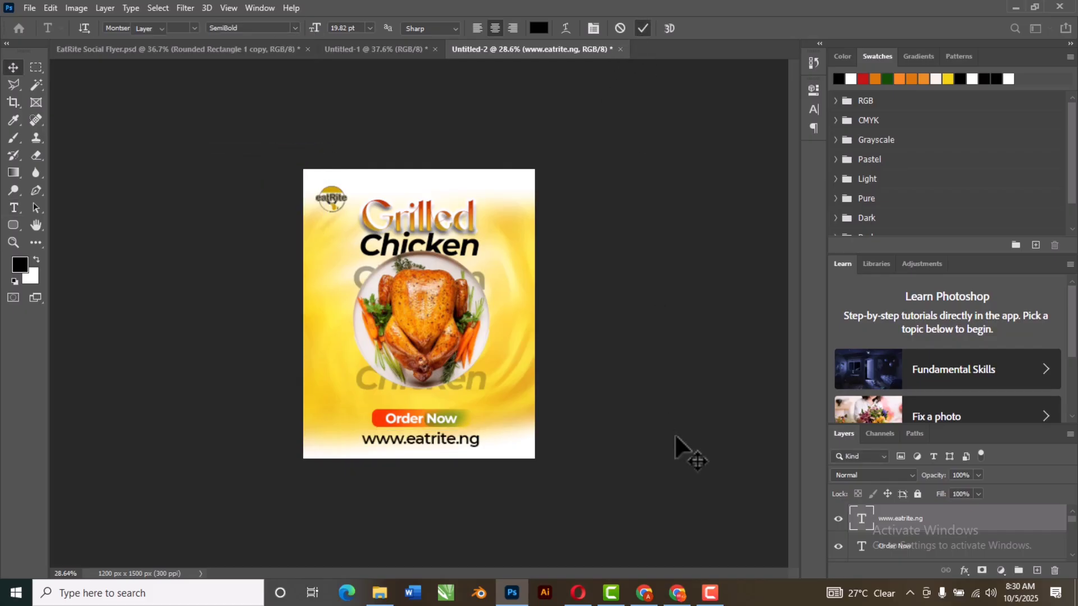
{"action": "key", "text": "ctrl+t"}
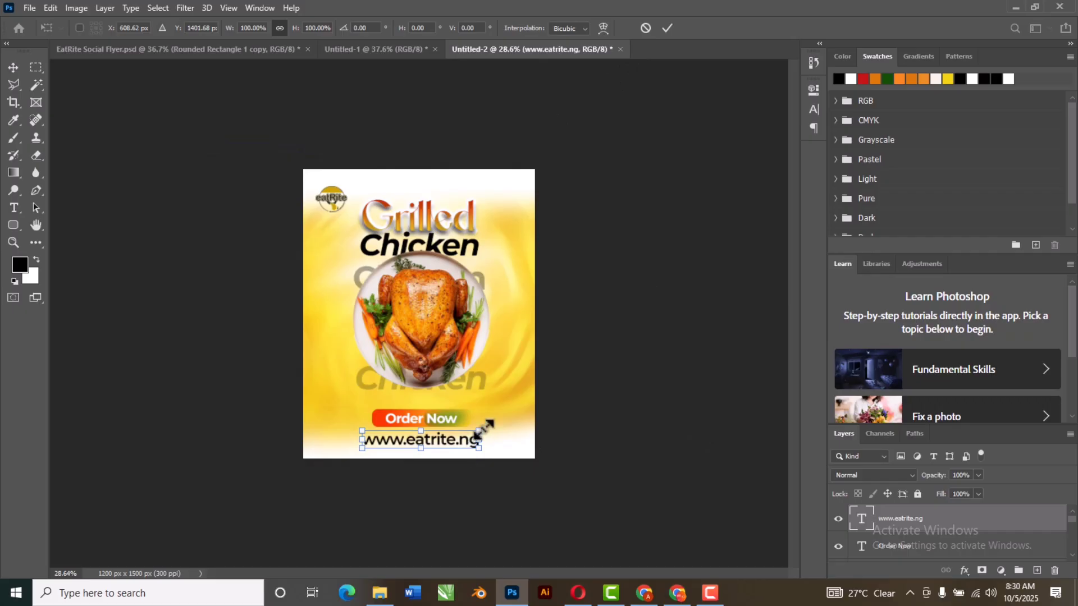
{"action": "left_click_drag", "start_coordinate": [481, 450], "coordinate": [458, 433]}
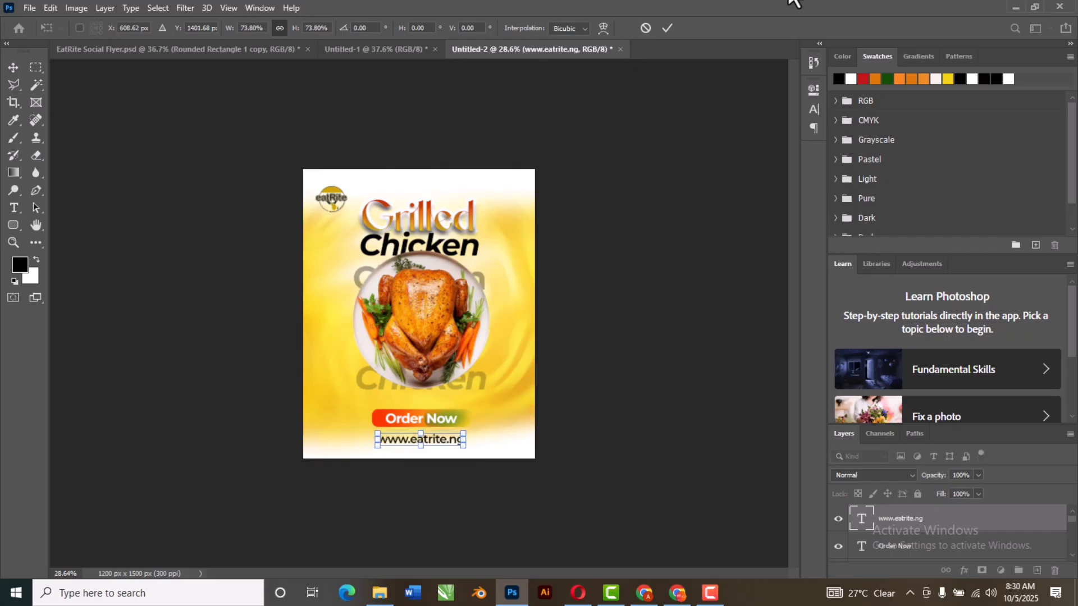
{"action": "left_click", "coordinate": [673, 25]}
{"action": "left_click", "coordinate": [814, 109]}
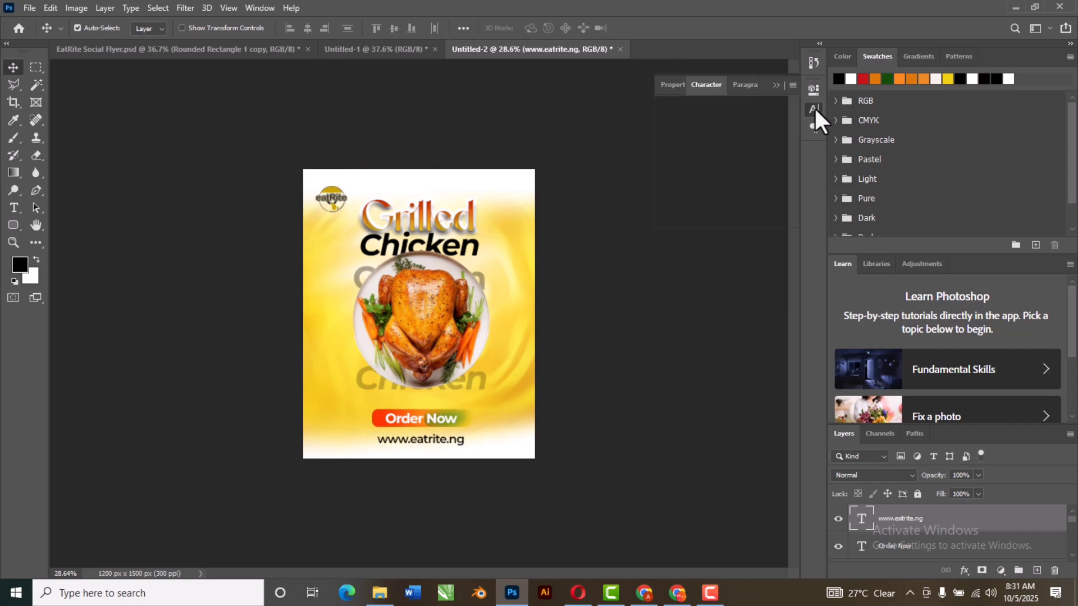
{"action": "left_click_drag", "start_coordinate": [741, 144], "coordinate": [767, 143]}
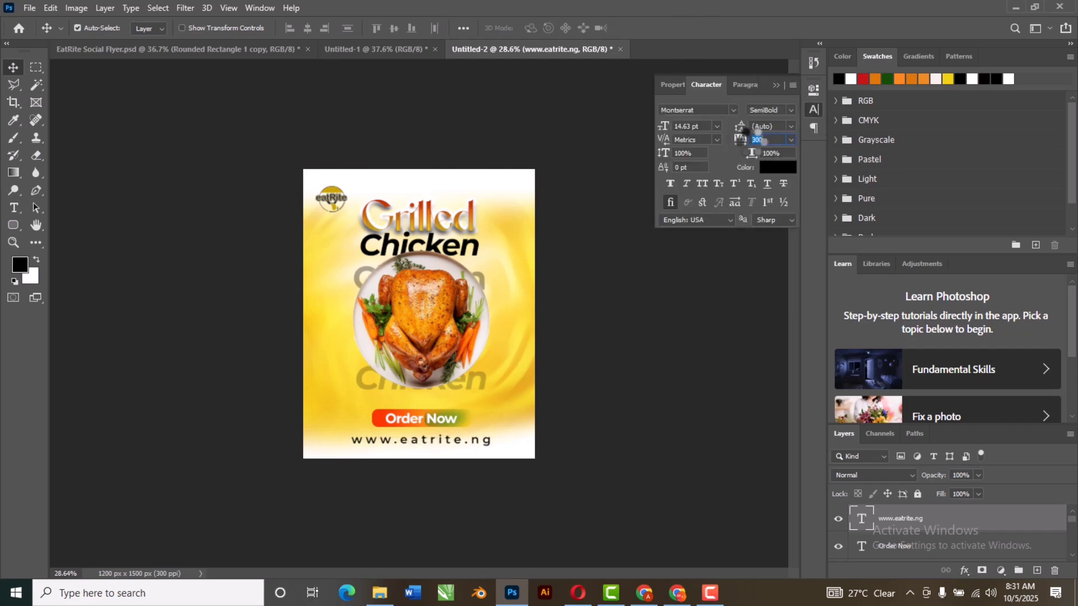
{"action": "left_click", "coordinate": [777, 84]}
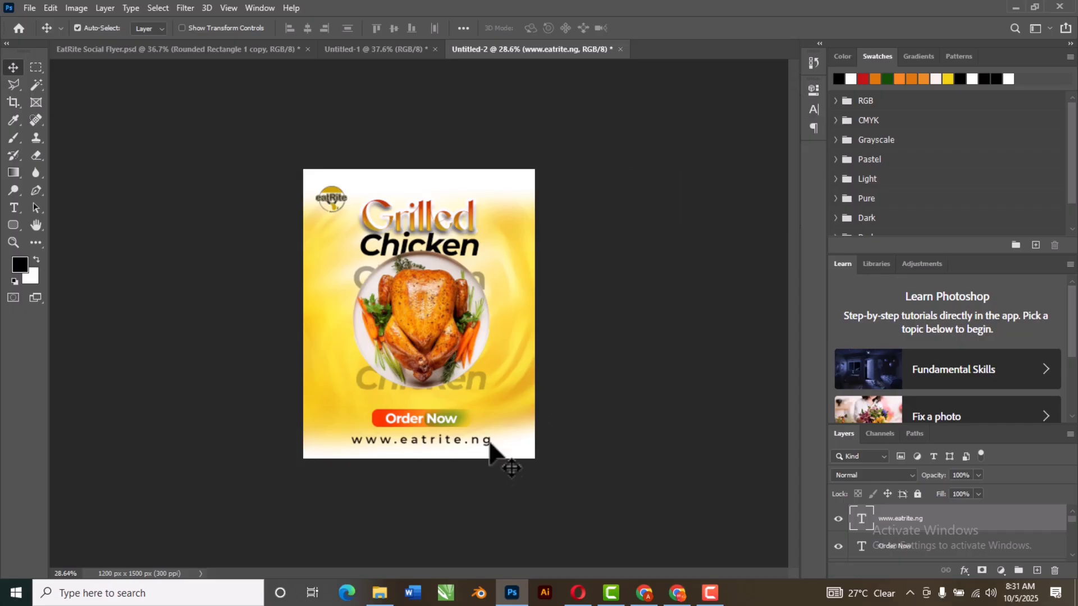
Step: Compare with the EatRite Social Flyer reference, scale the website text to about 84%, and nudge it slightly beneath the Order Now button
{"action": "left_click", "coordinate": [211, 54]}
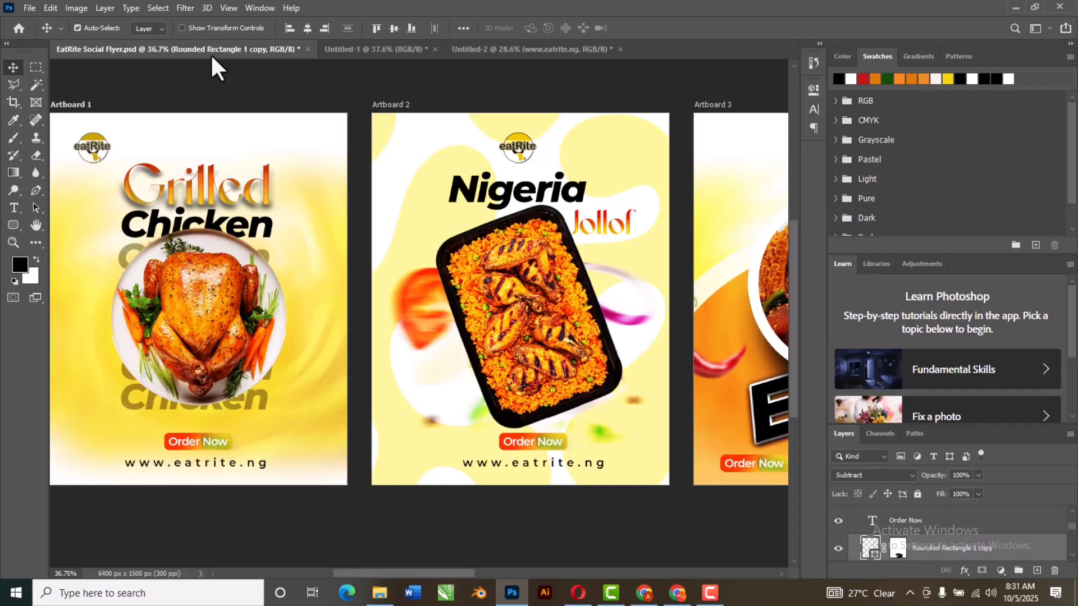
{"action": "left_click", "coordinate": [578, 48]}
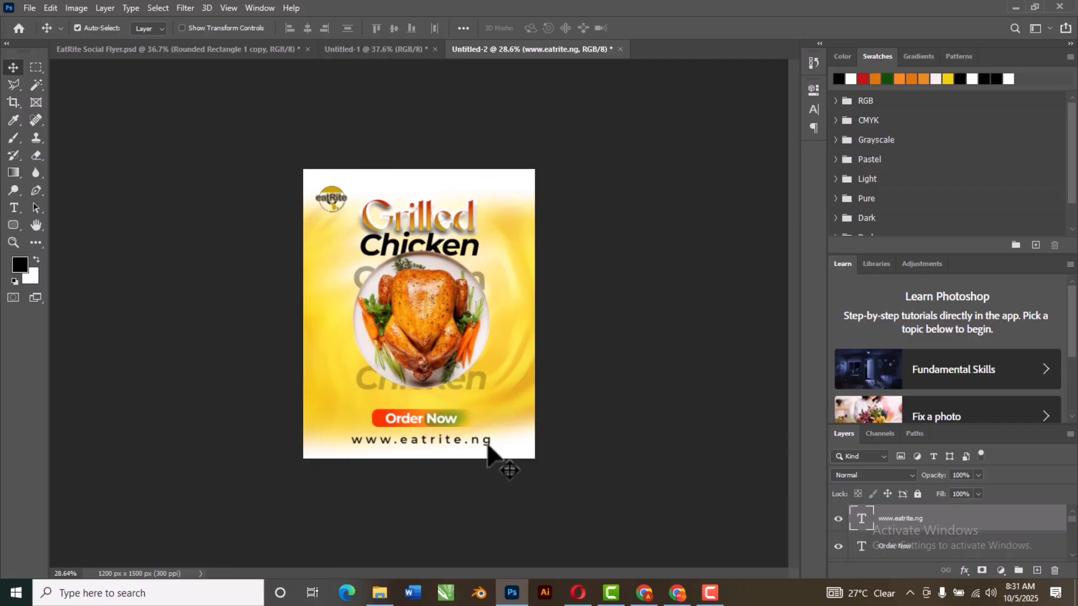
{"action": "key", "text": "ctrl+t"}
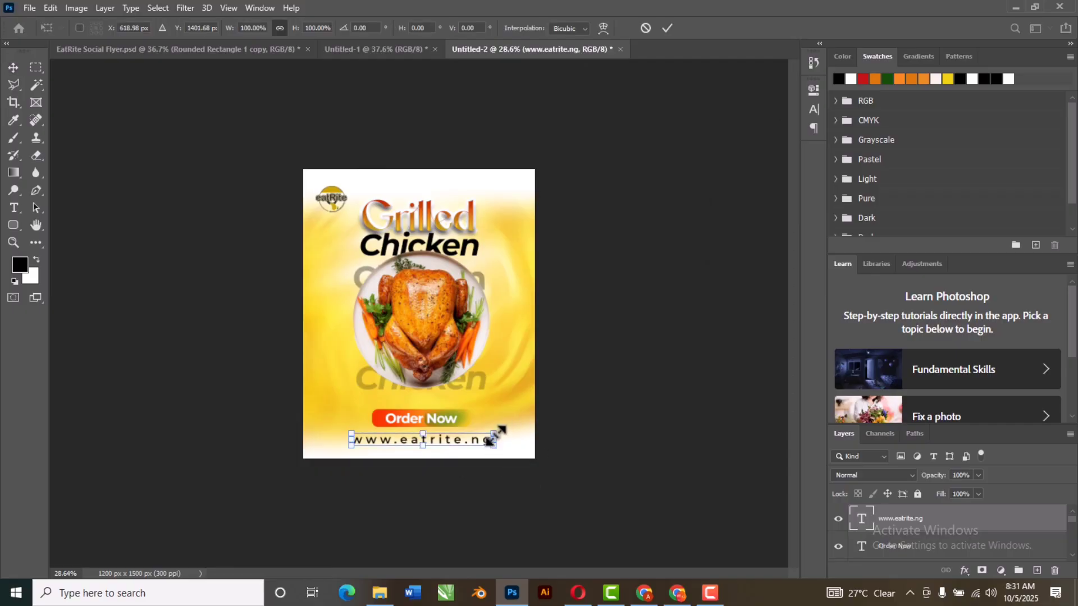
{"action": "left_click_drag", "start_coordinate": [491, 442], "coordinate": [481, 422]}
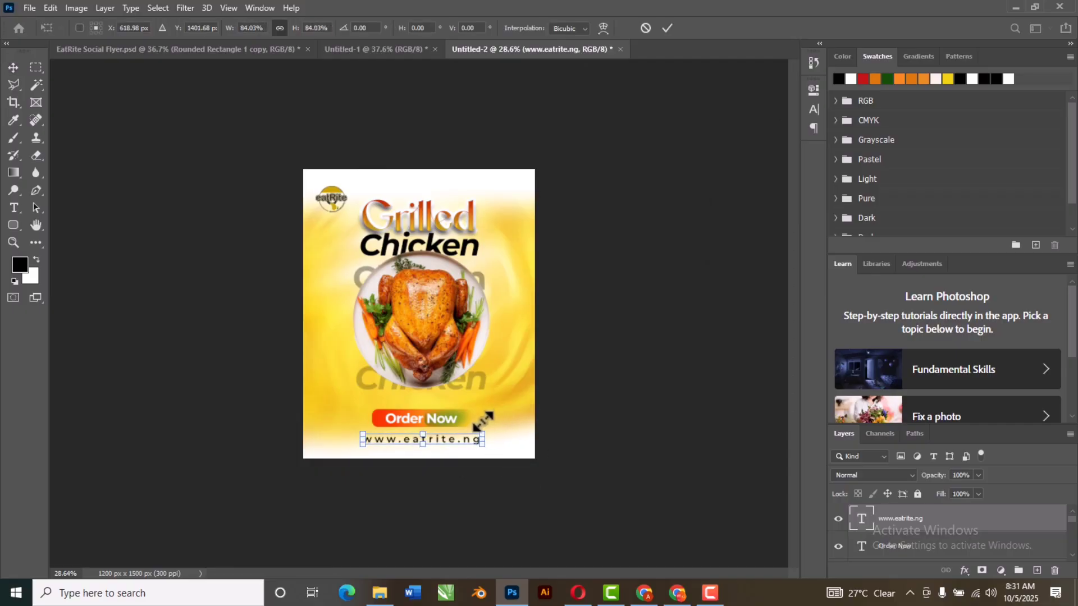
{"action": "key", "text": "Return"}
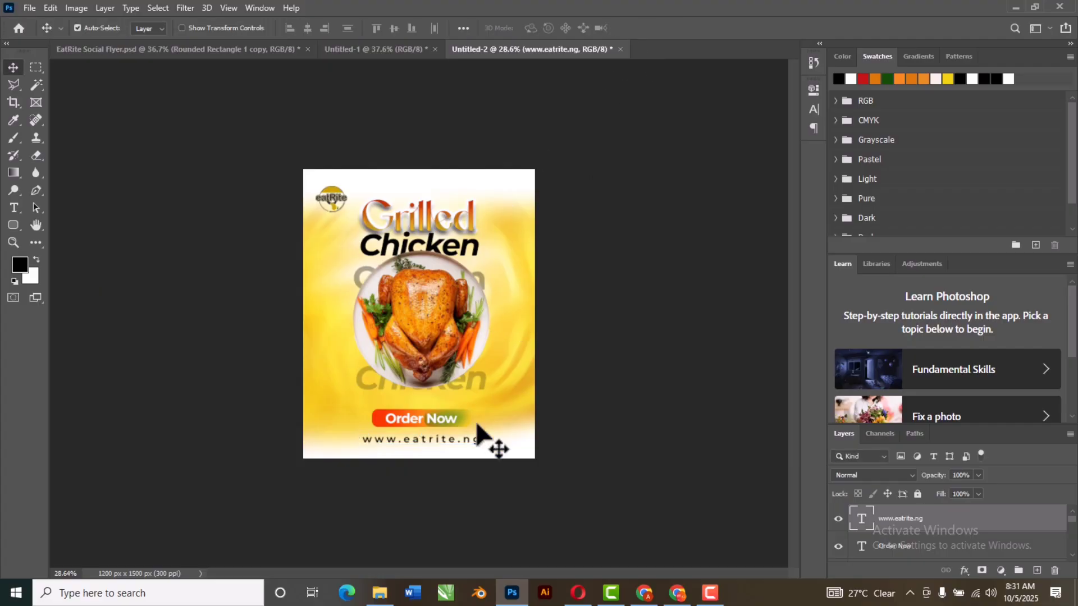
{"action": "left_click_drag", "start_coordinate": [480, 449], "coordinate": [476, 446]}
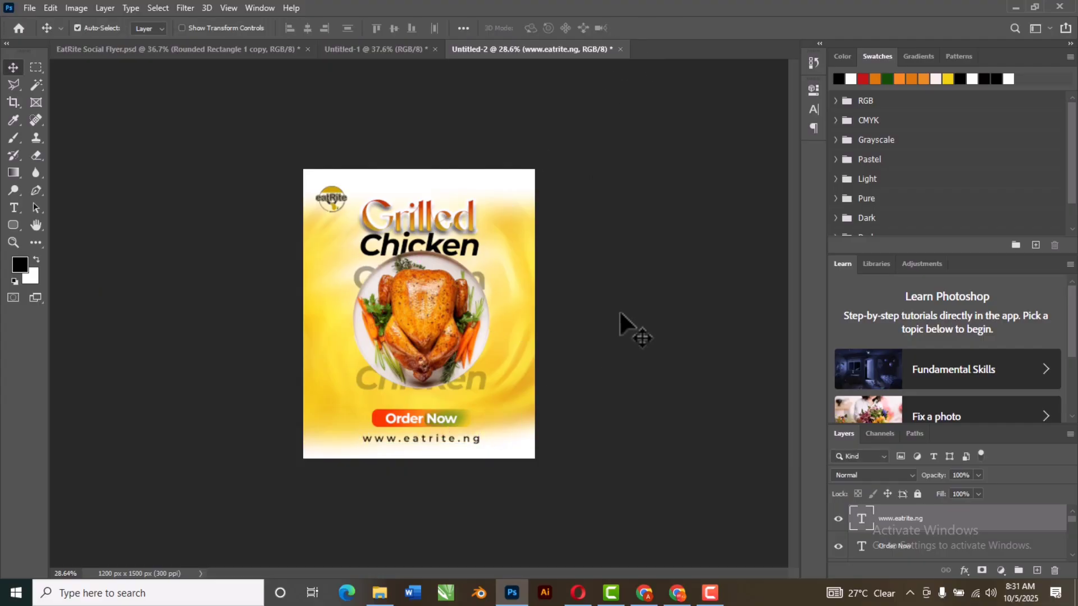
{"action": "left_click", "coordinate": [618, 310]}
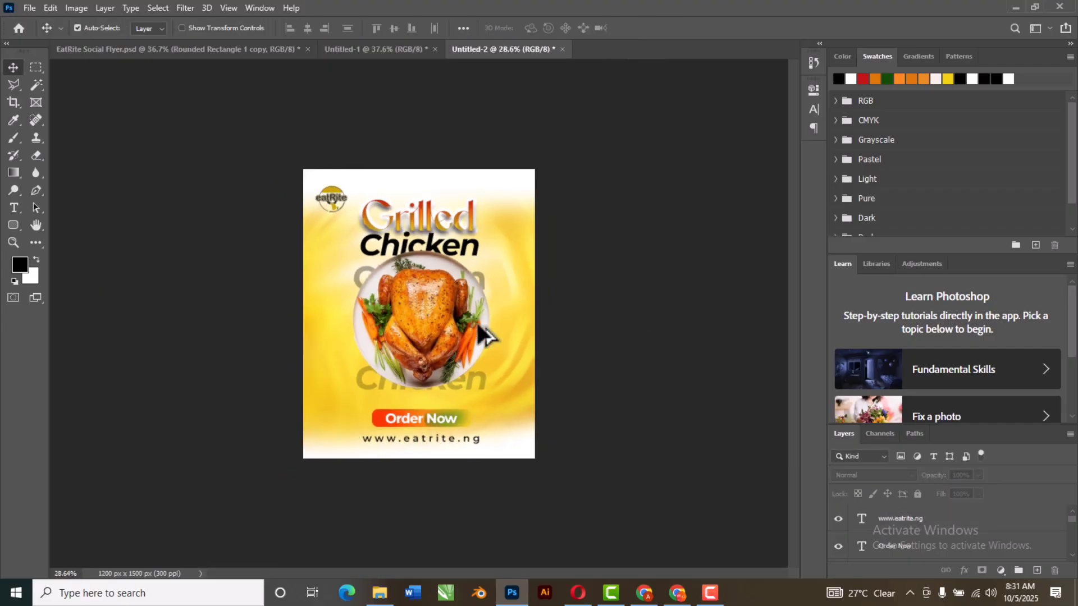
Step: Add a Curves adjustment layer above the chicken plate, lowering the shadows and lifting the highlights into a gentle S-curve for more contrast
{"action": "left_click", "coordinate": [421, 316]}
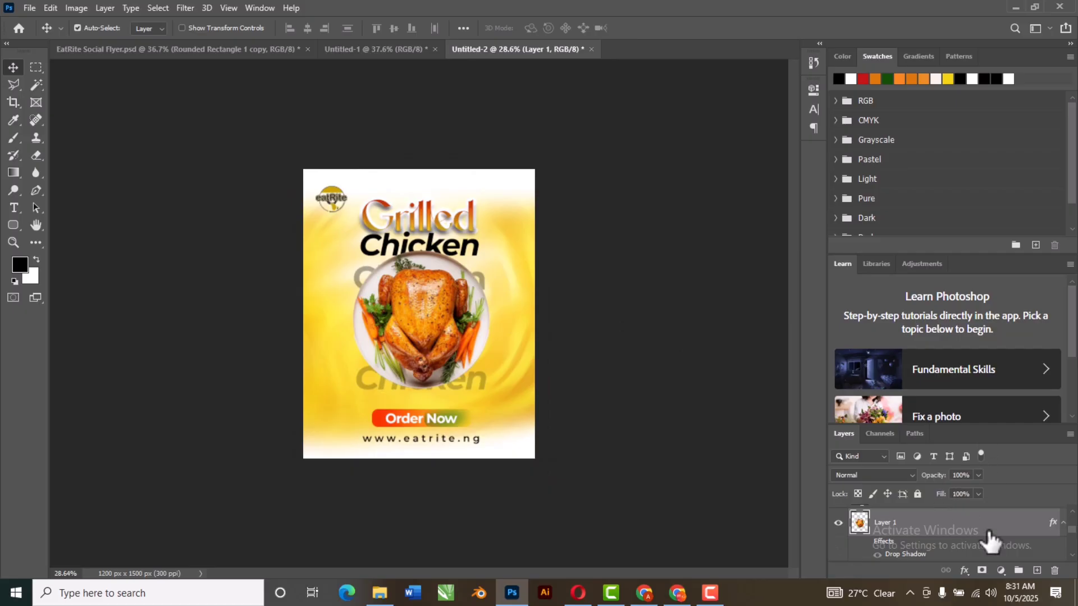
{"action": "left_click", "coordinate": [1001, 570]}
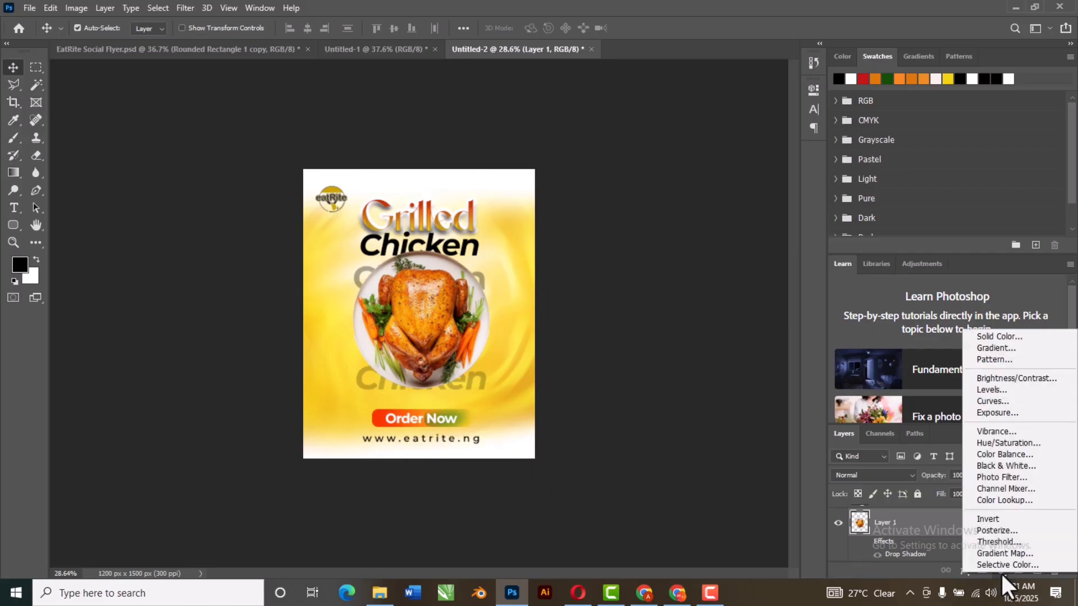
{"action": "left_click", "coordinate": [1019, 402]}
{"action": "left_click_drag", "start_coordinate": [669, 272], "coordinate": [673, 275]}
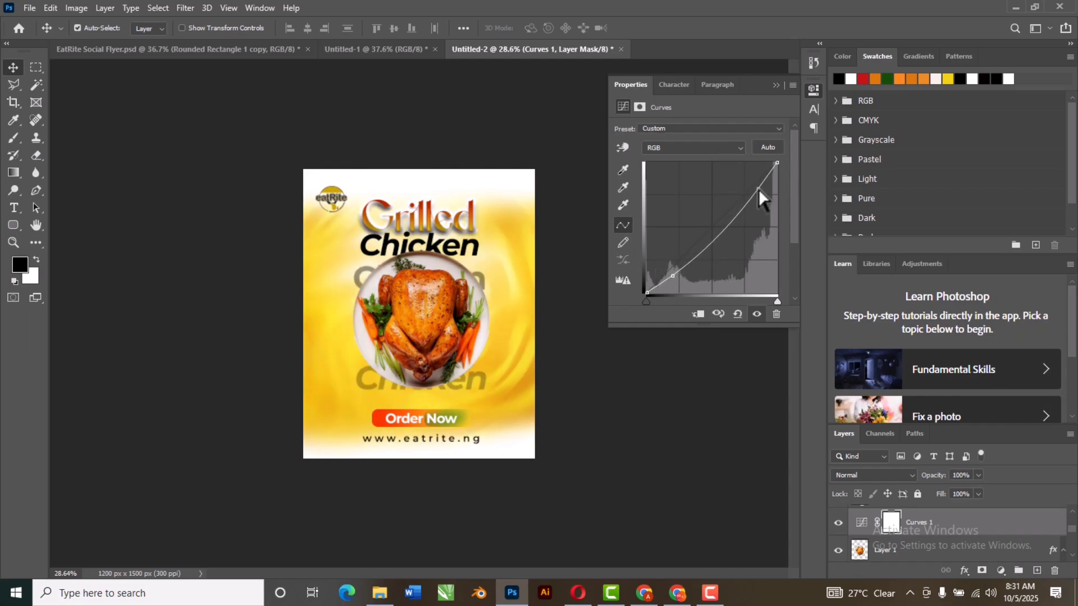
{"action": "left_click_drag", "start_coordinate": [759, 188], "coordinate": [762, 178]}
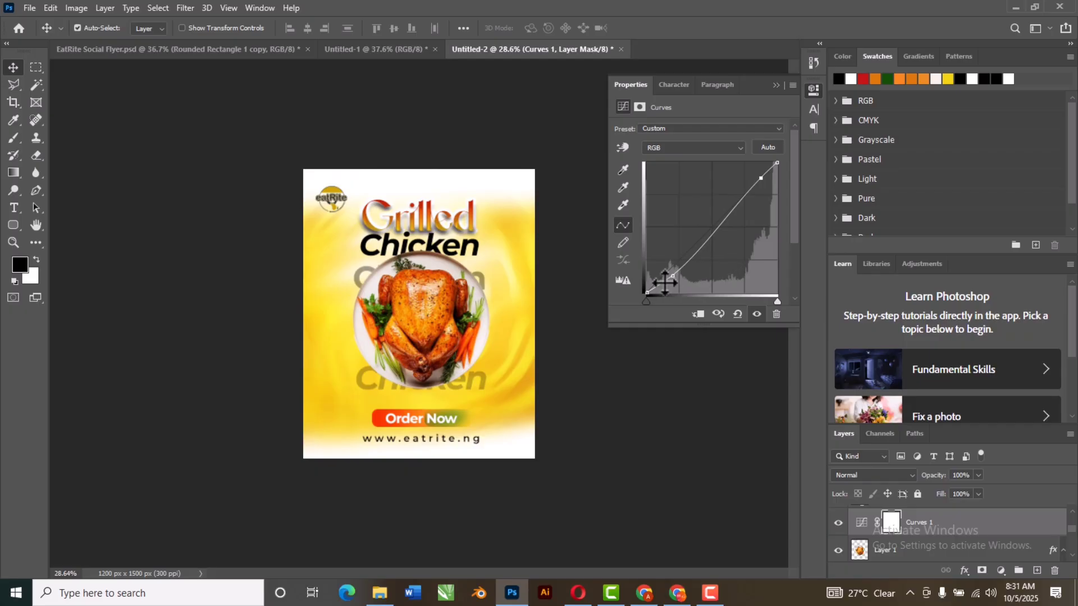
{"action": "left_click", "coordinate": [775, 85]}
{"action": "scroll", "coordinate": [432, 360], "scroll_direction": "up", "scroll_amount": 3}
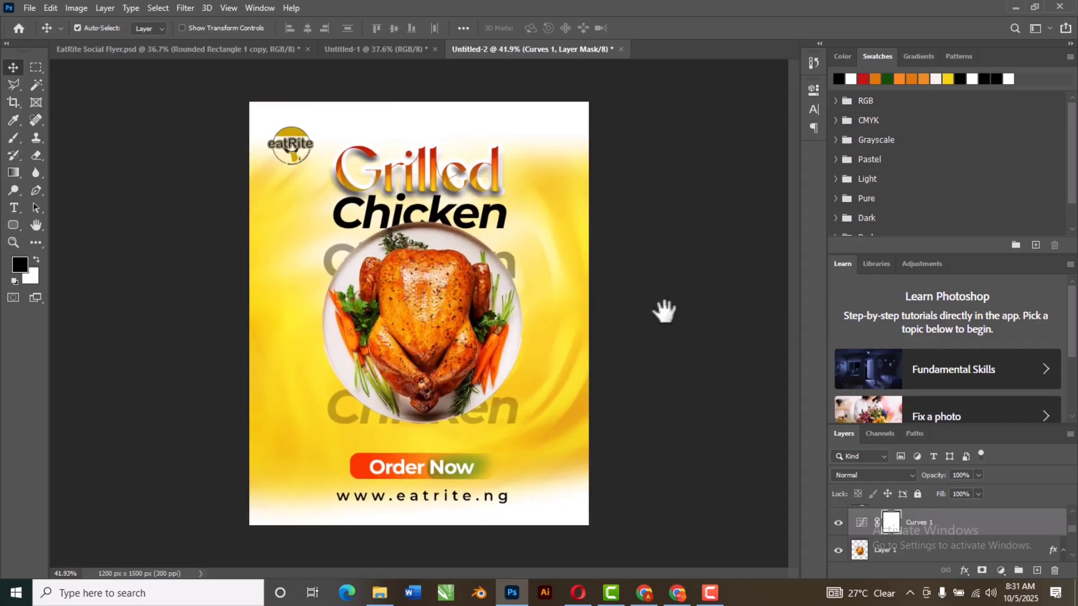
{"action": "left_click", "coordinate": [680, 353]}
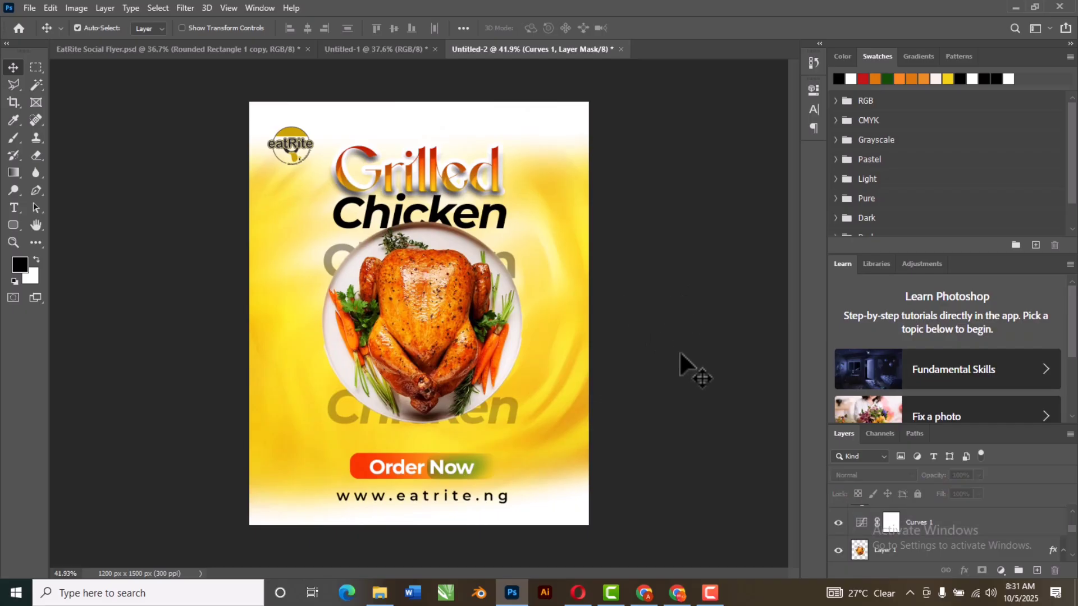